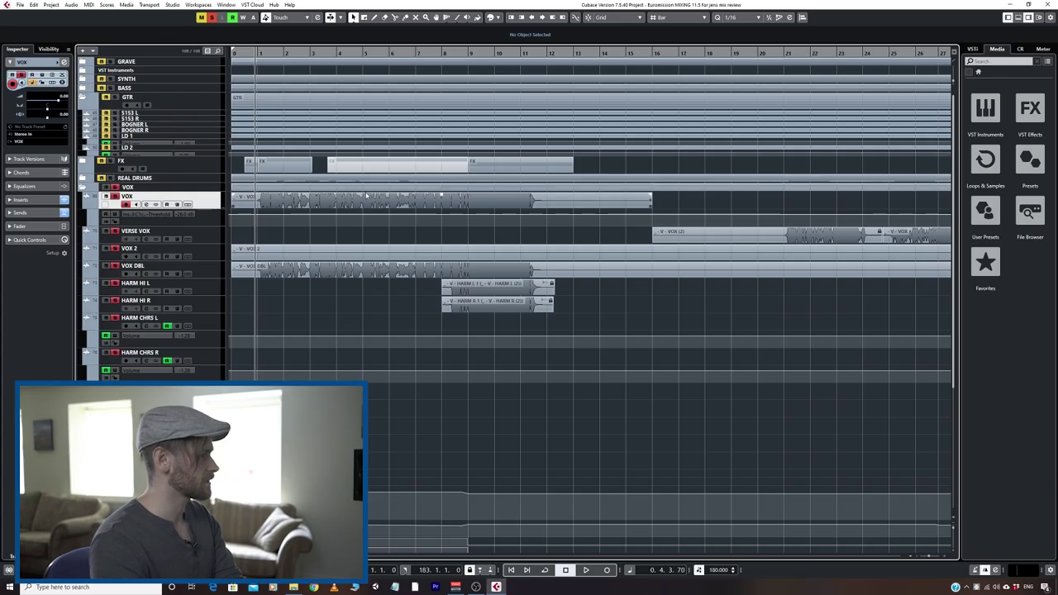
- Play the mix with a wider view, then stop and return to the song start
key(space)
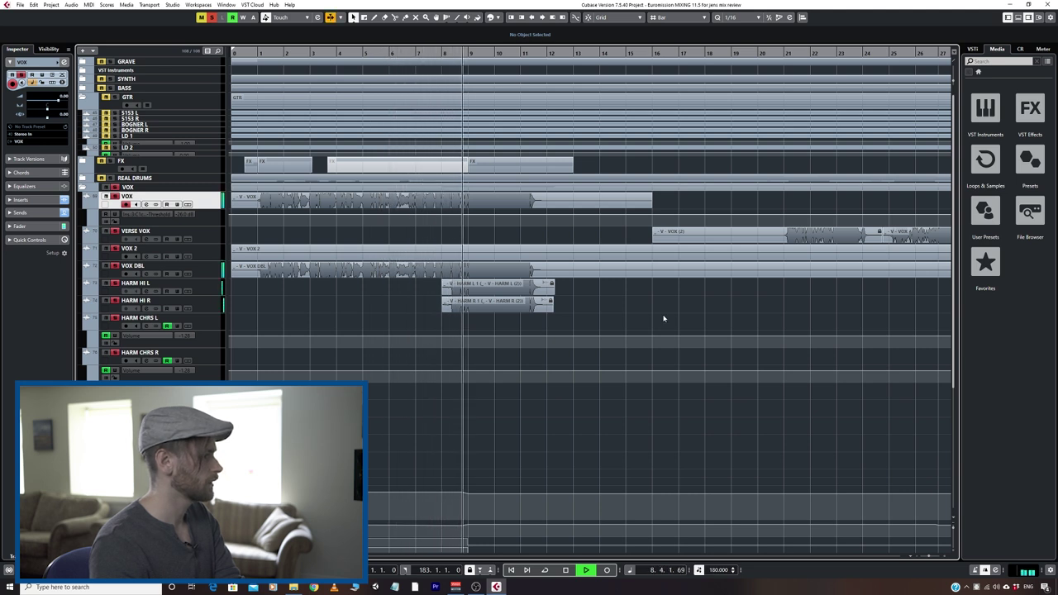
key(g)
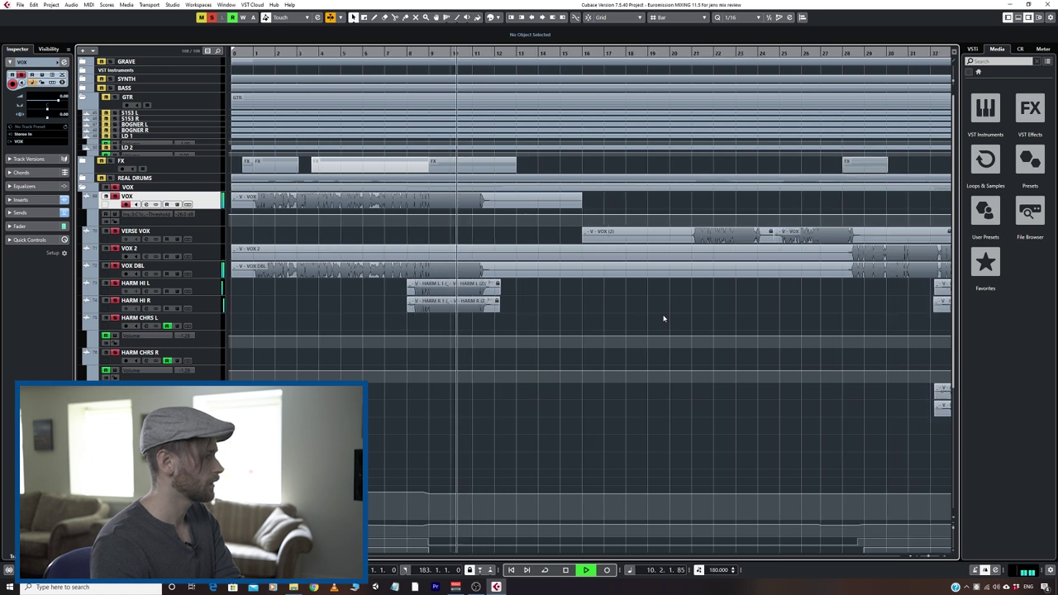
key(space)
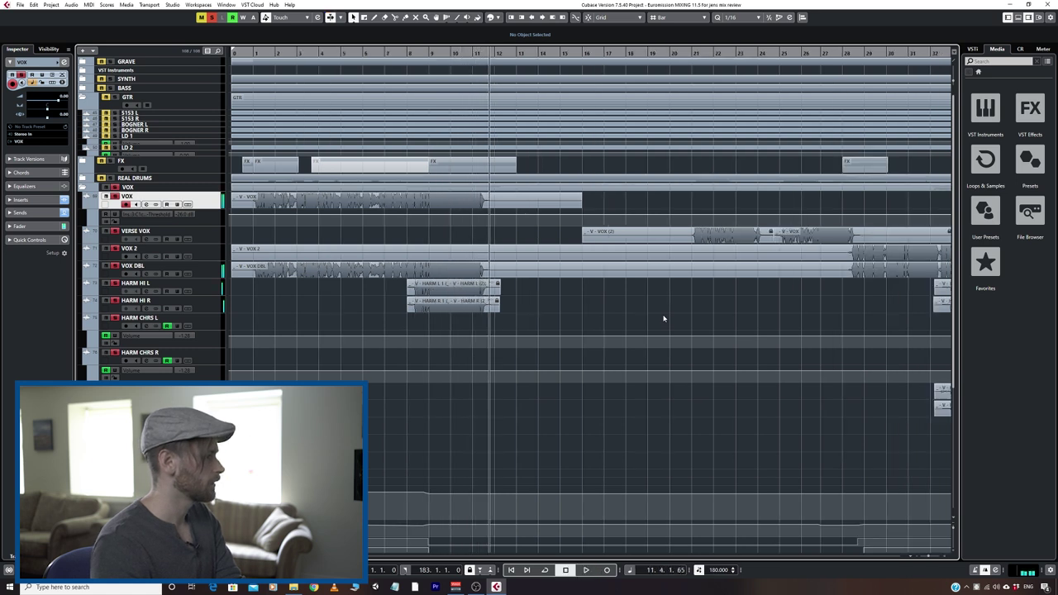
drag(265, 54, 154, 291)
- Audition the vocals with the VOX DBL track muted, then unmute it and stop
click(106, 266)
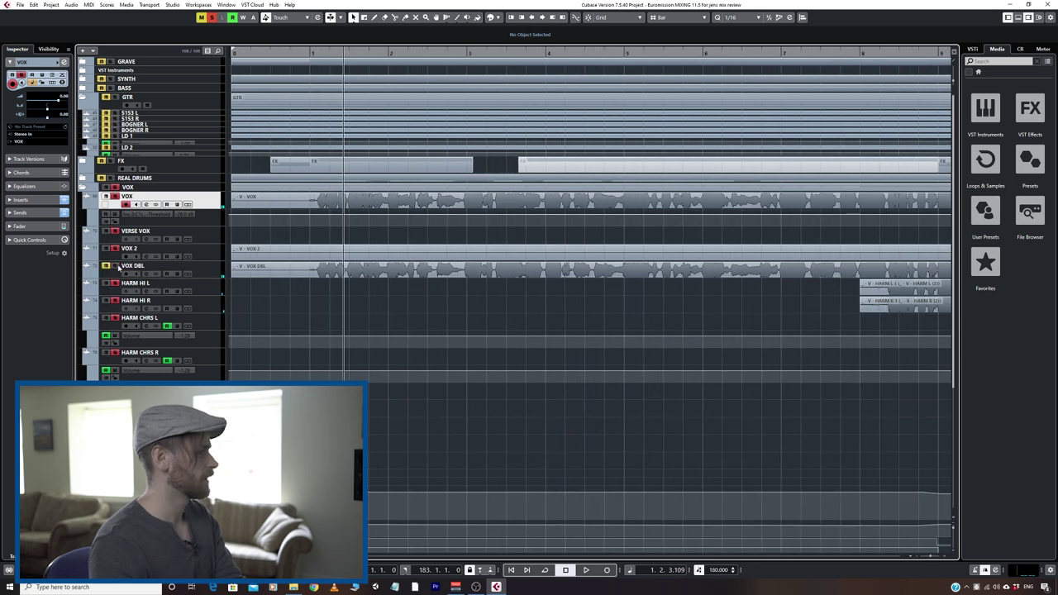
key(g)
key(g)
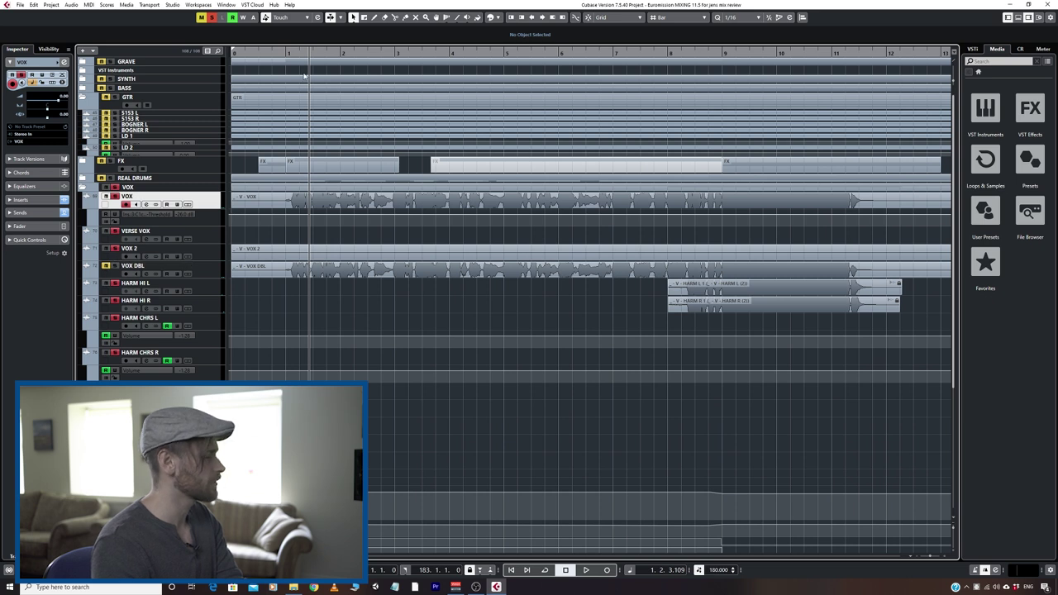
key(space)
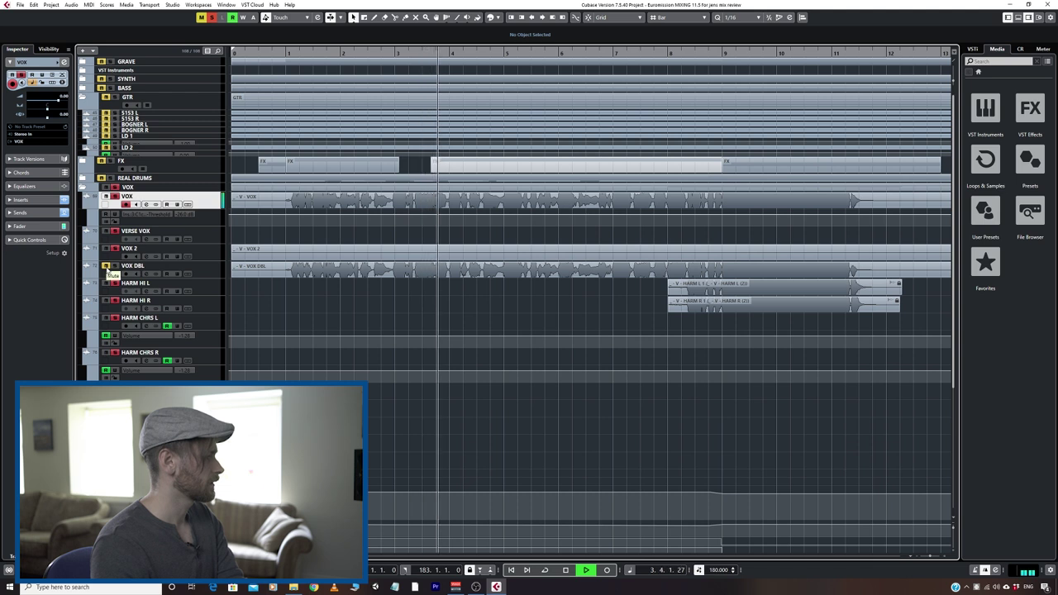
click(106, 266)
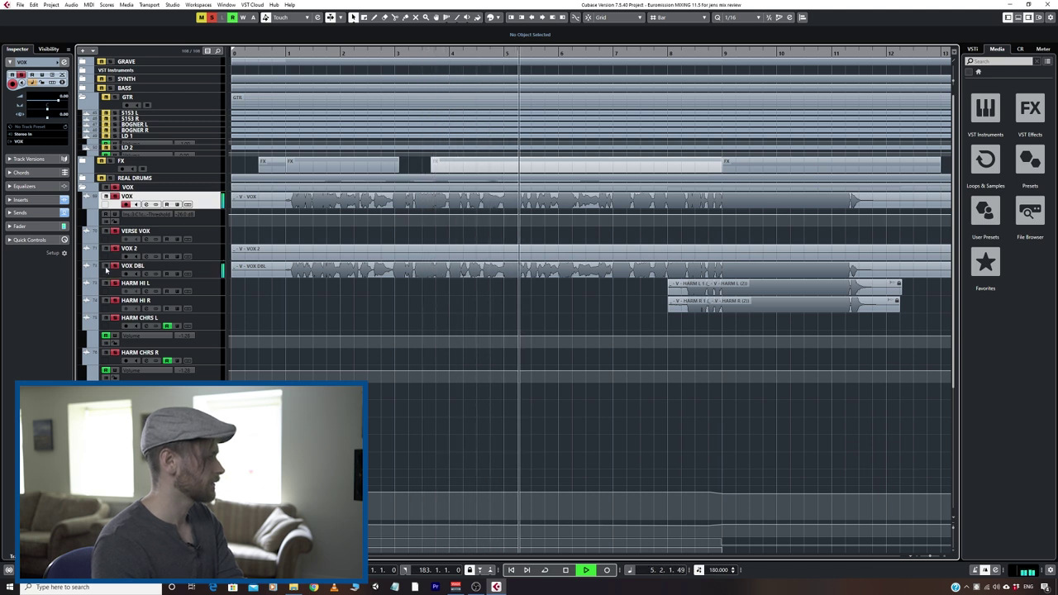
key(space)
- Play briefly with the VOX track muted, unmute it, and return to bar 1
click(106, 197)
key(space)
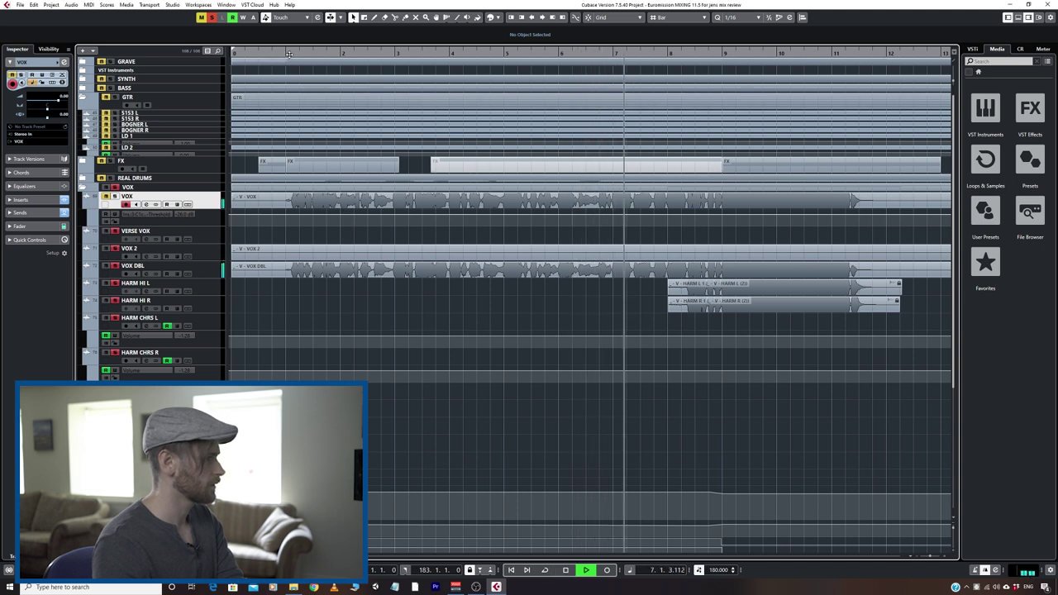
key(space)
click(124, 203)
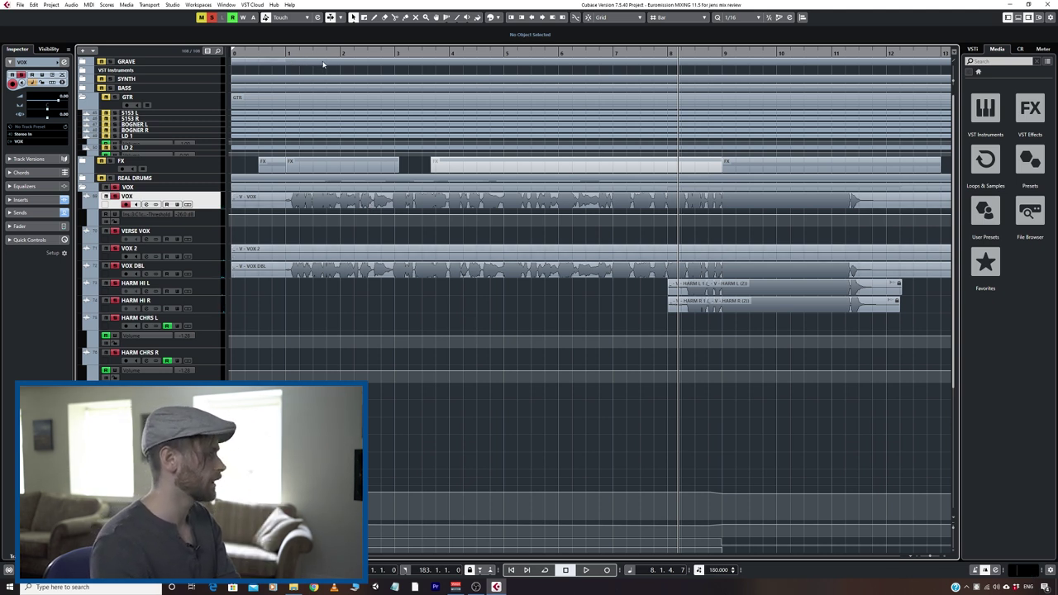
click(293, 55)
- Reveal the VOX inserts, bypass them all, play the dry vocal, then return to bar 1
click(41, 200)
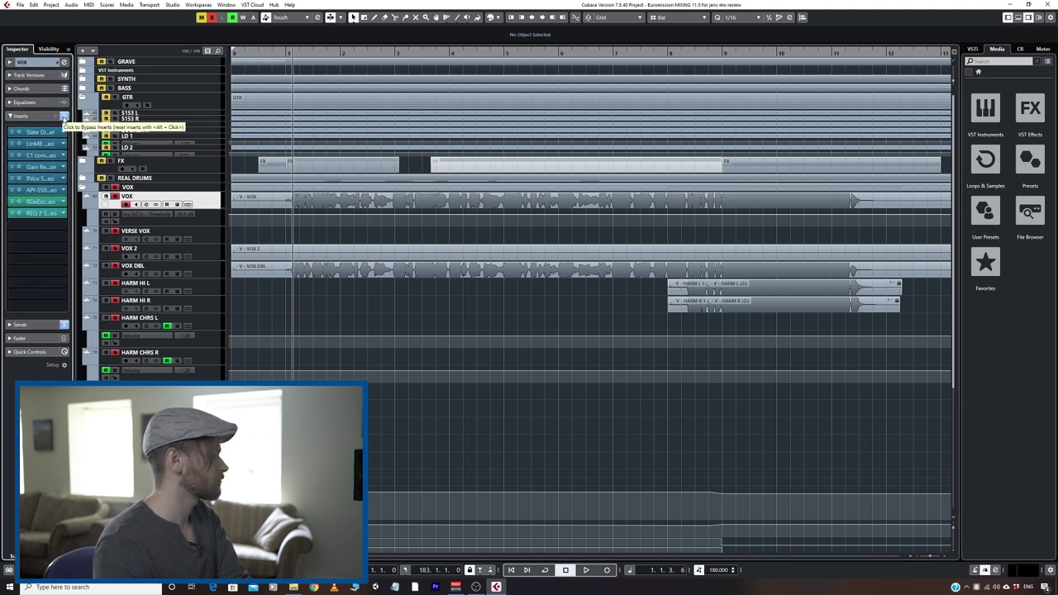
click(64, 116)
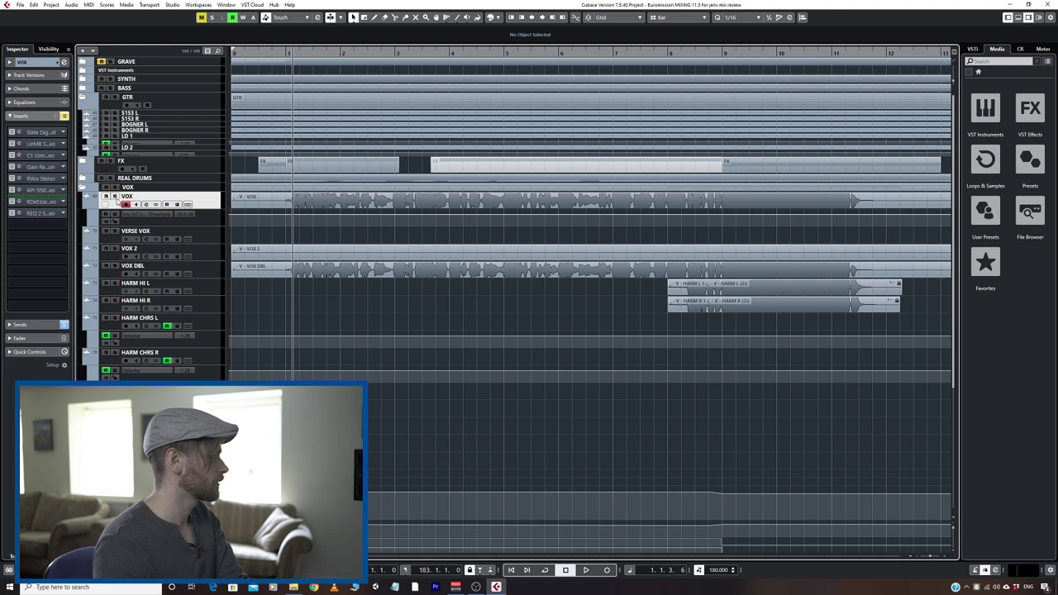
key(space)
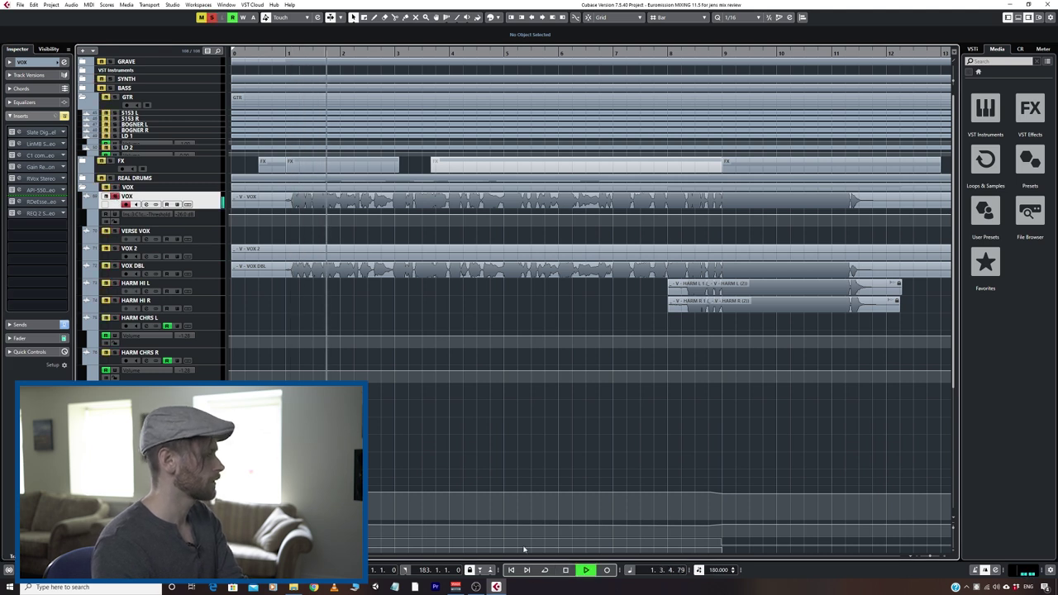
key(g)
key(g)
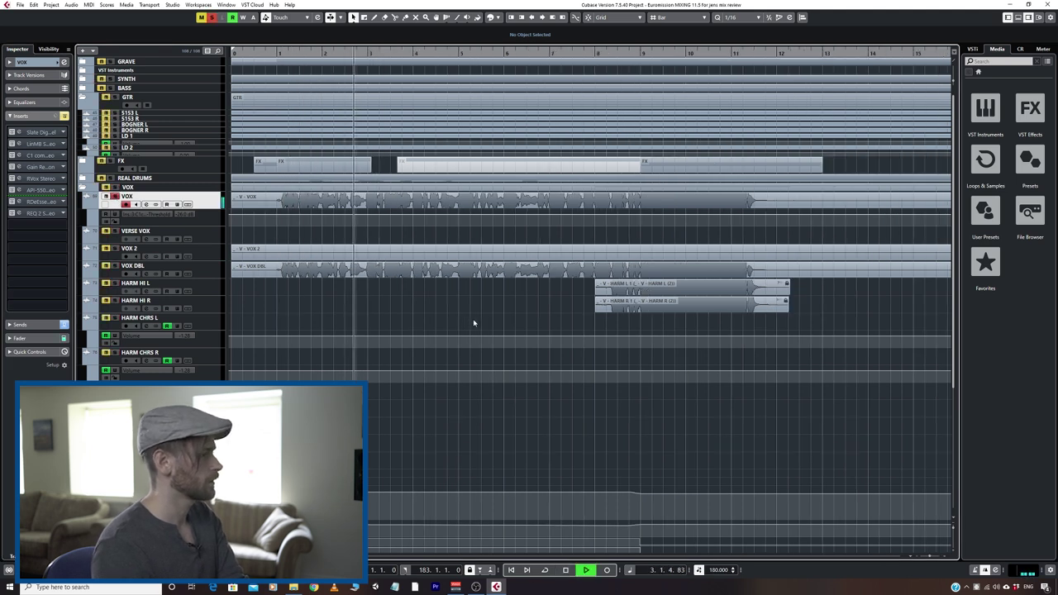
key(h)
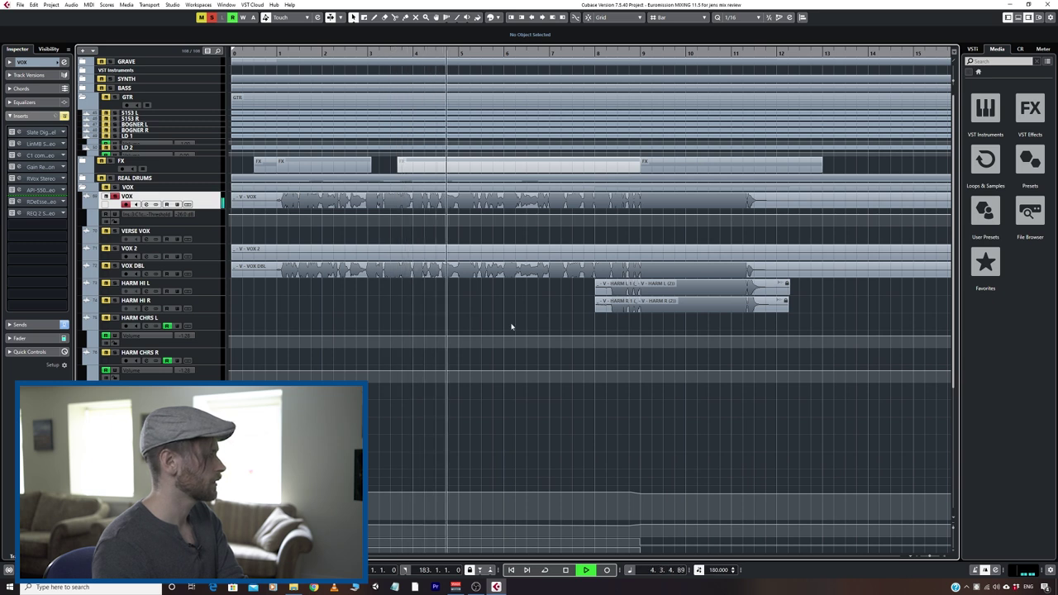
key(g)
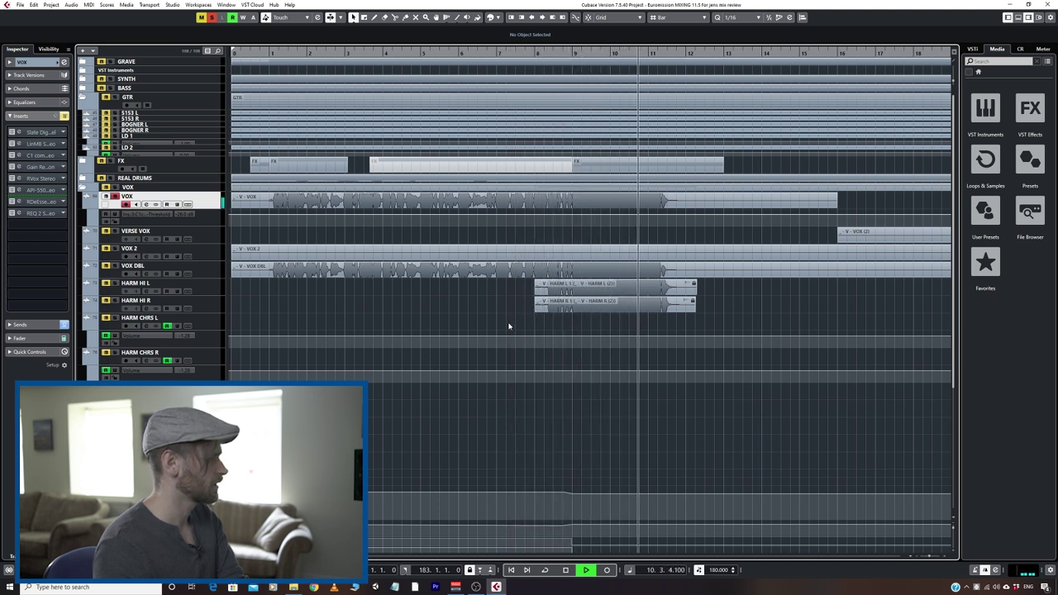
key(space)
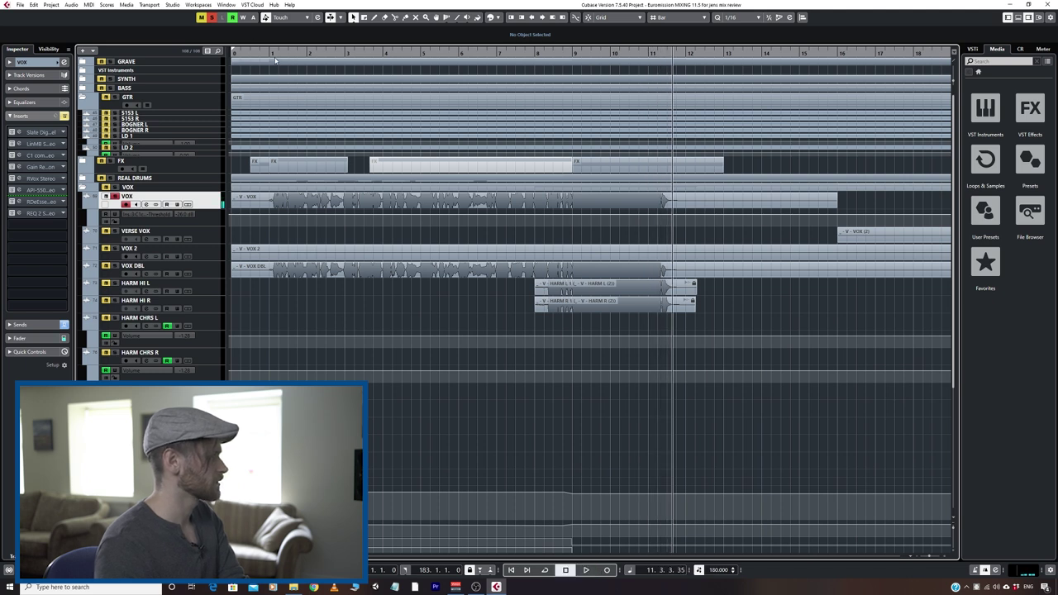
click(273, 53)
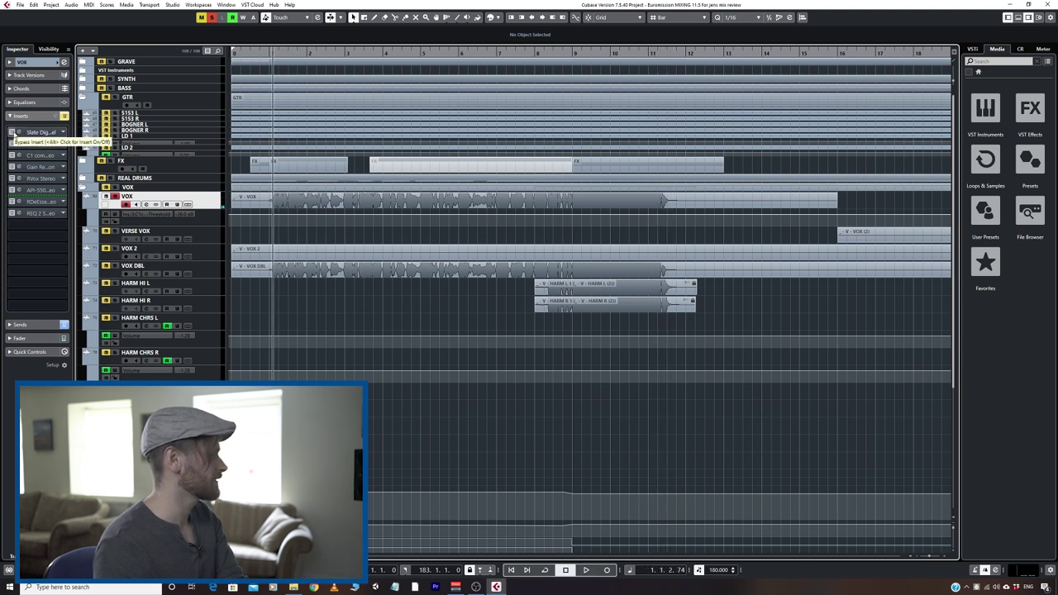
- Open Virtual Channel (slot 1) and LinMB Stereo (slot 2) editors side by side, starting playback
click(32, 132)
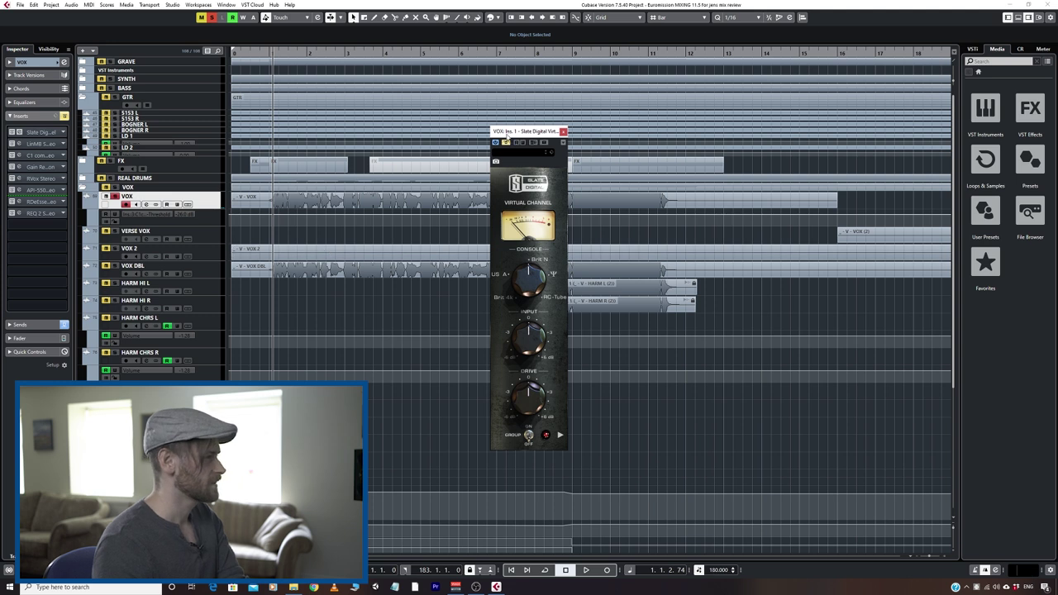
drag(510, 133, 740, 192)
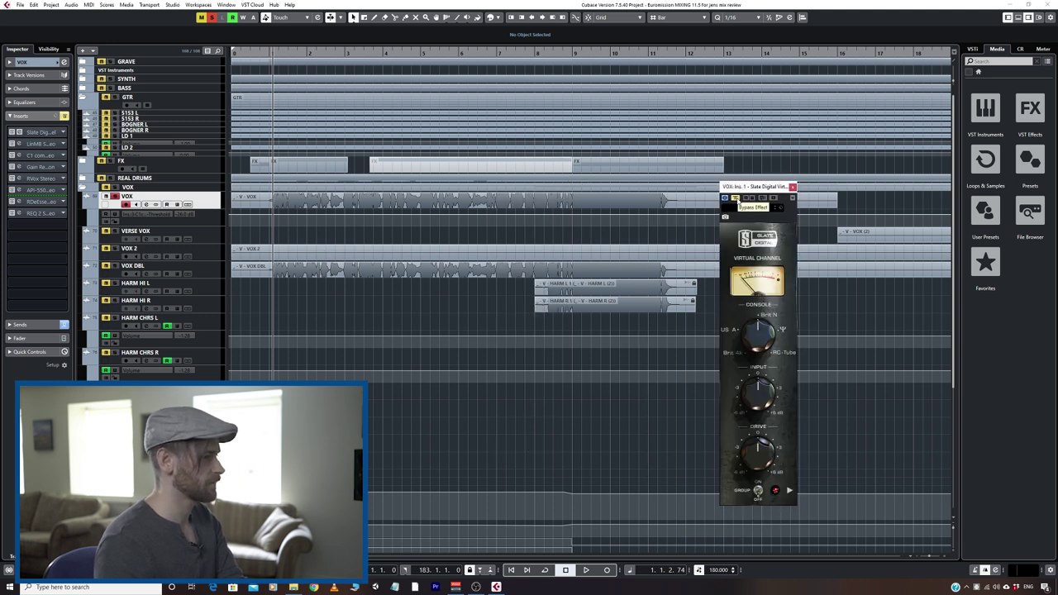
key(space)
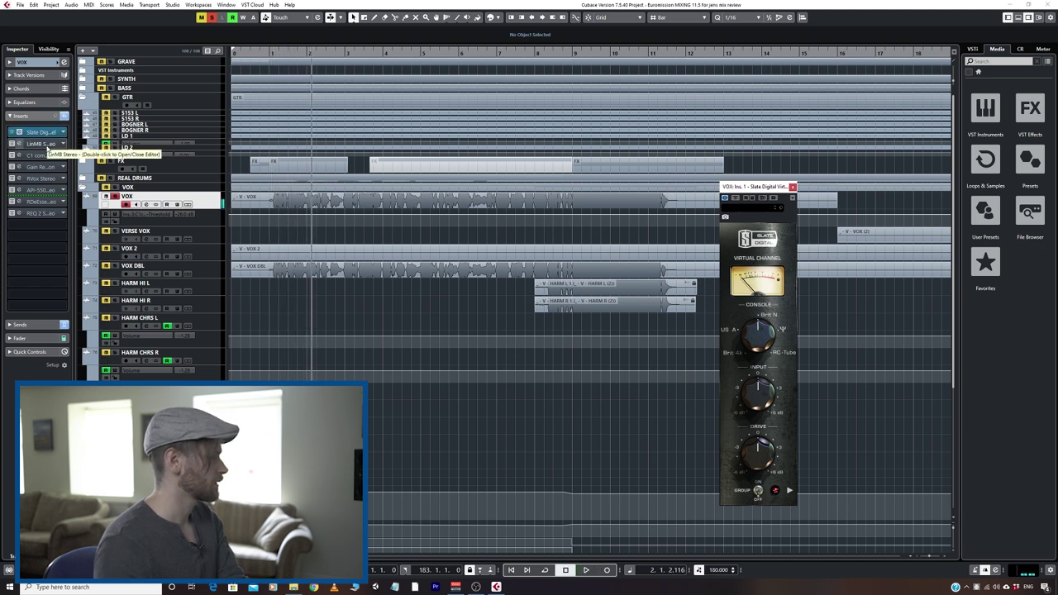
click(37, 143)
drag(498, 200, 448, 322)
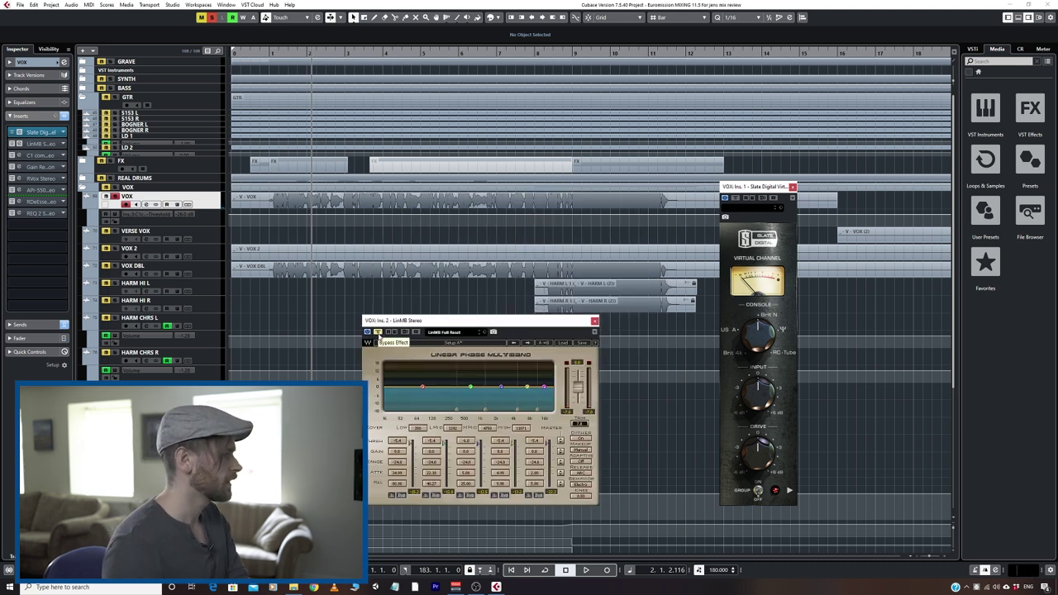
- Bypass and re-enable the LinMB multiband, then play the vocal from bar 1 and stop
click(377, 331)
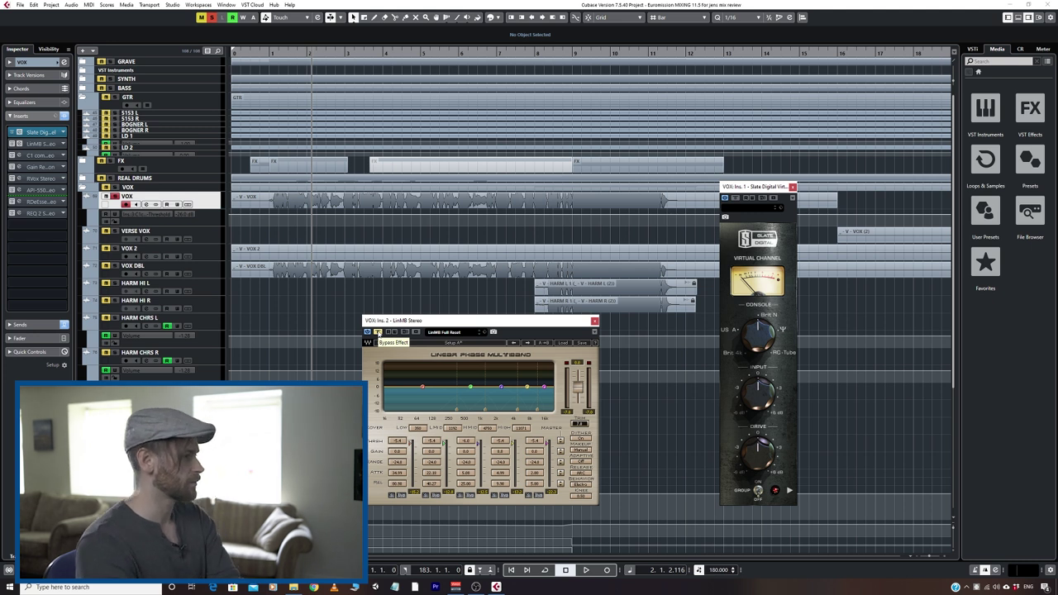
click(378, 332)
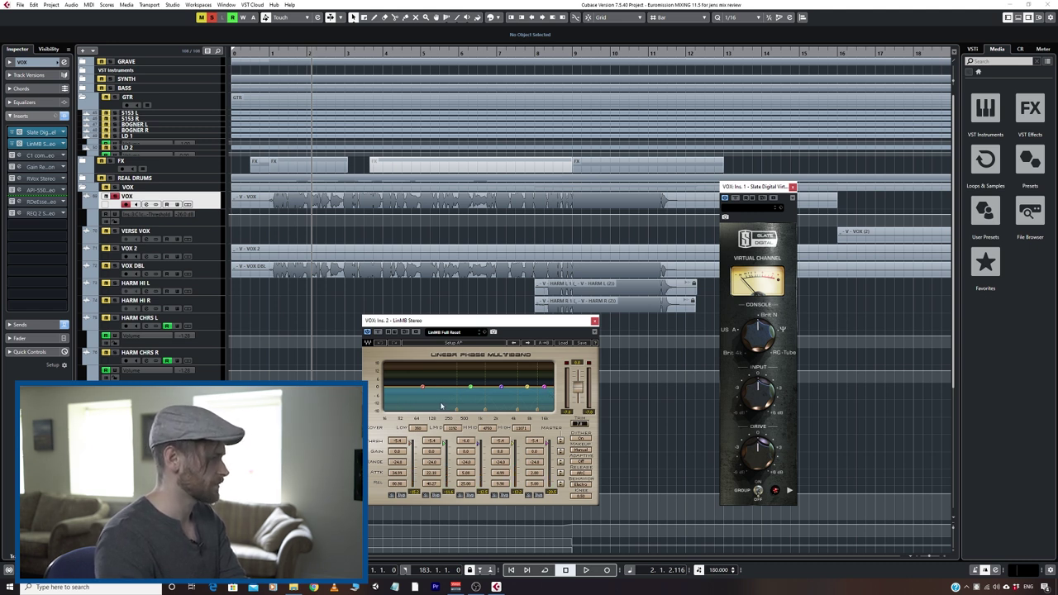
click(273, 52)
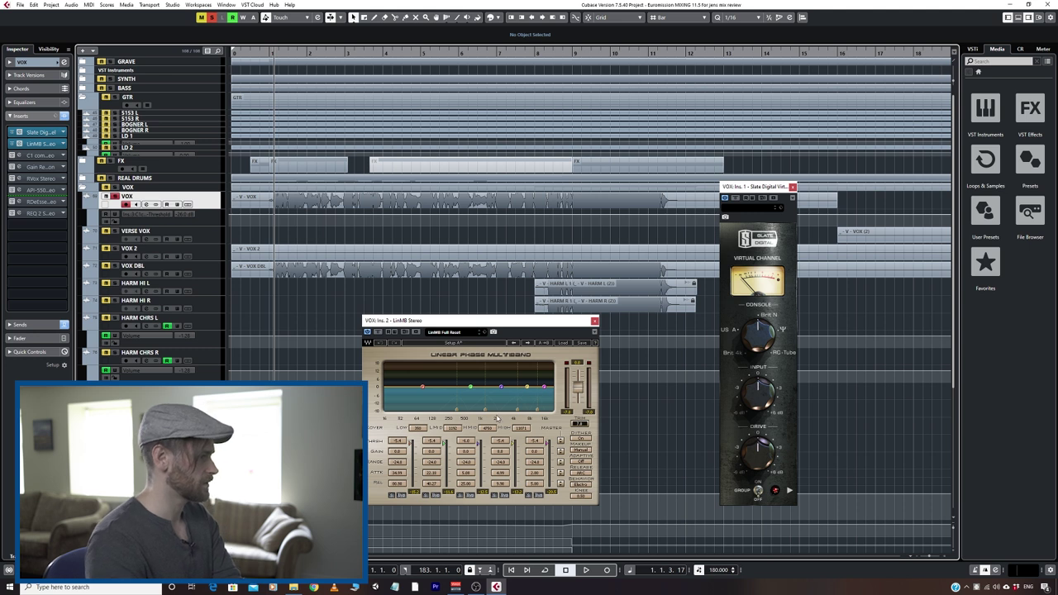
key(space)
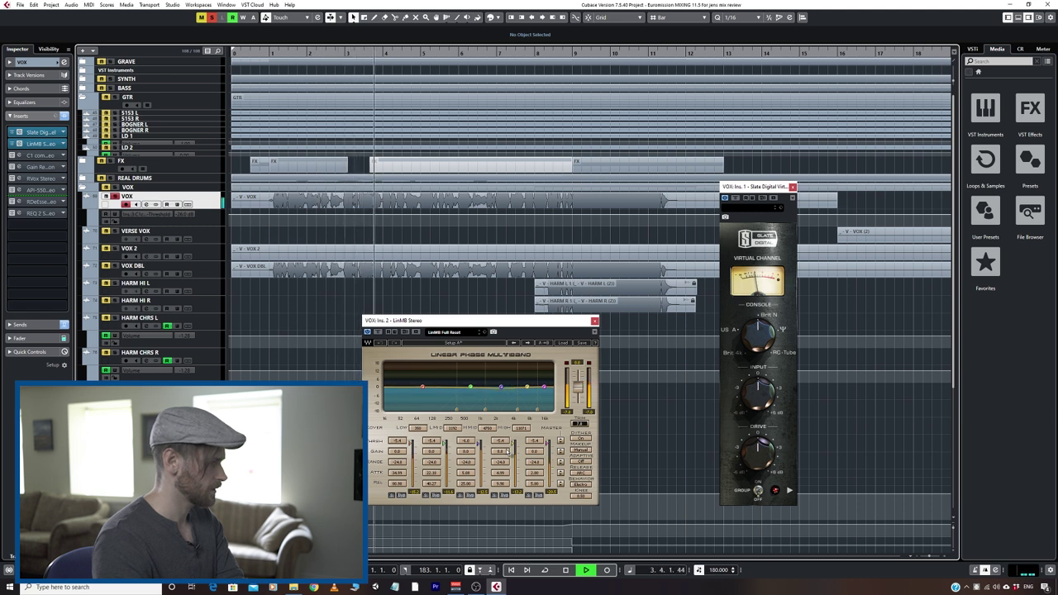
key(space)
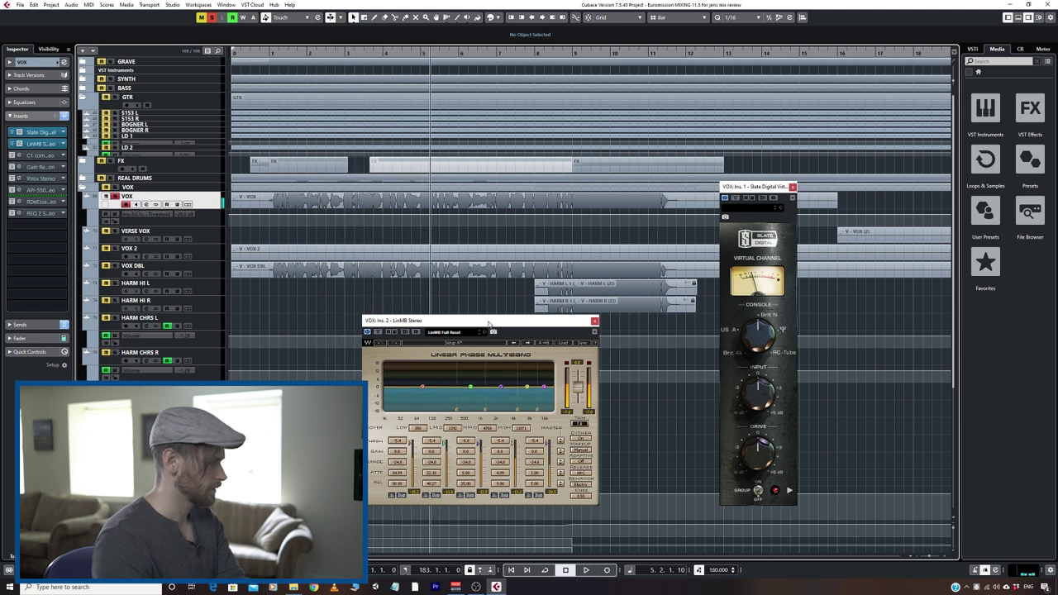
- Reposition the LinMB Stereo window up and left beside the Virtual Channel window
drag(488, 323, 453, 212)
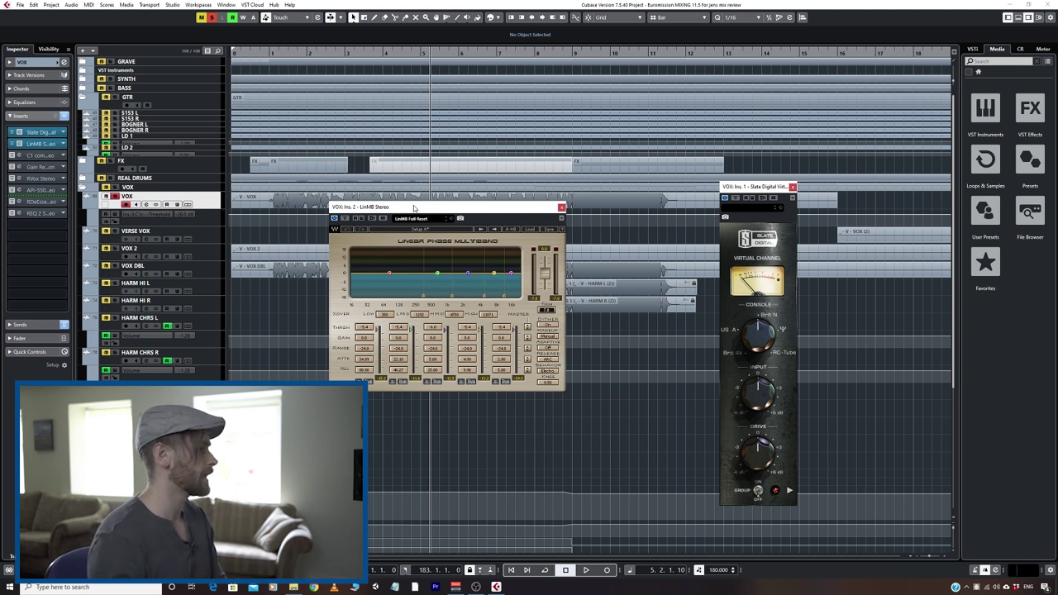
drag(451, 207, 430, 206)
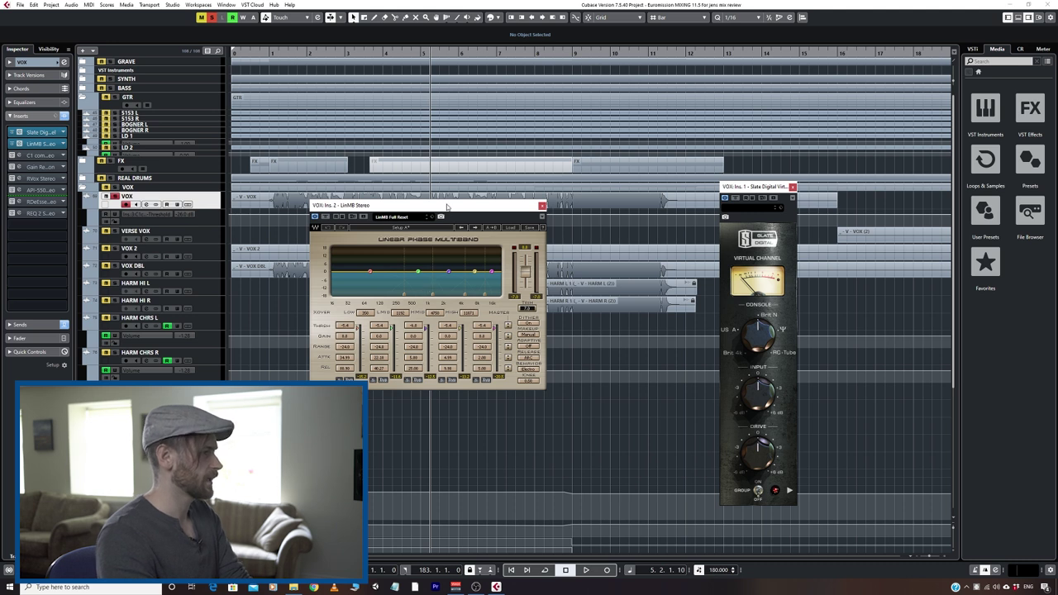
- Shift the LinMB Stereo window slightly down and right
drag(445, 206, 453, 239)
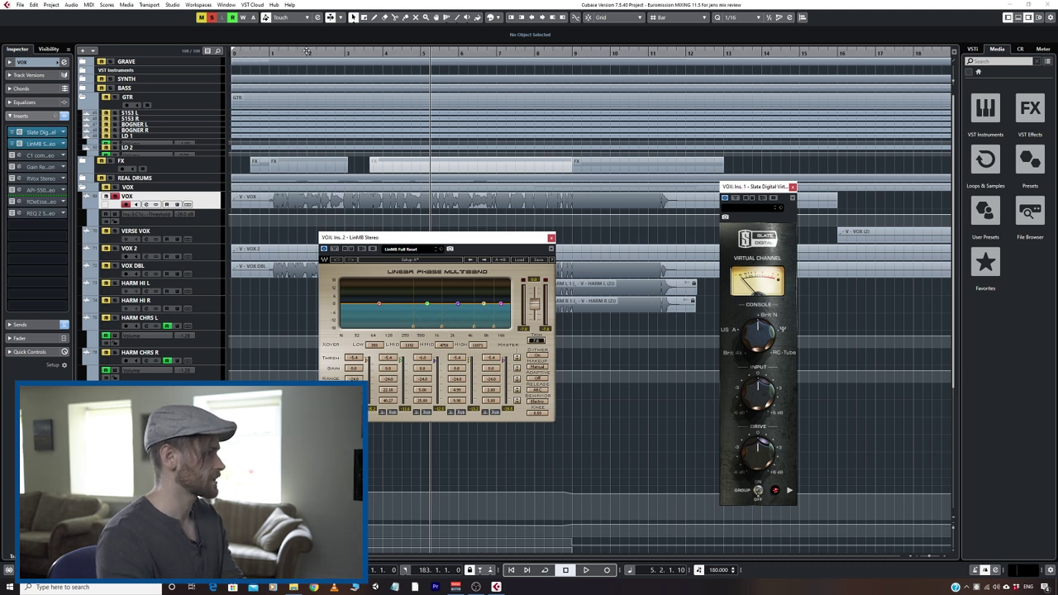
- Play the vocal through the multiband from near bar 1, then stop
drag(305, 55, 306, 69)
key(space)
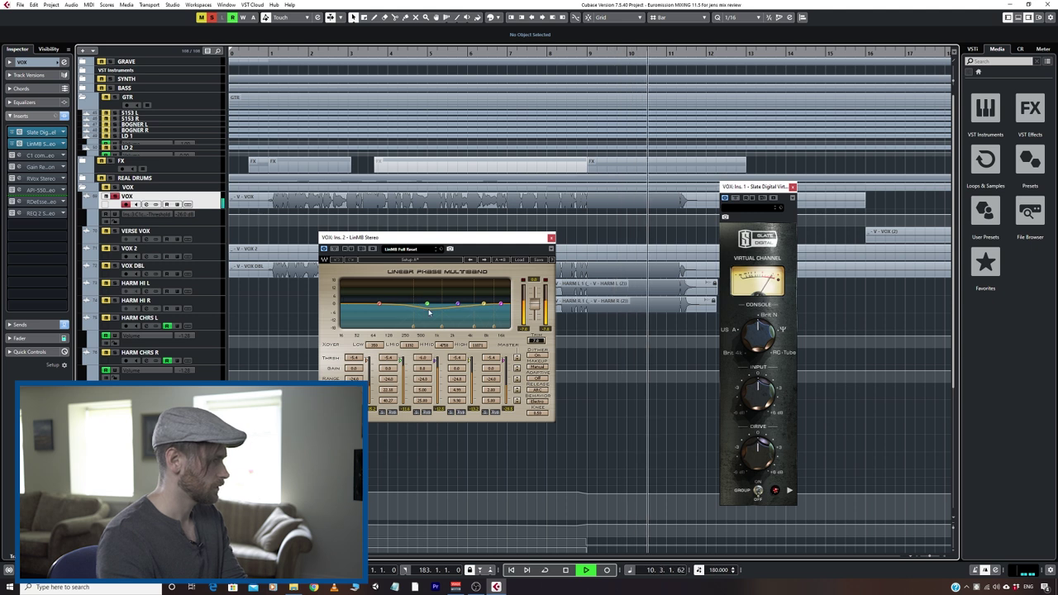
key(space)
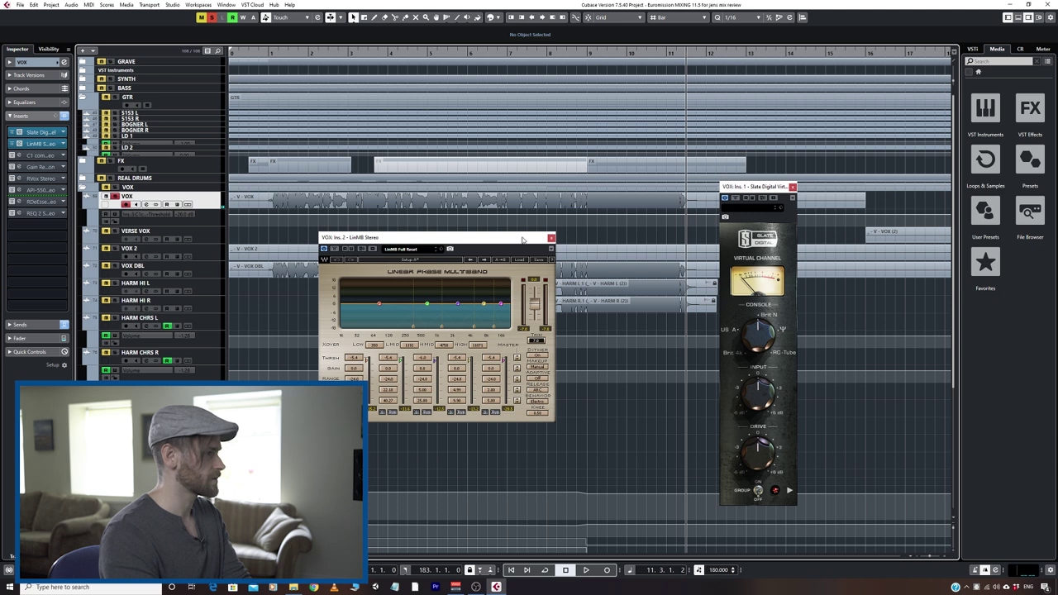
- Move the LinMB window up and back down, then close it
drag(522, 239, 537, 161)
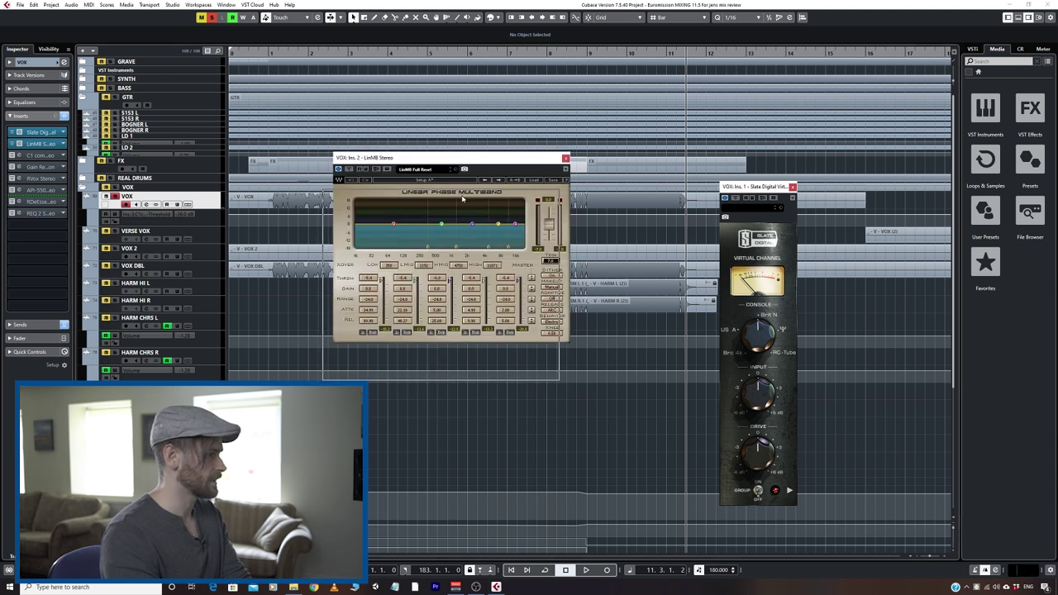
drag(470, 162, 464, 199)
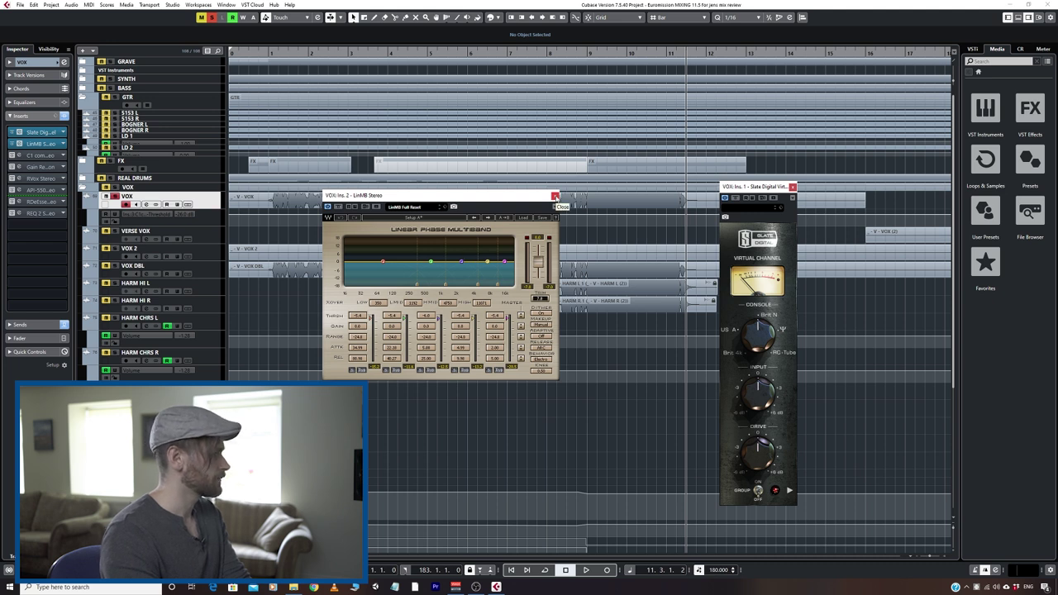
click(555, 196)
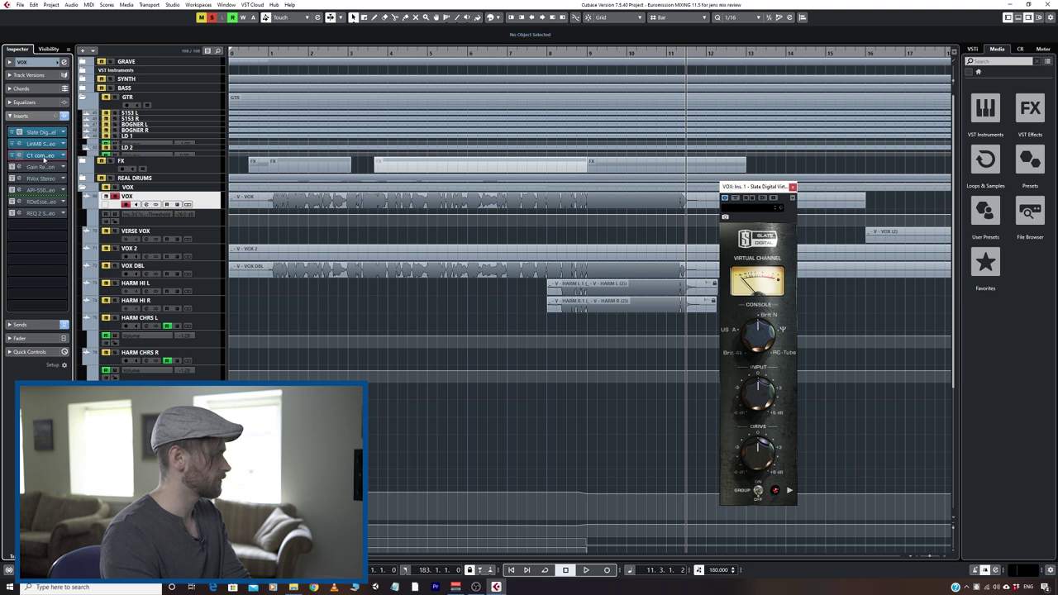
- Open the C1 compressor, place it lower-left, and play from near bar 1 zoomed in
click(44, 156)
drag(510, 171, 388, 239)
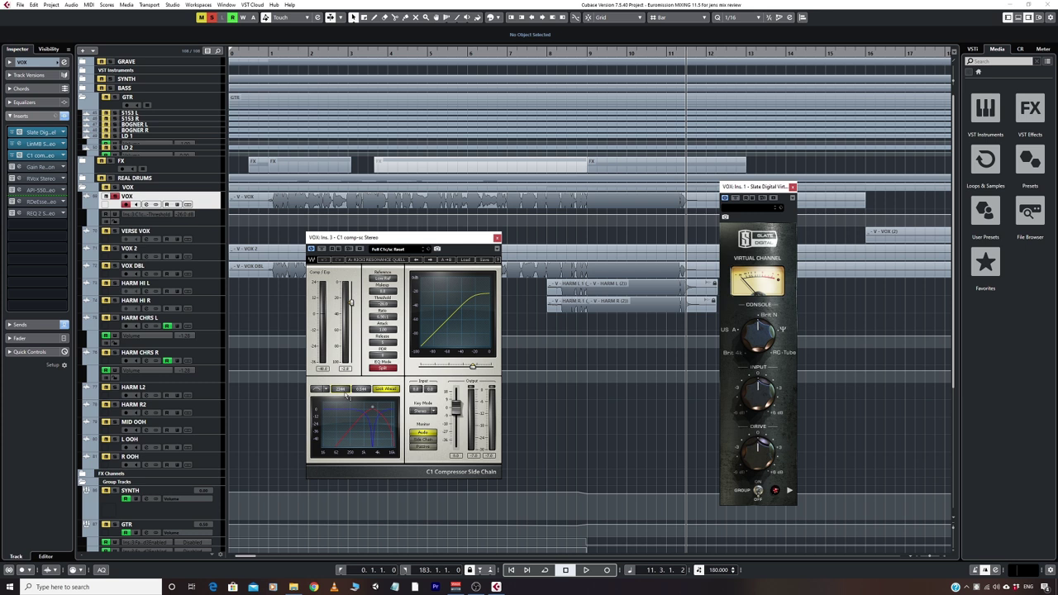
click(295, 54)
drag(295, 54, 289, 75)
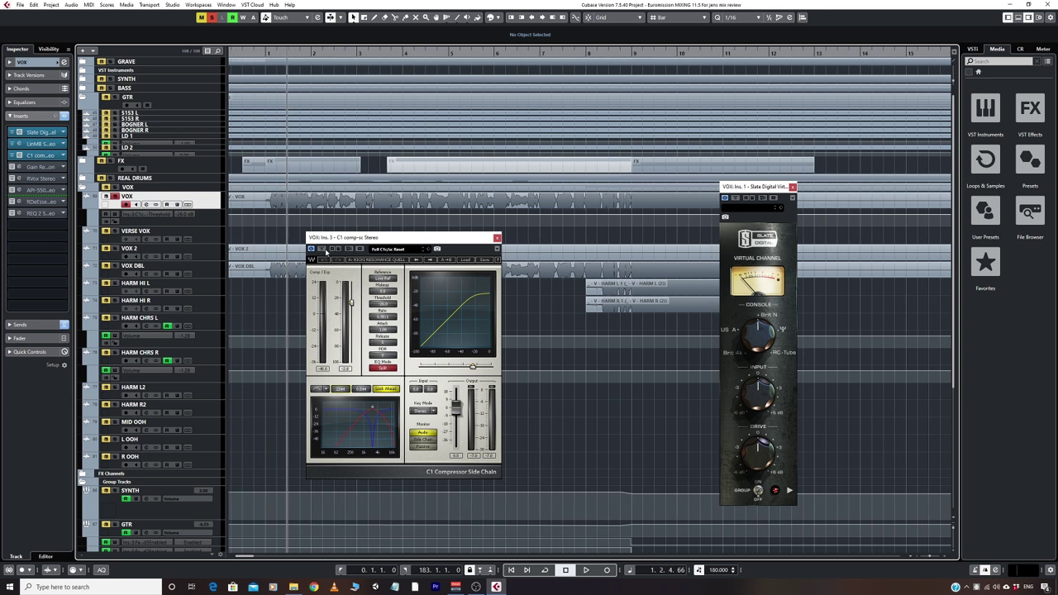
key(space)
key(space)
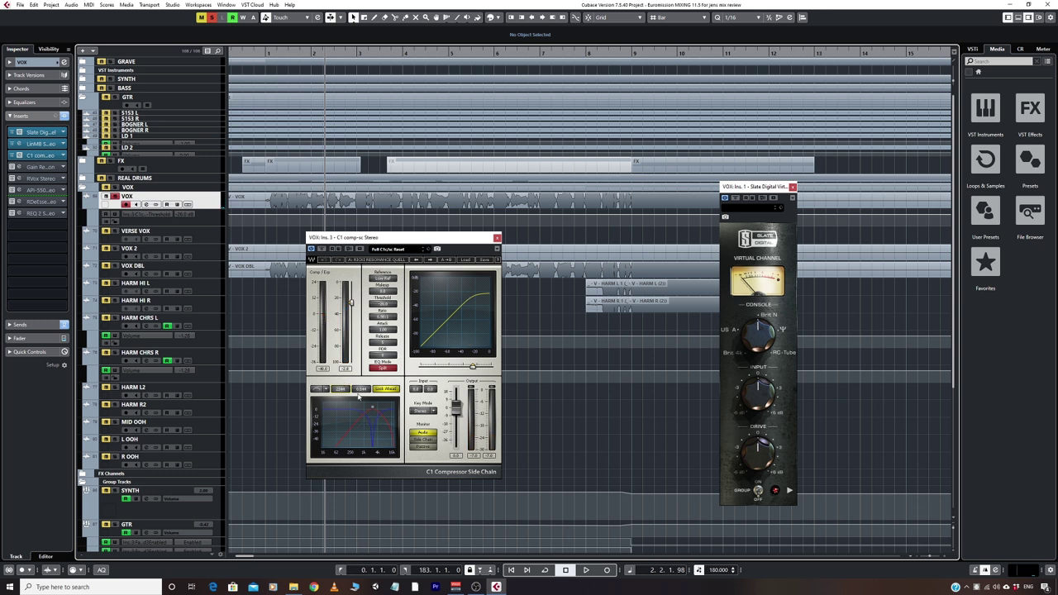
- Play and stop the vocal through C1 twice, set the position near bar 3, and shift the window right
key(space)
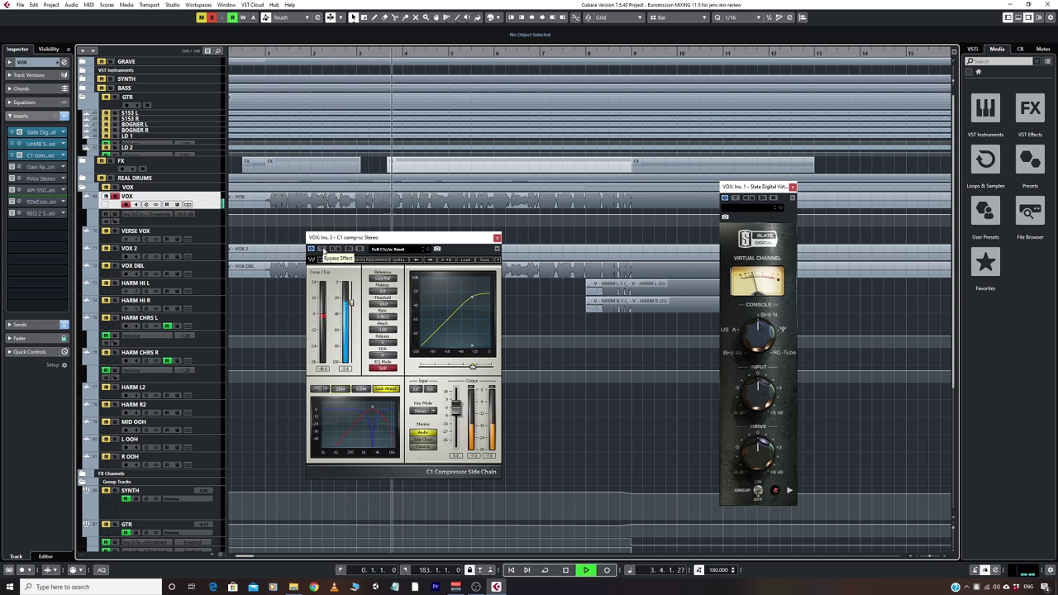
key(space)
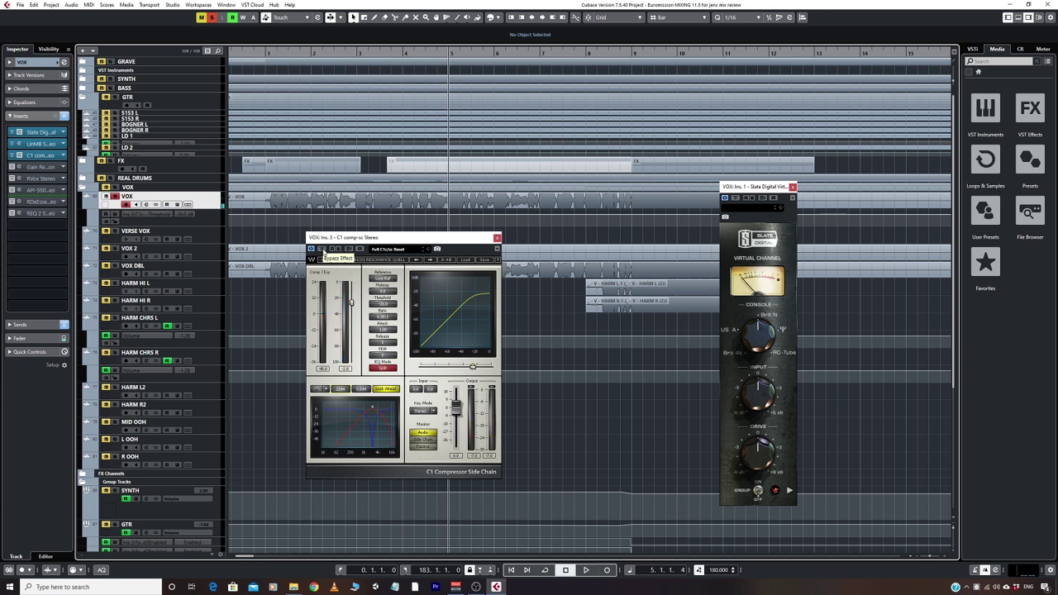
key(space)
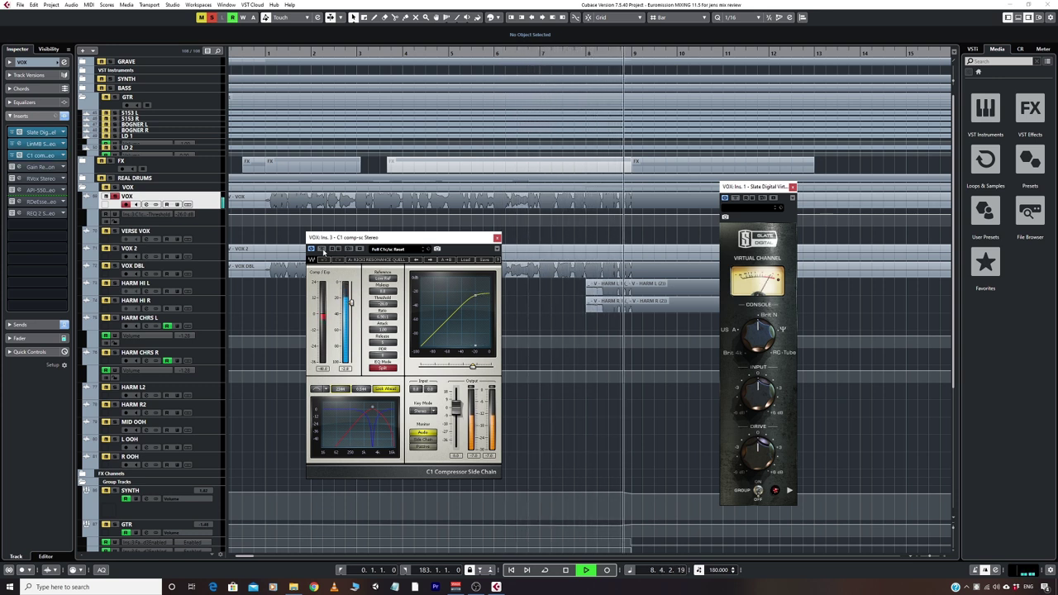
key(space)
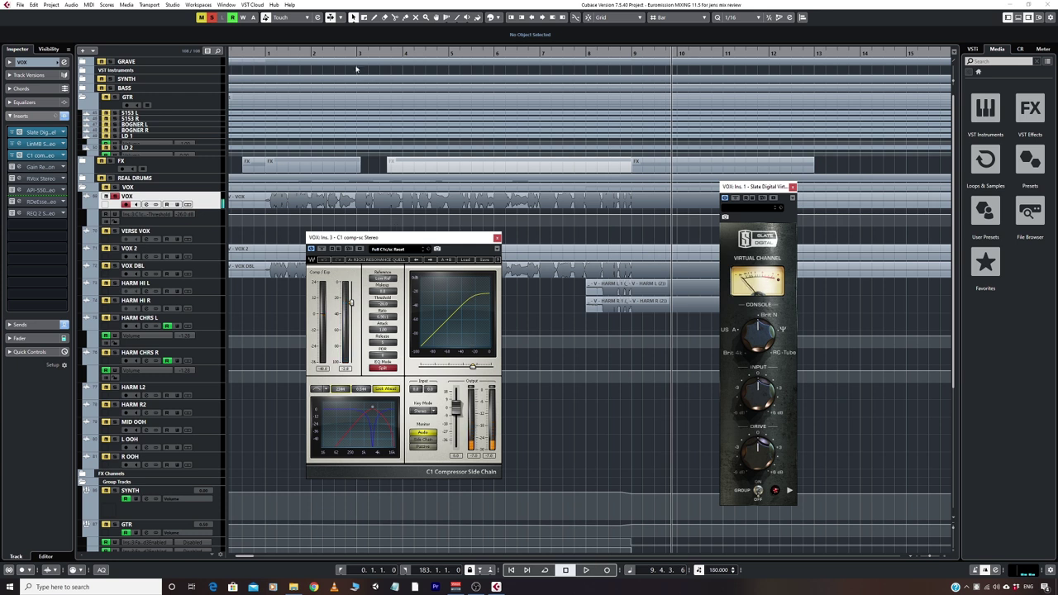
click(355, 52)
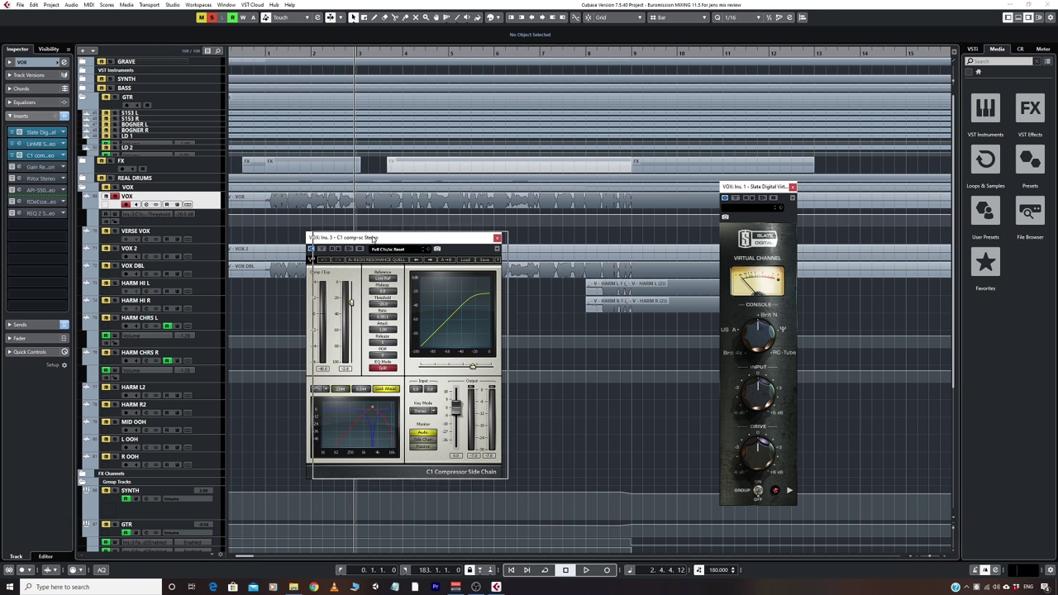
drag(368, 239, 415, 241)
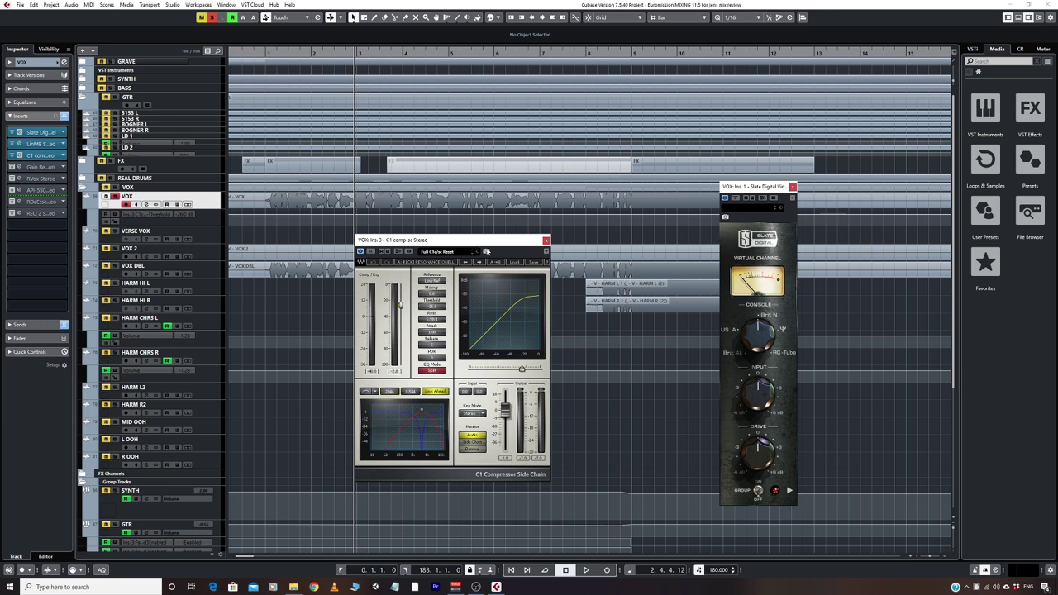
- Swap the C1 window for the Gain Reduction editor, position it, and set playback near bar 1
click(545, 240)
click(55, 168)
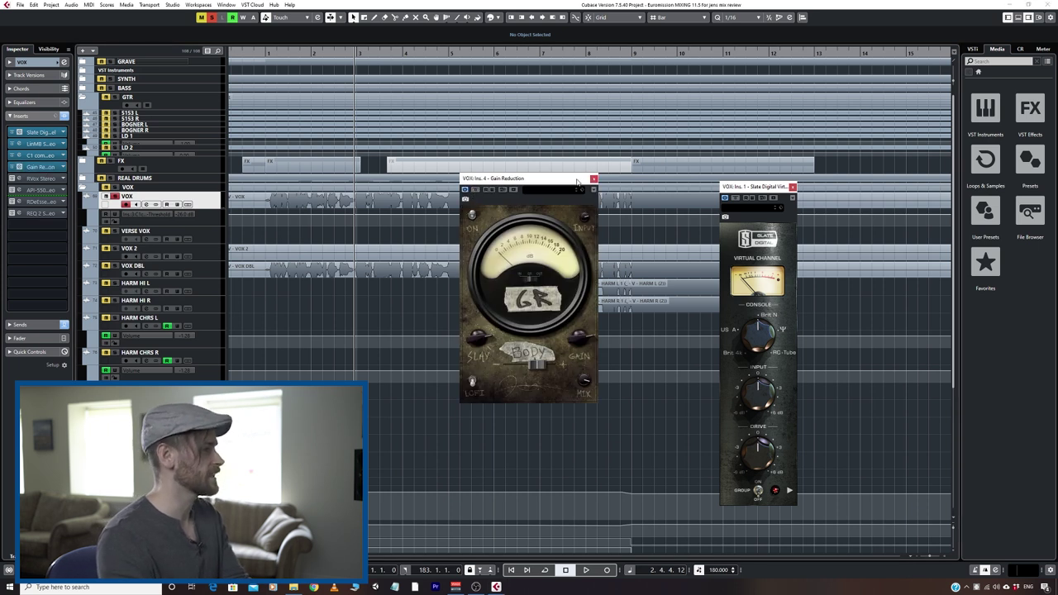
drag(579, 181, 427, 238)
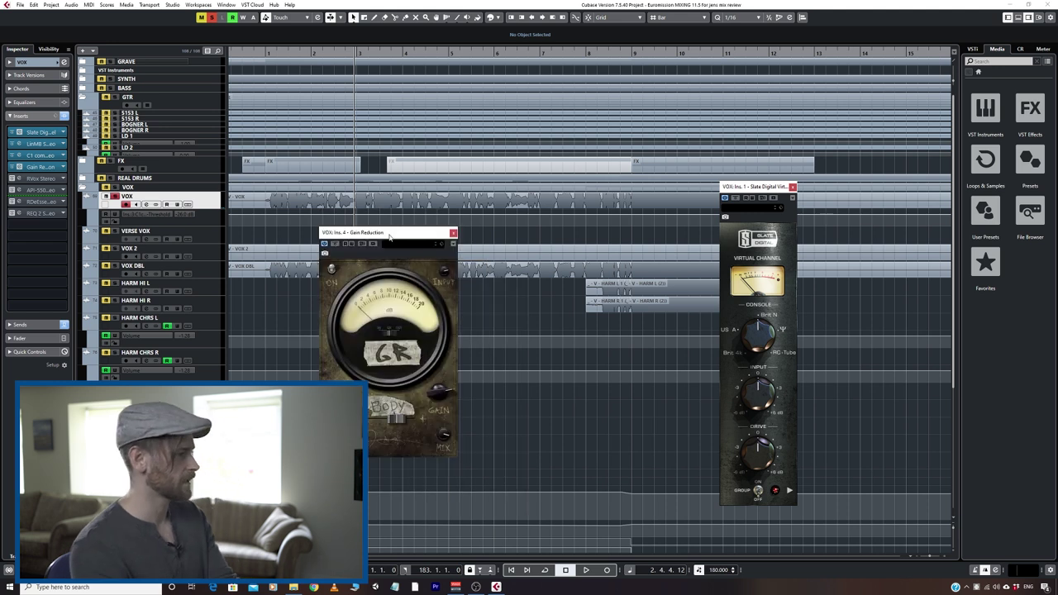
drag(390, 236, 461, 244)
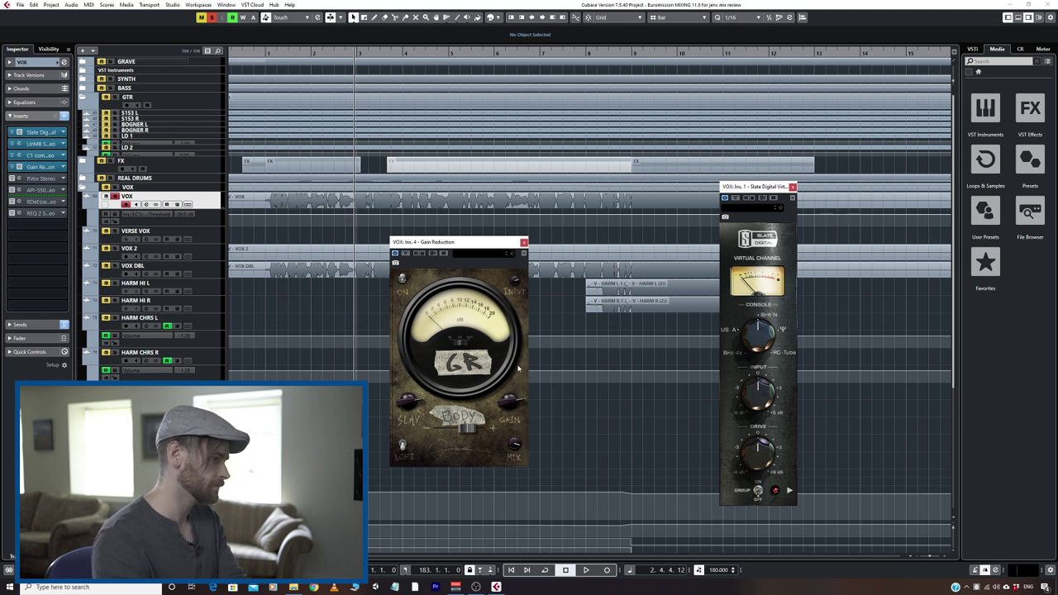
click(275, 54)
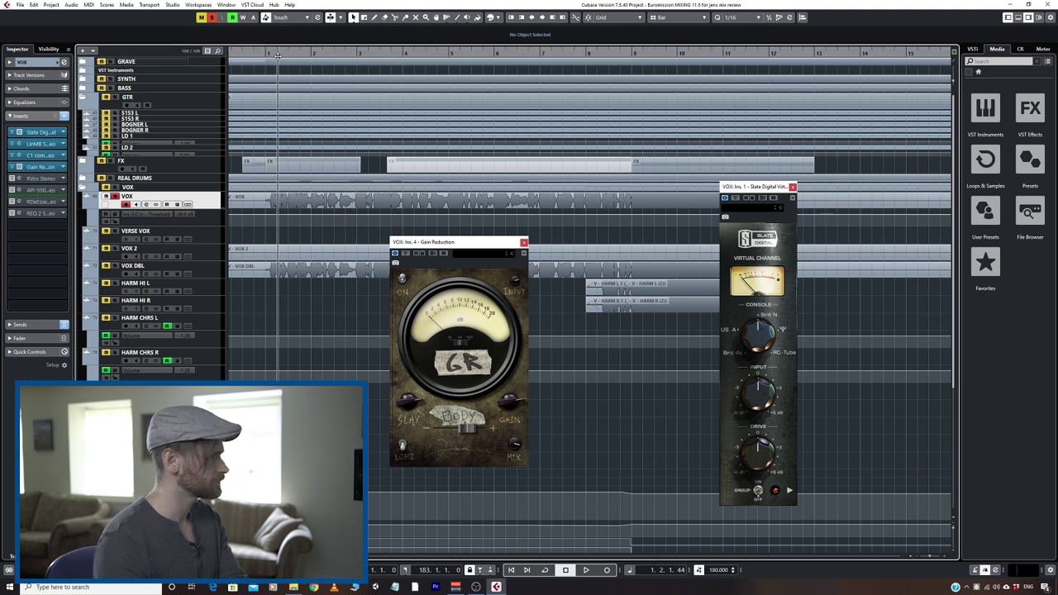
click(279, 54)
click(283, 55)
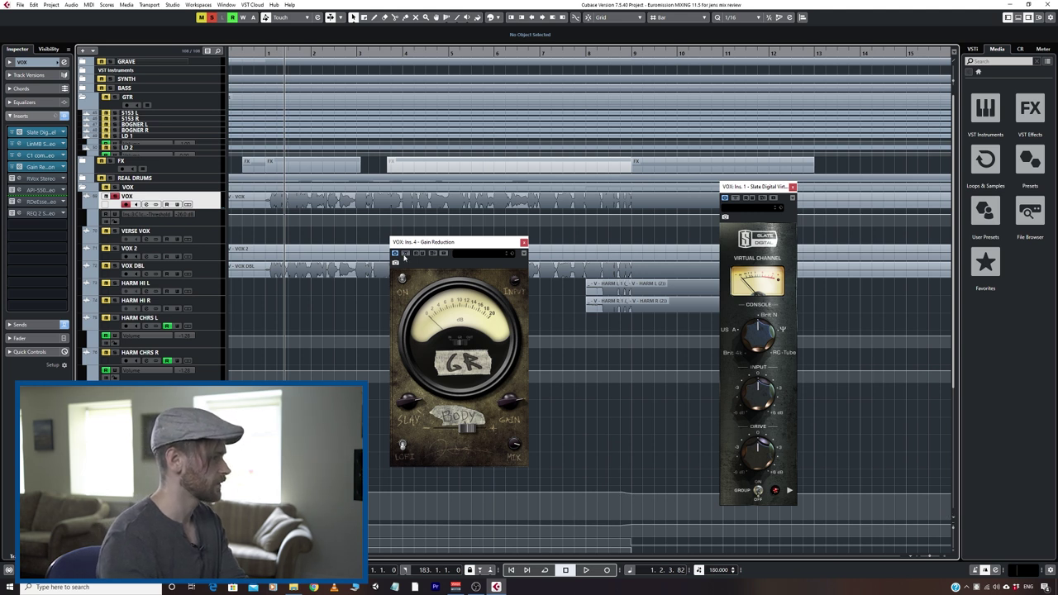
- Play the vocal with Gain Reduction bypassed then re-enabled, zoom out to bars 1–18, and stop
key(space)
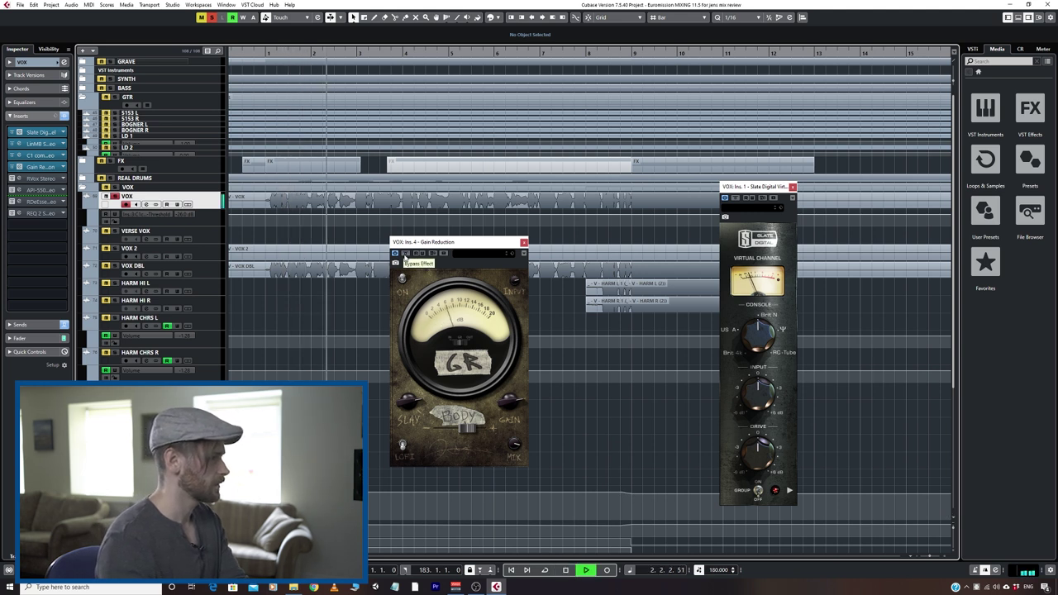
click(404, 254)
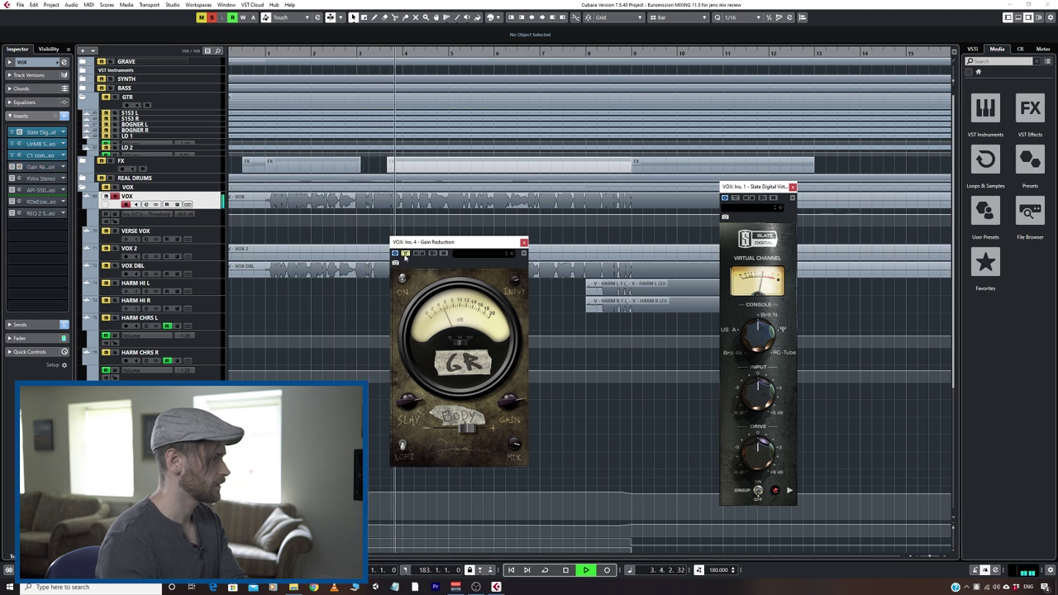
click(406, 254)
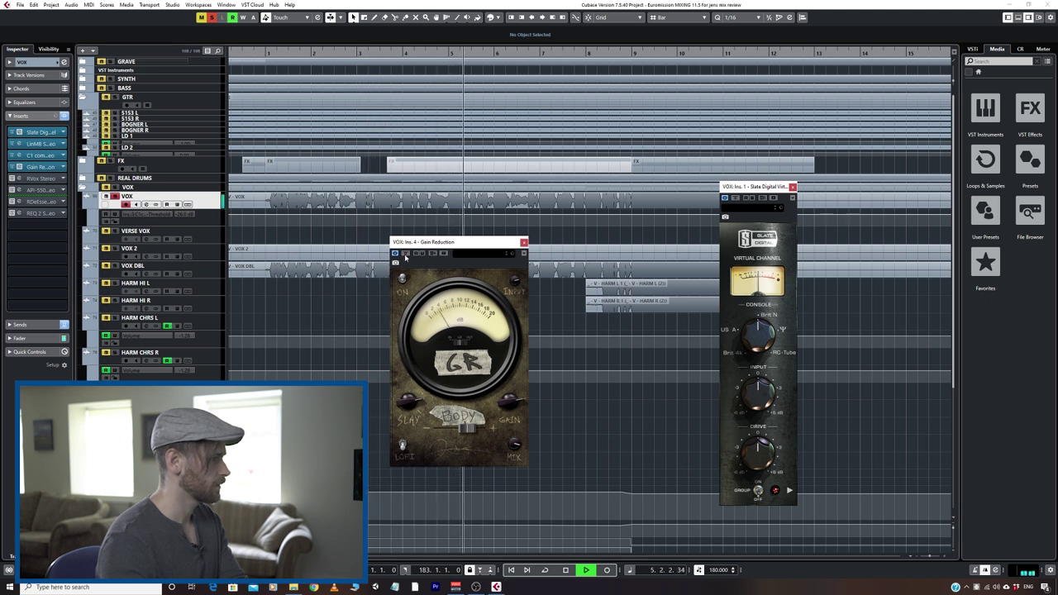
drag(446, 243, 527, 240)
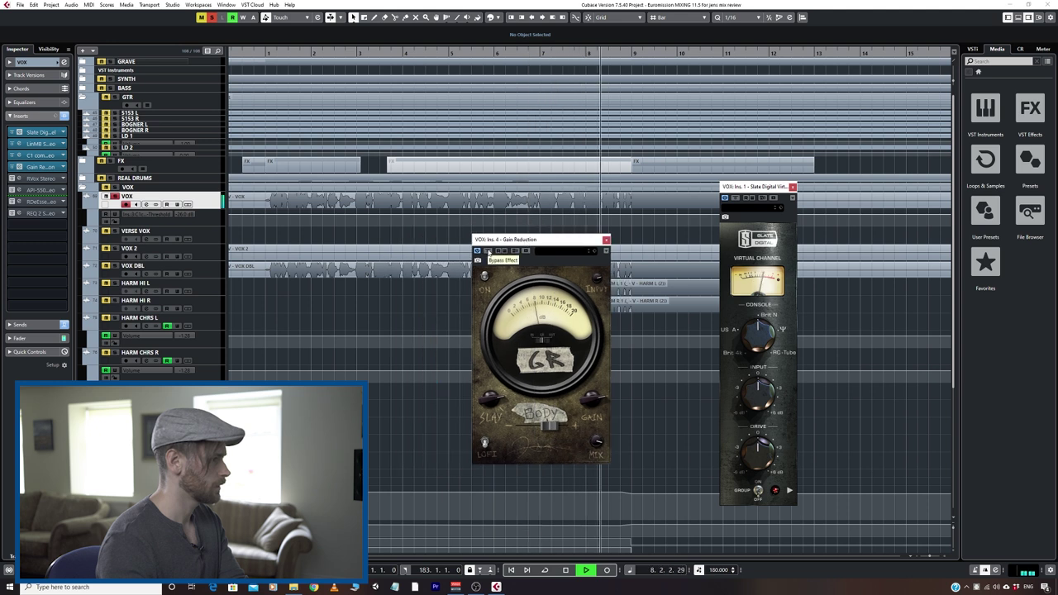
key(g)
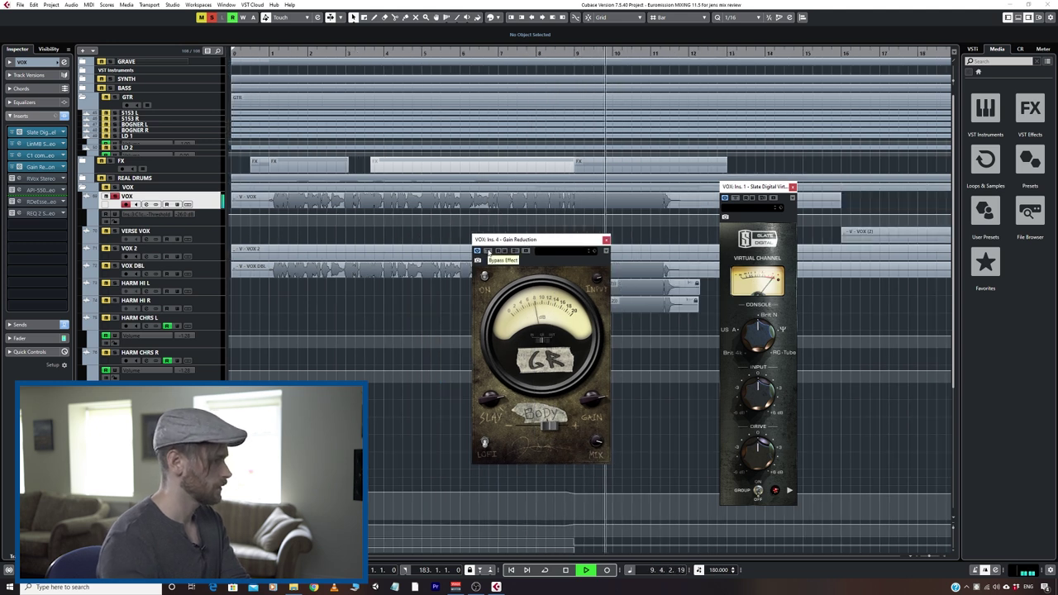
key(space)
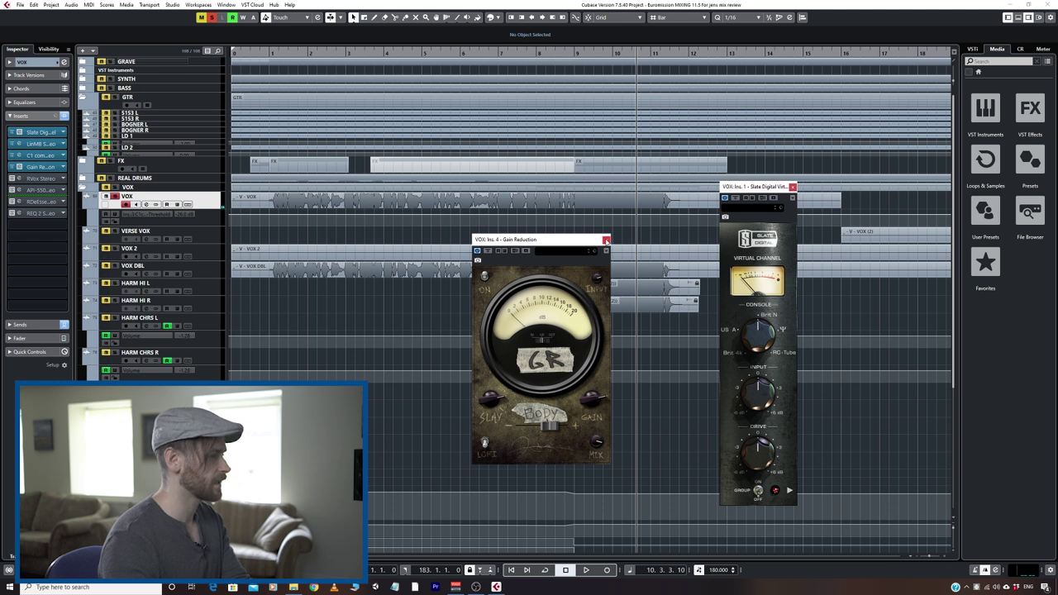
- Close Gain Reduction, return near the song start, and move RVox down one insert slot
click(606, 240)
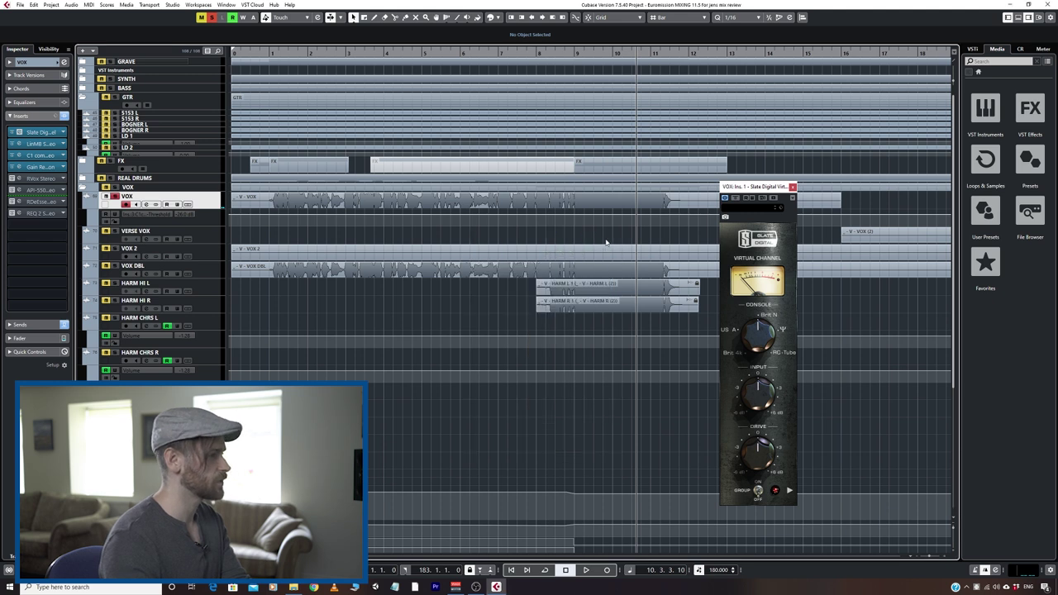
click(284, 53)
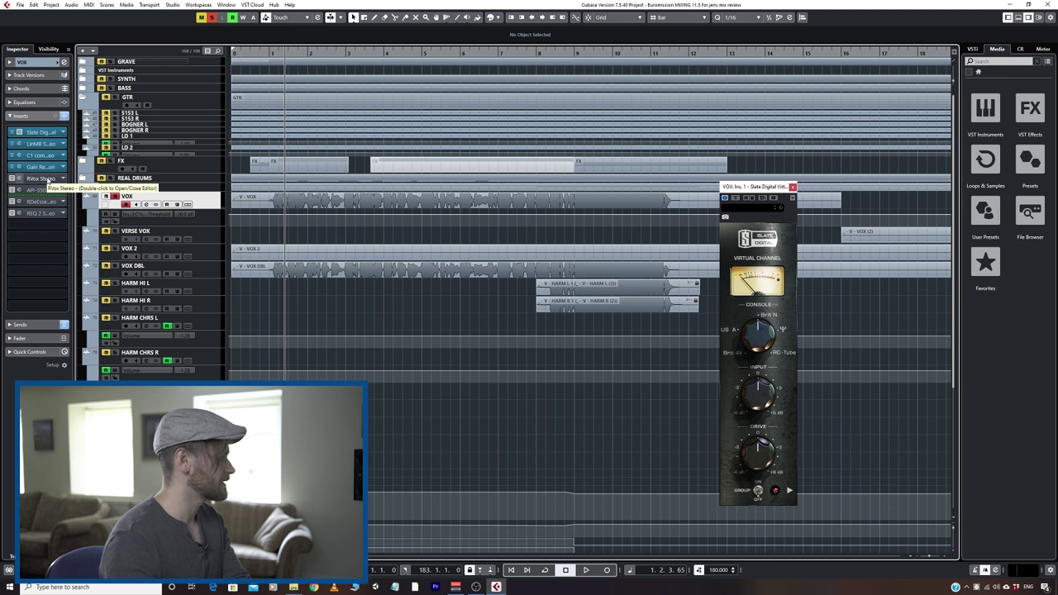
drag(48, 179, 46, 190)
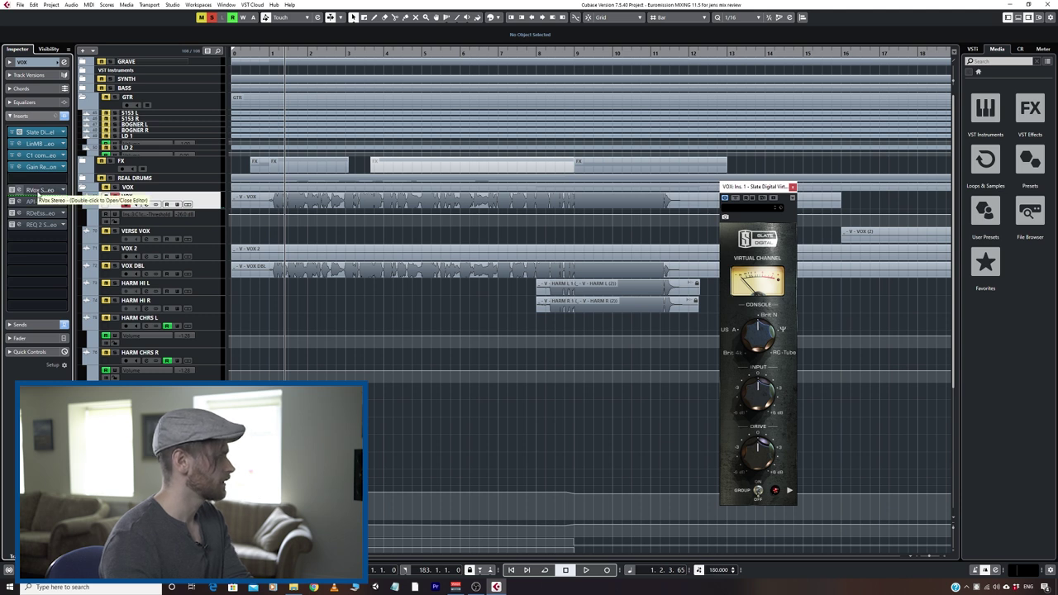
- Open the RVox Stereo editor, play the compressed vocal, then close RVox and stop
double_click(39, 190)
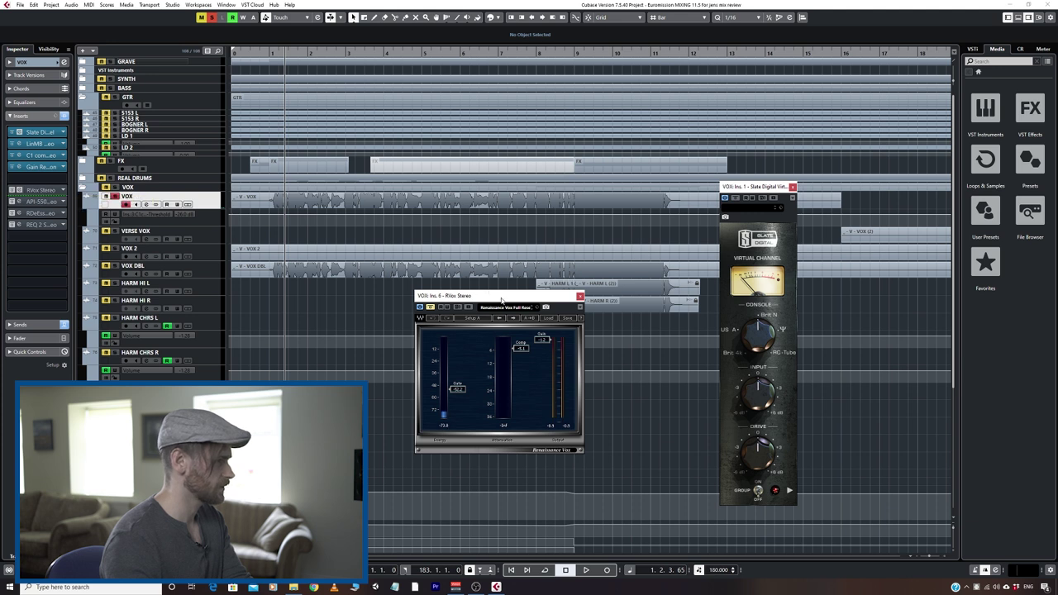
drag(495, 295, 535, 332)
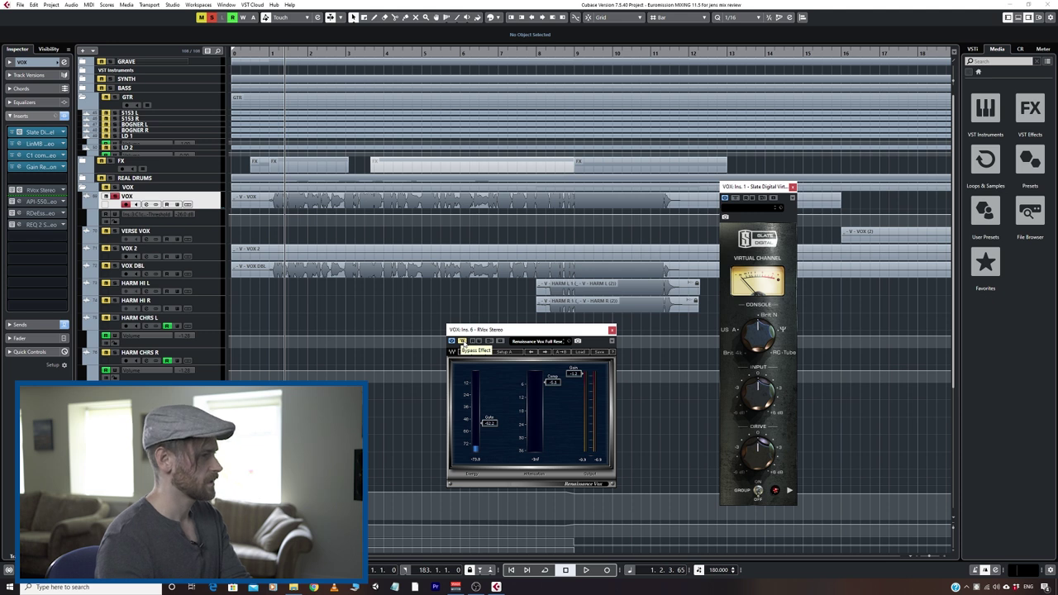
key(space)
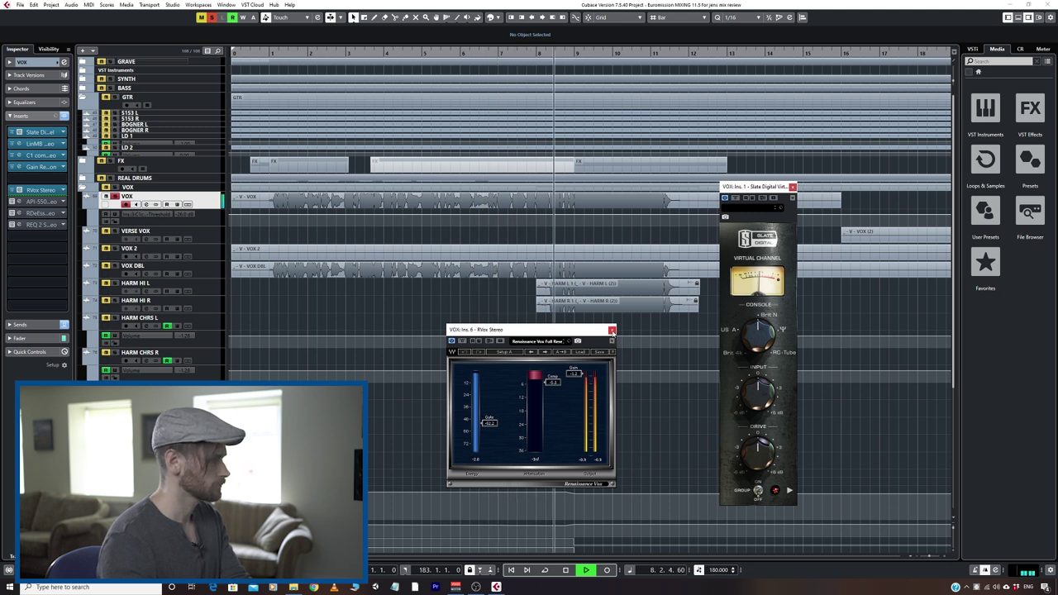
click(612, 331)
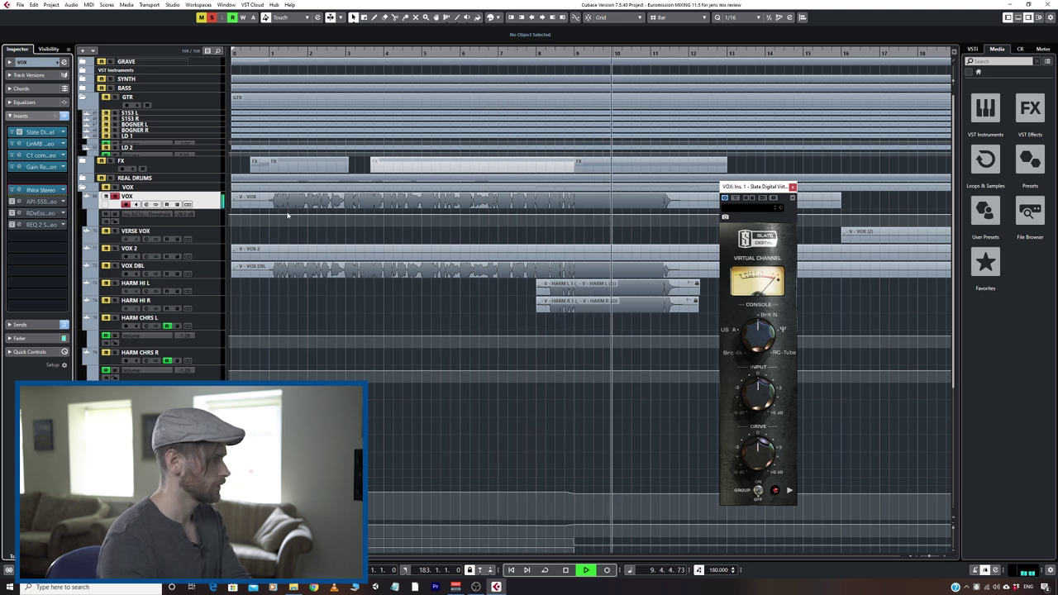
key(space)
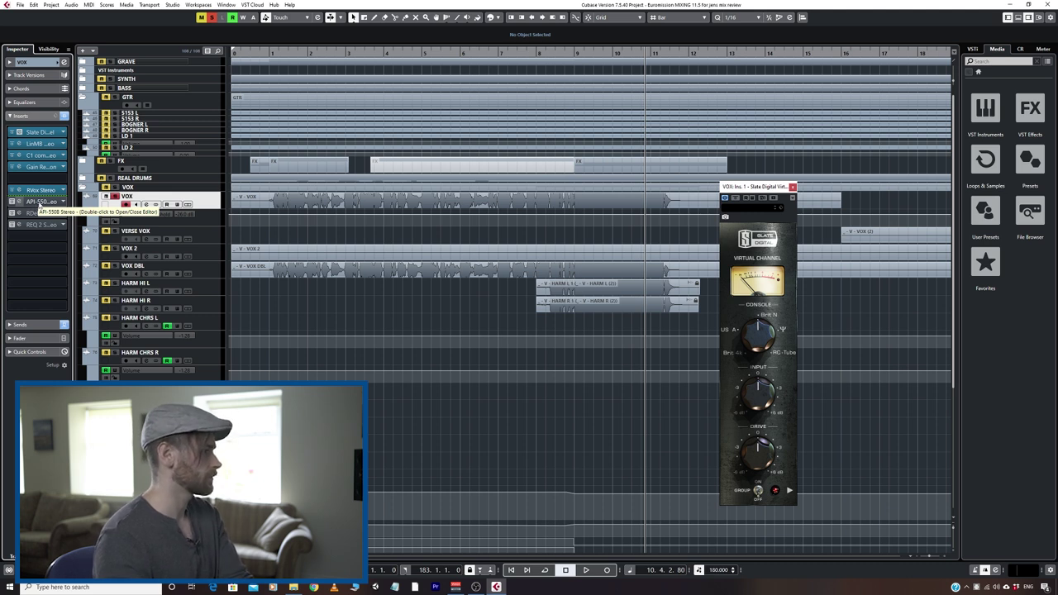
- Open the VOX bus API-550B EQ, take it off bypass, toggle ANALOG mode, and set the playhead near bar 4
double_click(40, 203)
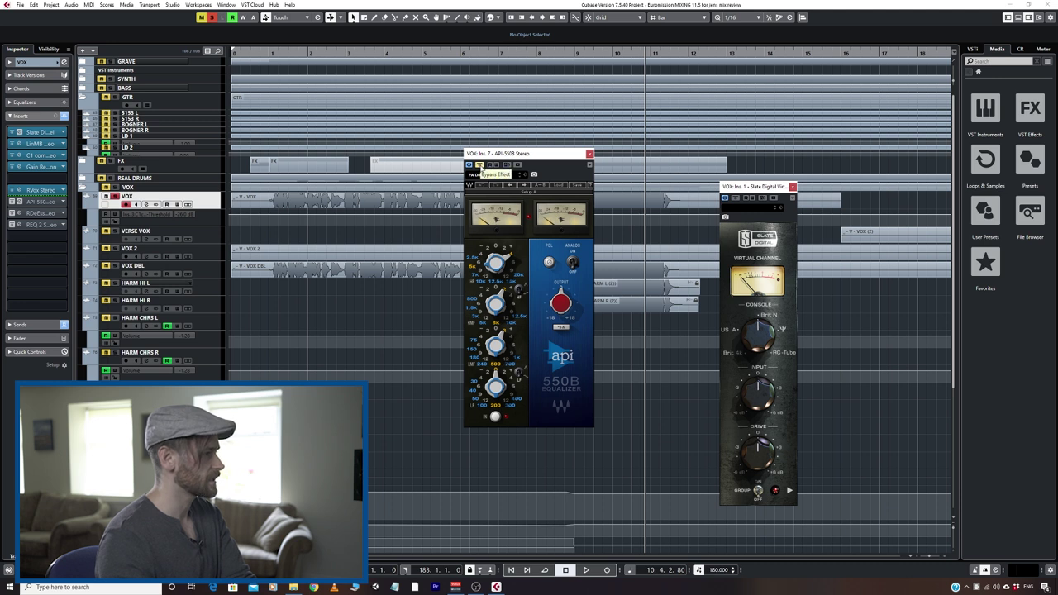
drag(496, 153, 385, 179)
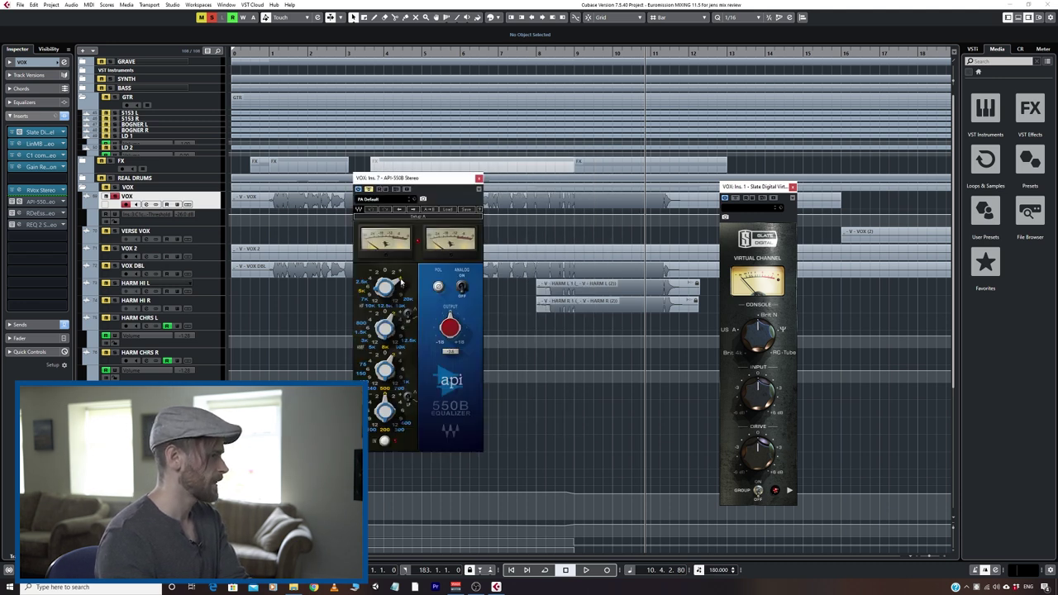
click(369, 189)
click(462, 287)
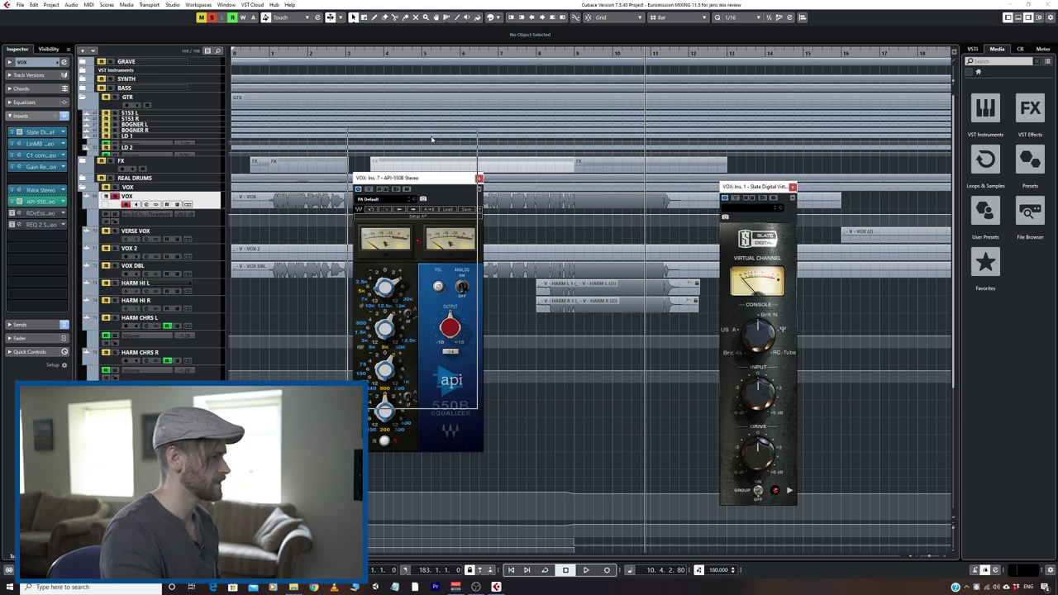
drag(440, 183, 443, 148)
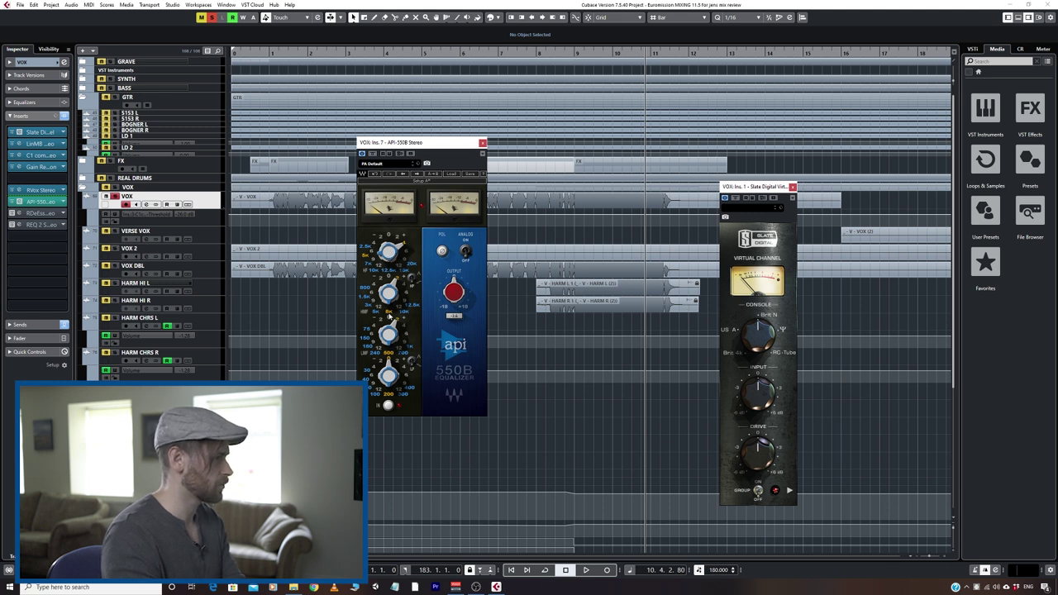
click(386, 53)
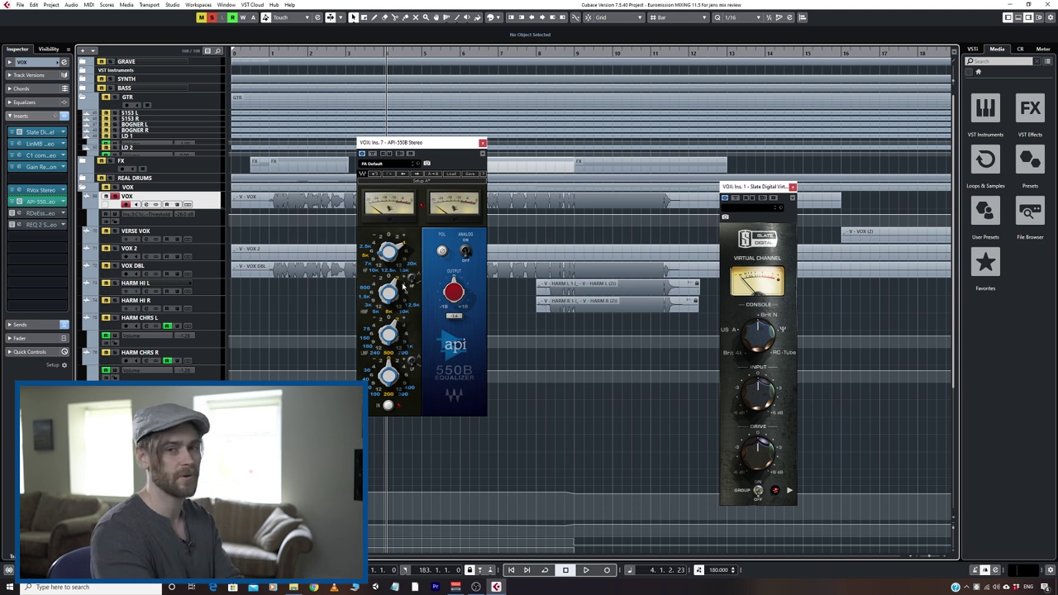
mouse_move(400, 283)
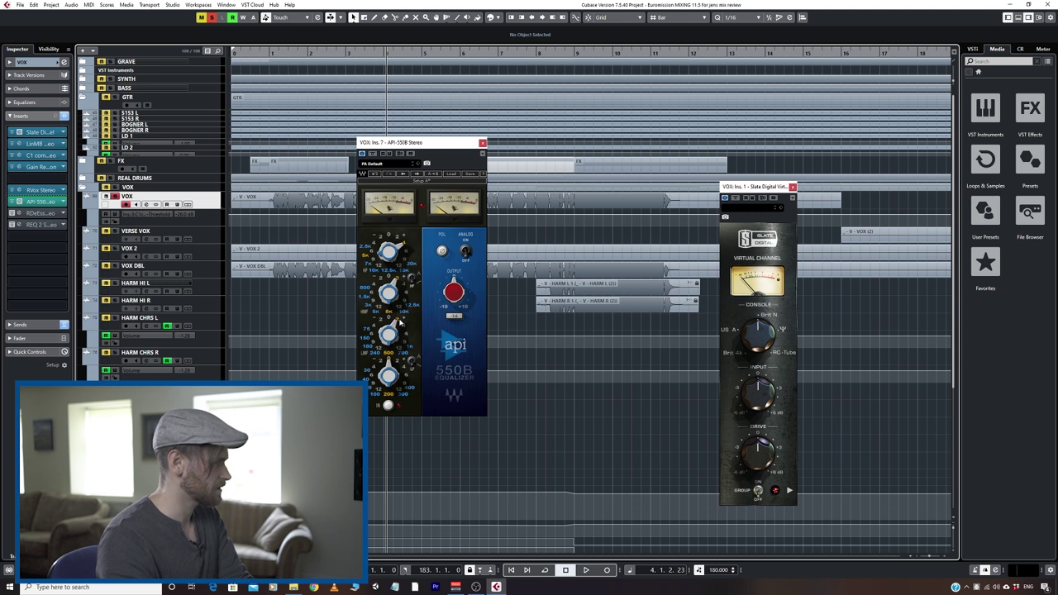
click(33, 143)
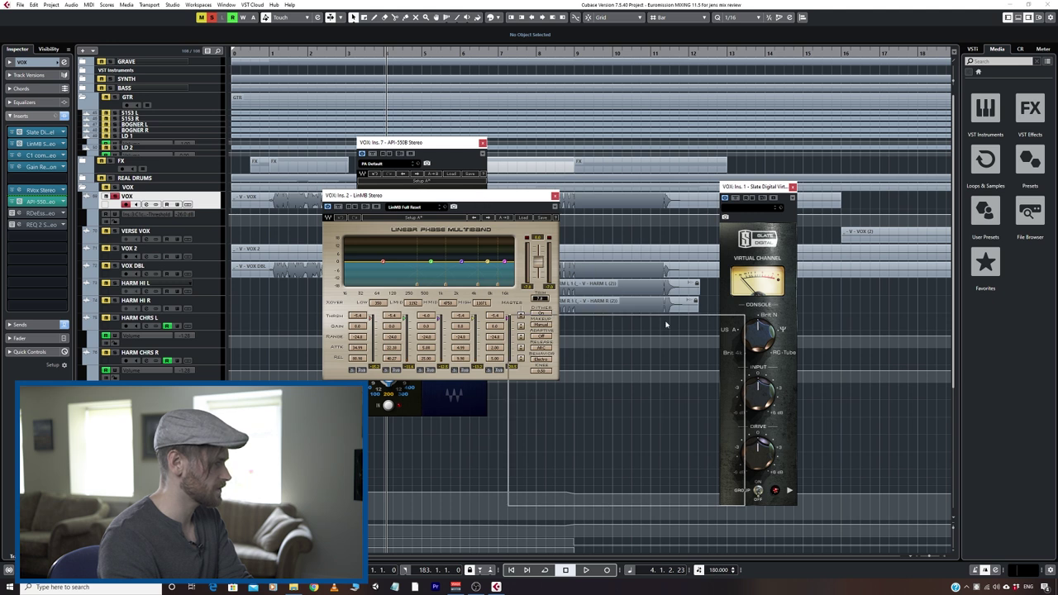
drag(476, 196, 662, 322)
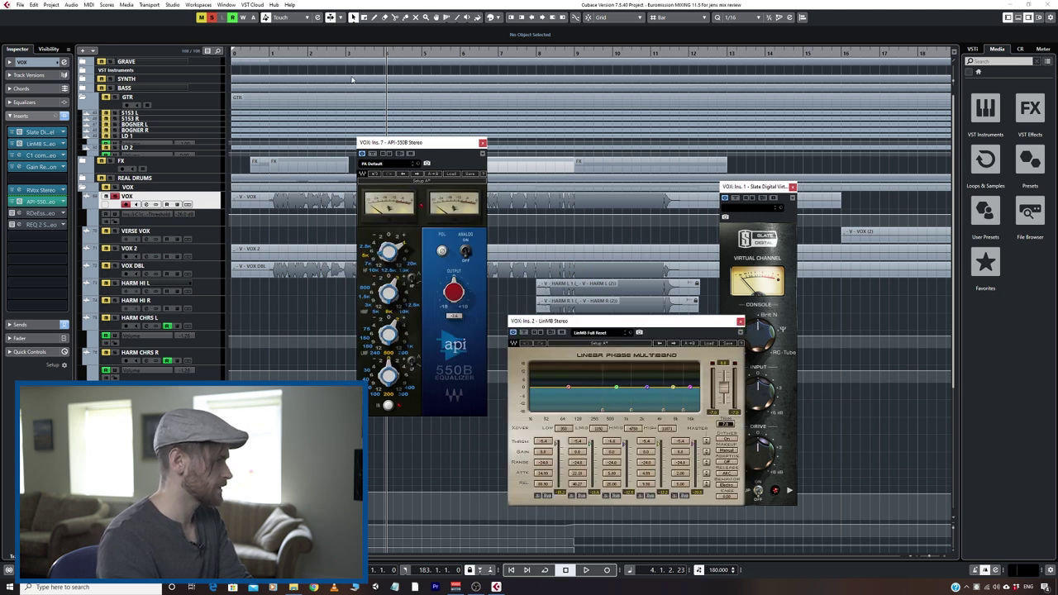
drag(344, 52, 352, 69)
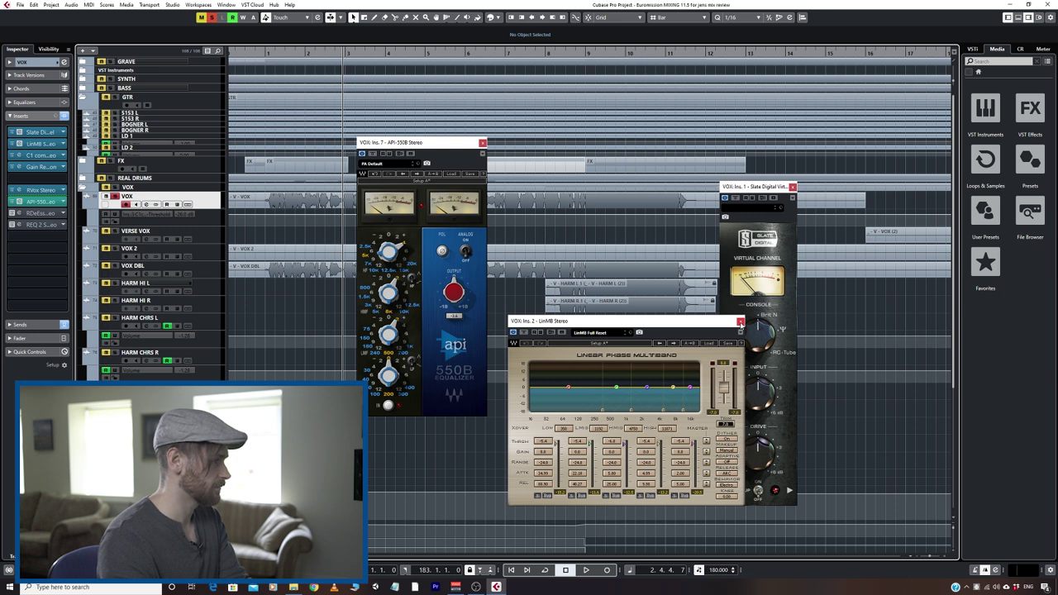
click(740, 322)
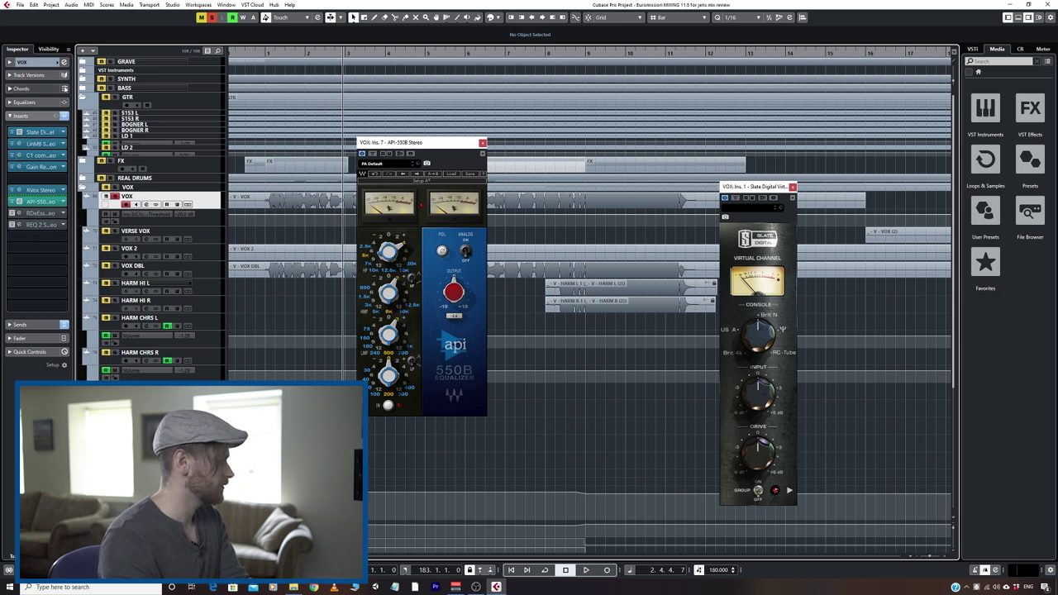
- Show the VOX built-in EQ, open its channel settings beside the plug-ins, and close the API-550B
click(48, 103)
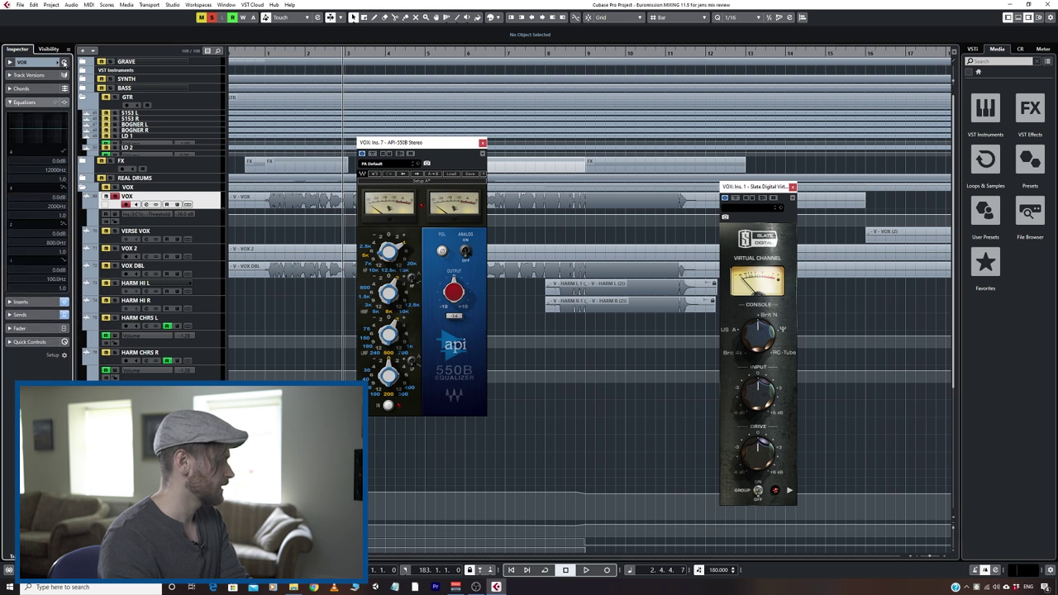
click(64, 62)
drag(566, 275, 703, 179)
drag(631, 261, 650, 247)
click(484, 142)
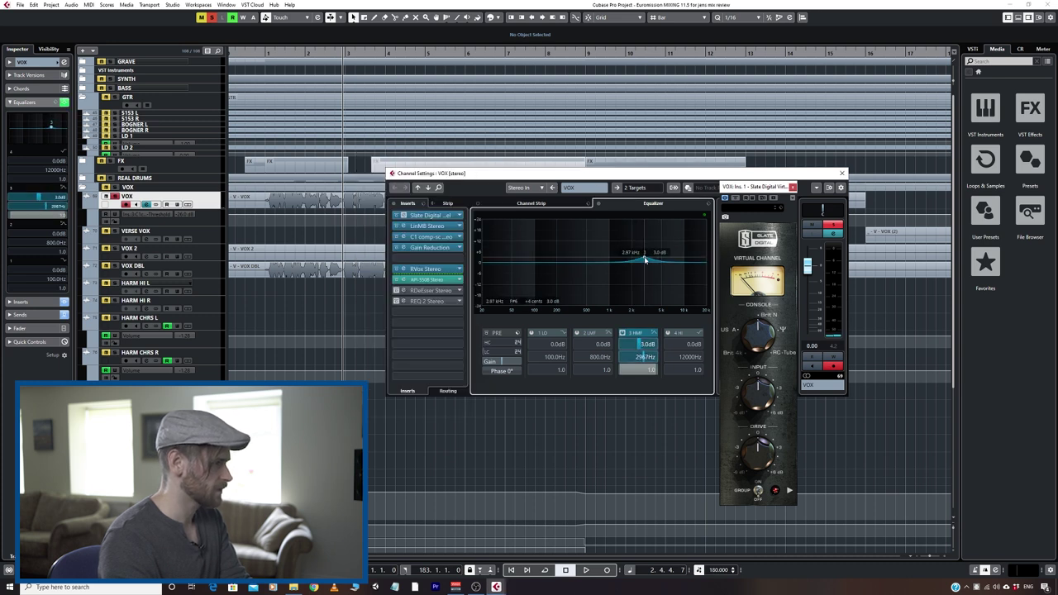
- Demonstrate the EQ bands (cut near 3 kHz, boost near 429 Hz), then switch every band off
drag(646, 260, 669, 242)
click(671, 264)
drag(577, 266, 582, 245)
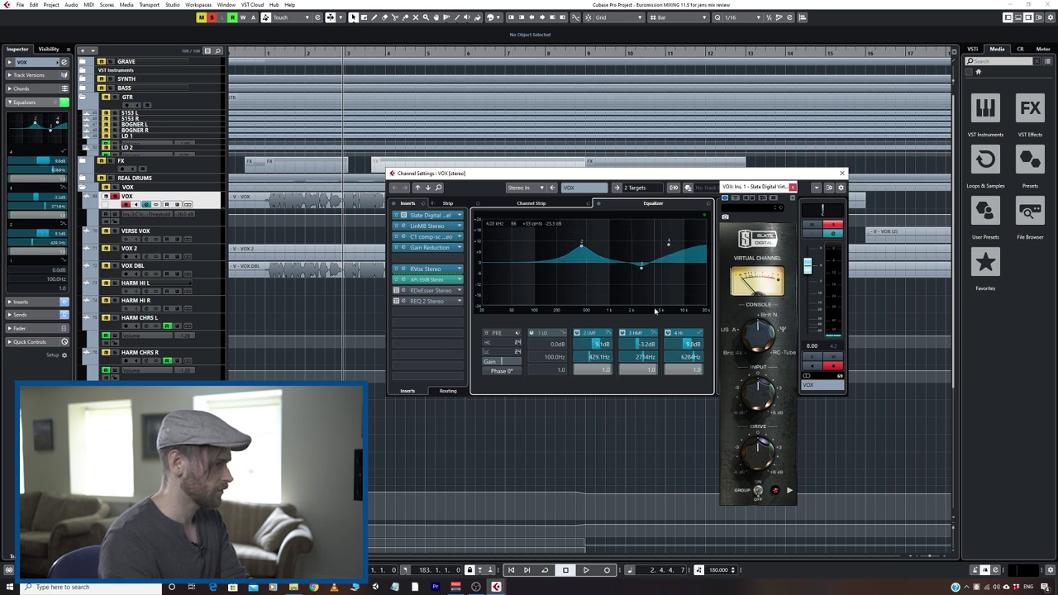
click(622, 332)
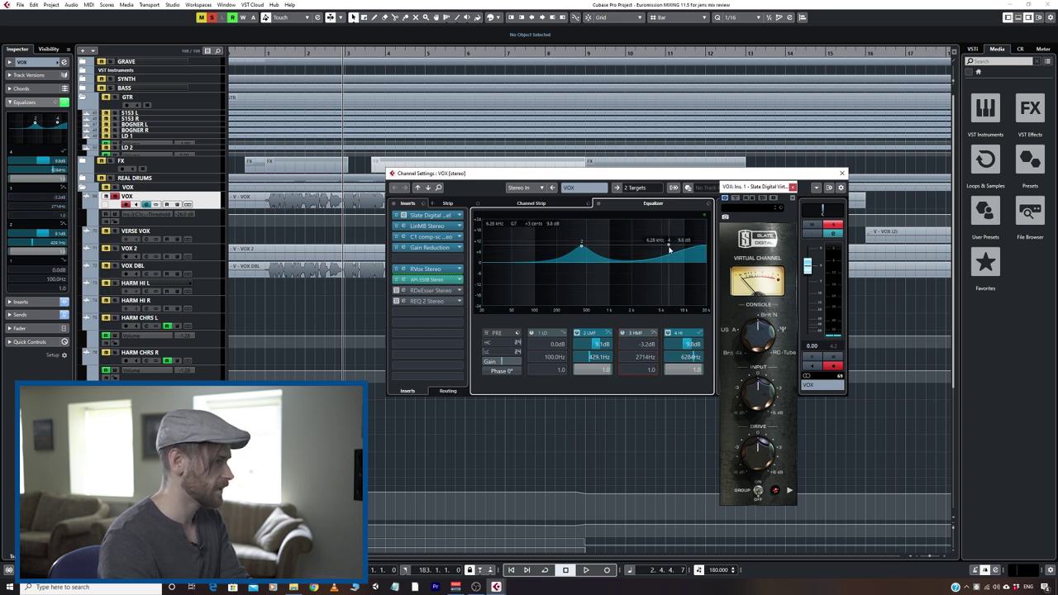
click(577, 332)
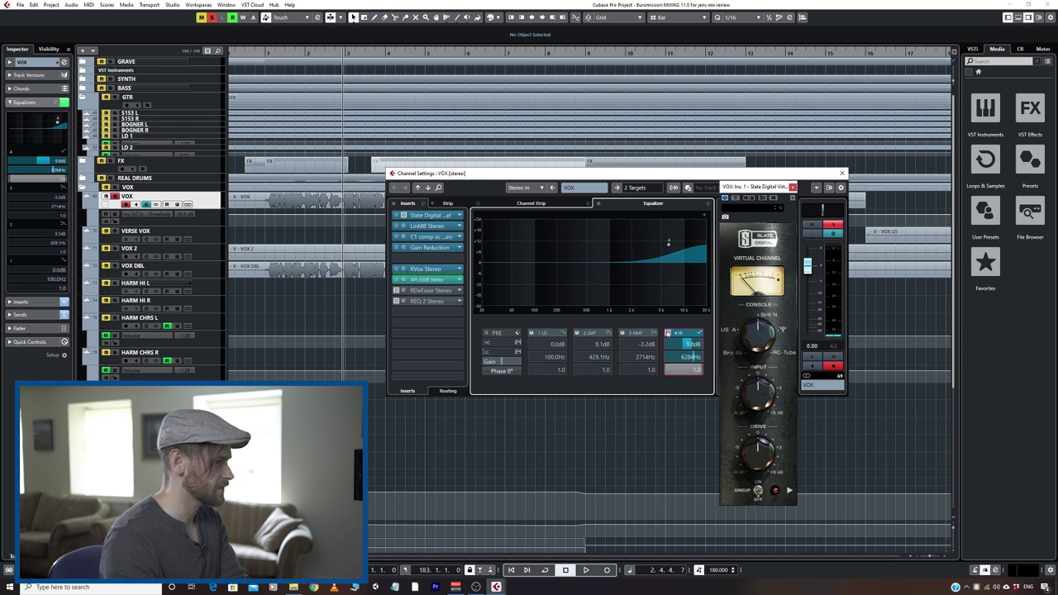
click(669, 333)
drag(633, 267, 641, 279)
click(622, 333)
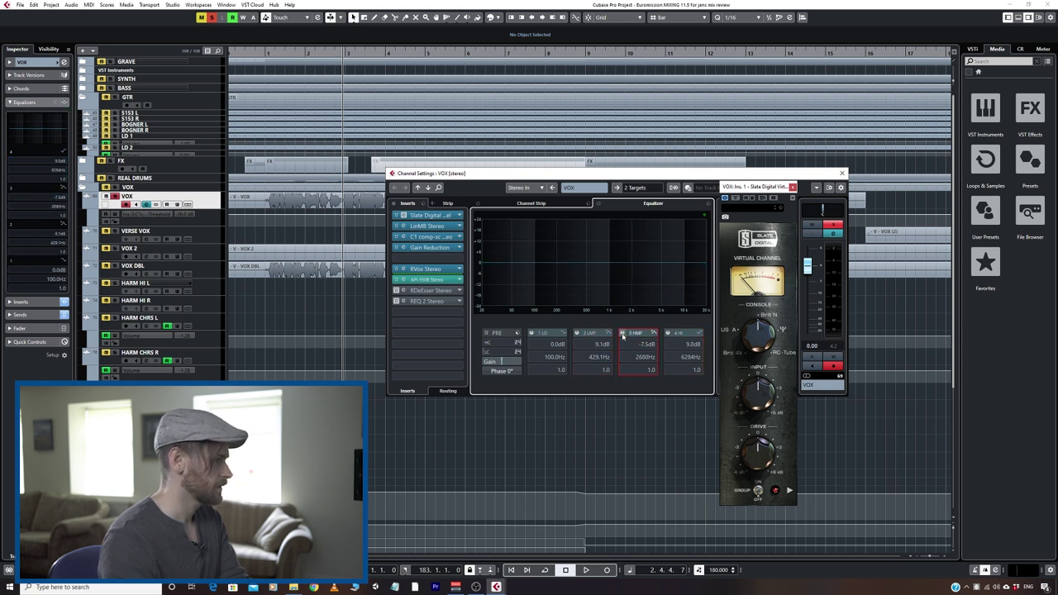
- Open the RDeEsser and play the vocal through it from just before bar 2
click(431, 290)
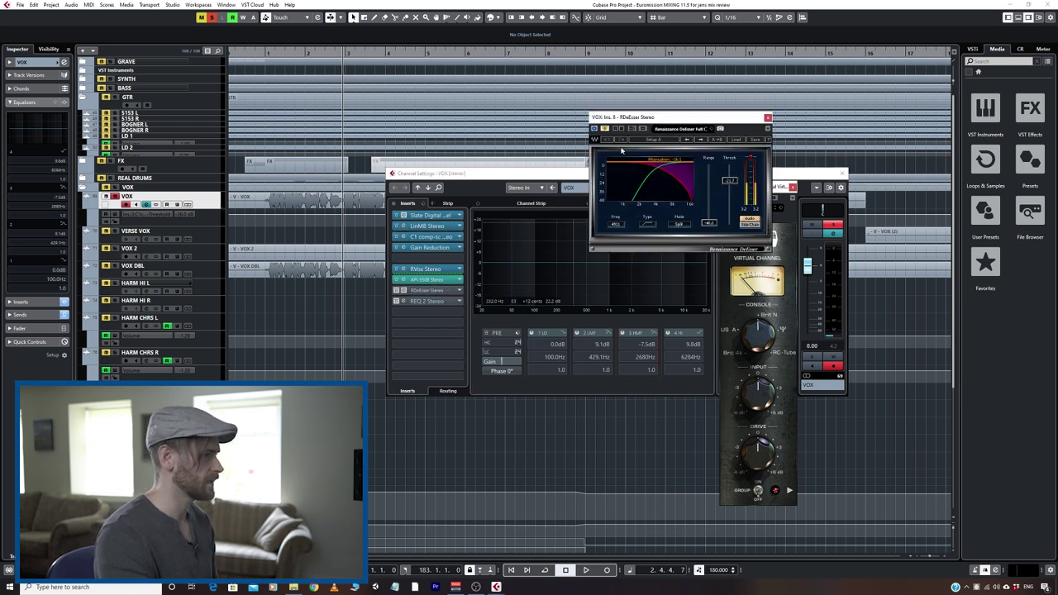
click(296, 51)
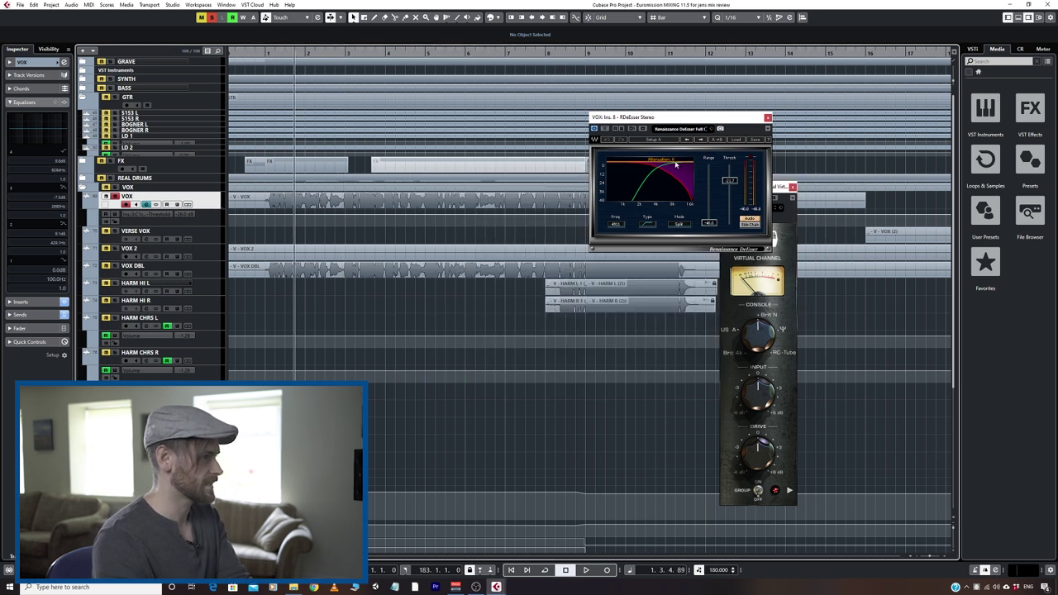
click(267, 52)
key(space)
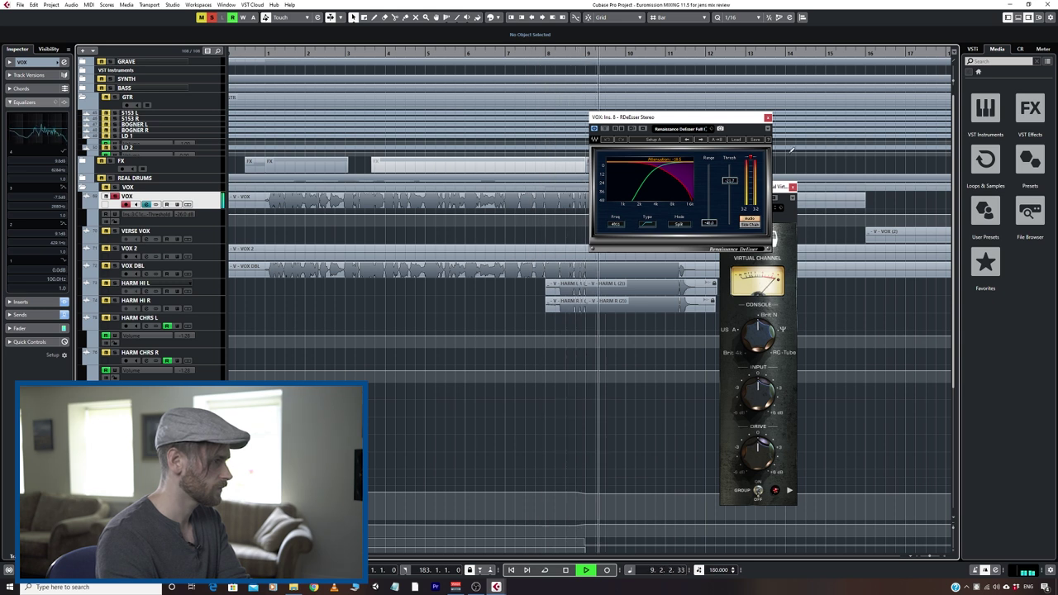
key(space)
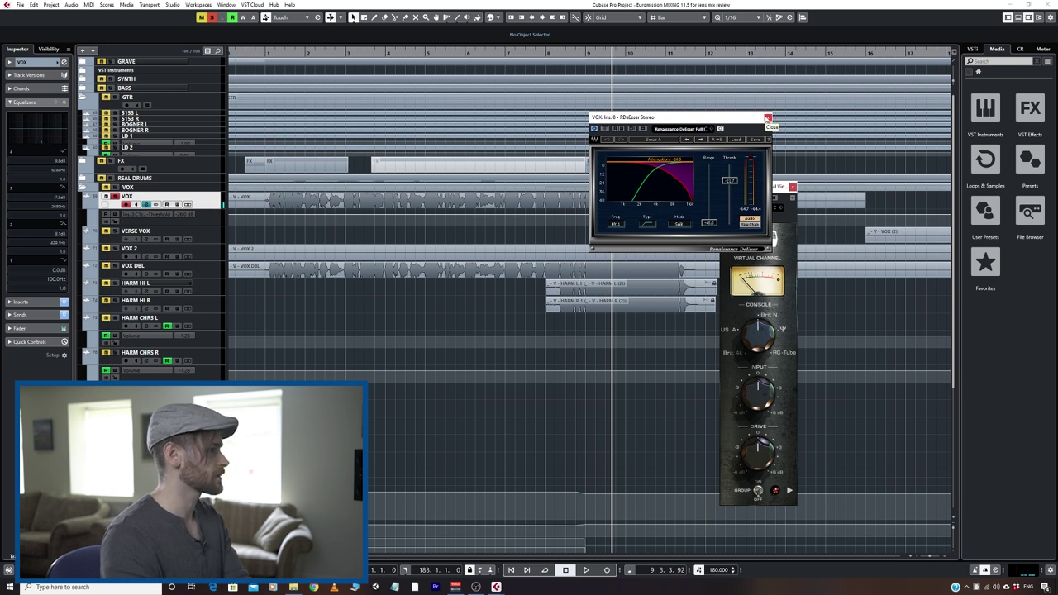
- Close the RDeEsser, return the playhead near bar 1, and zoom out to show bars 0–36
click(768, 119)
click(280, 51)
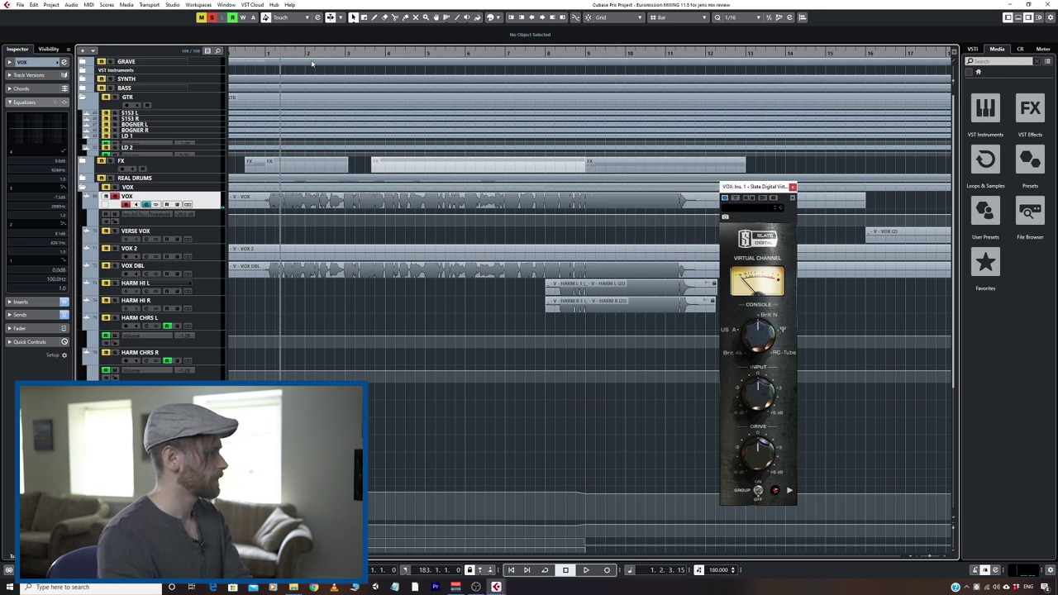
key(g)
key(g)
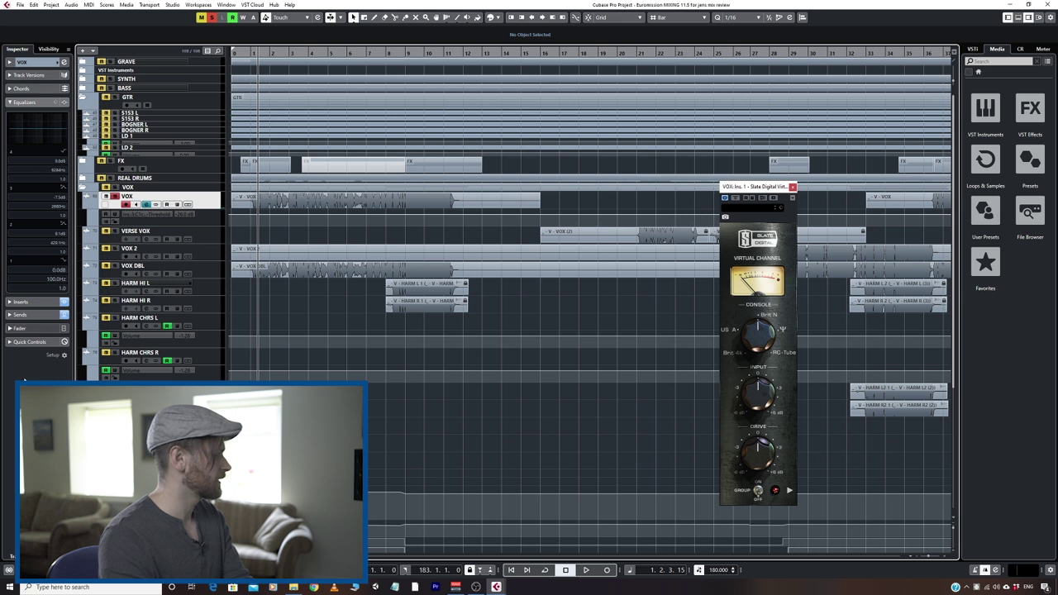
- Briefly open and close the REQ 2 insert, then expand the VOX Sends to reveal the VOX VERB send
click(38, 302)
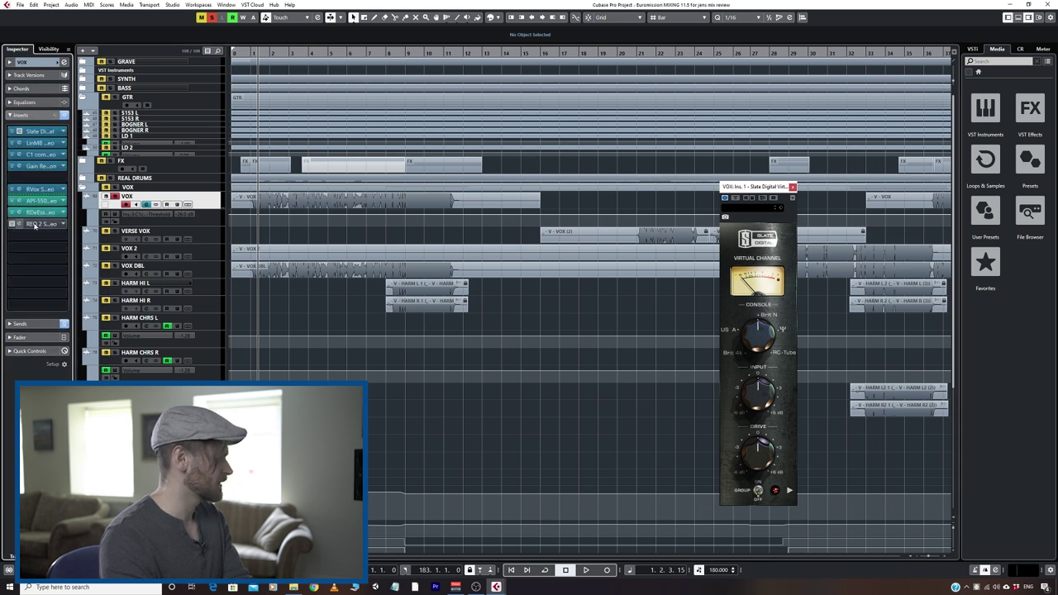
click(31, 224)
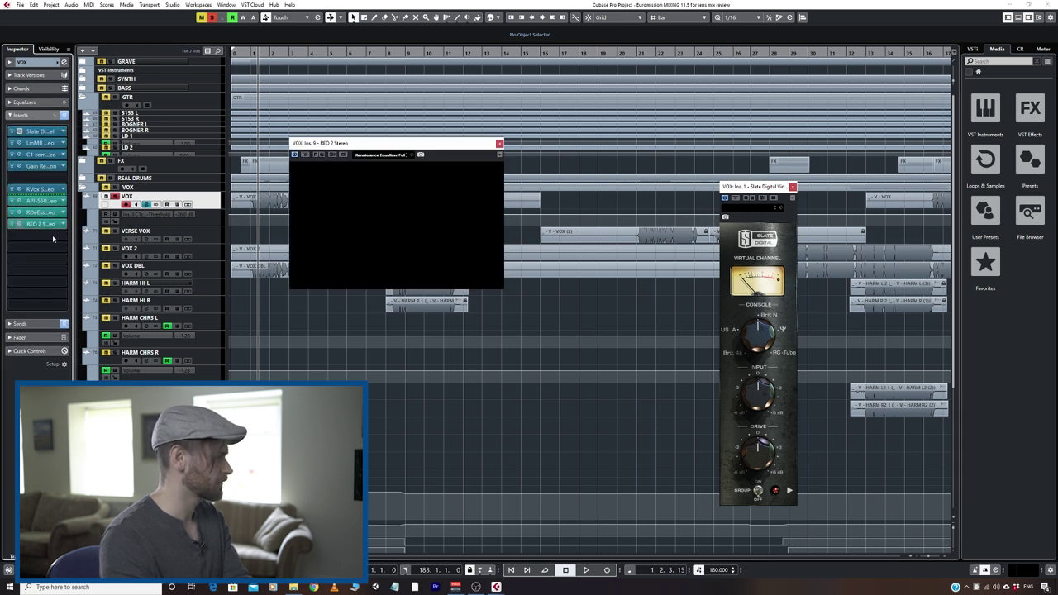
click(499, 144)
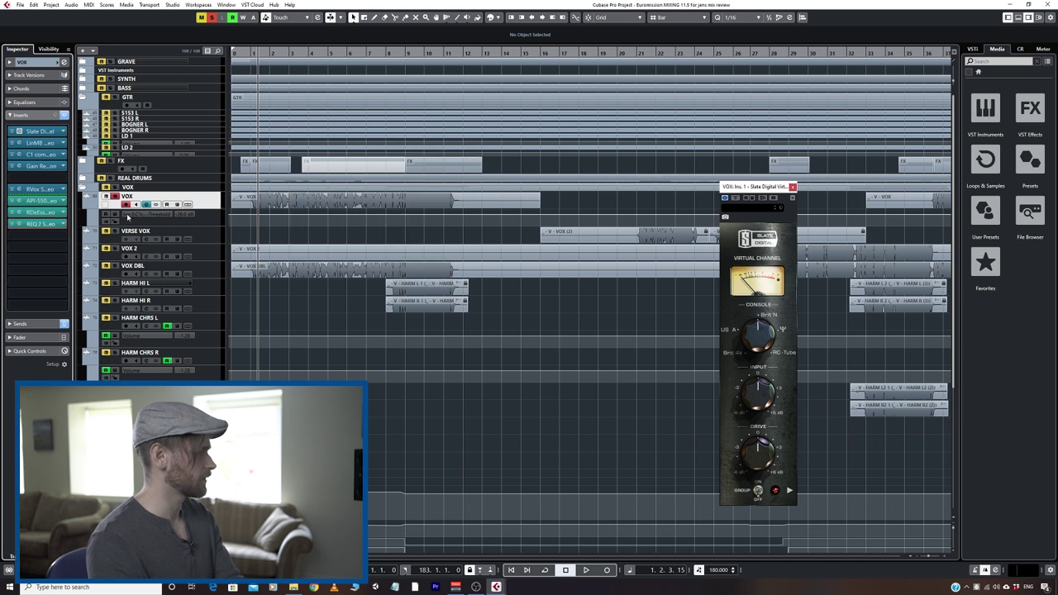
click(29, 325)
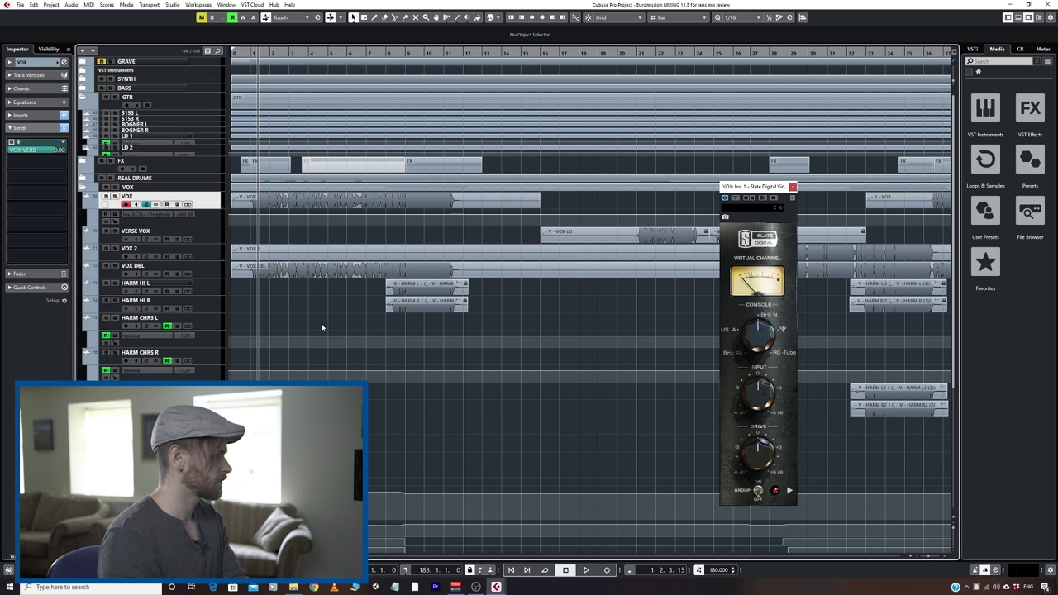
- Expand the VOX Inserts, then open the FX Channels folder and select the VOX VERB channel
scroll(333, 311, down, 5)
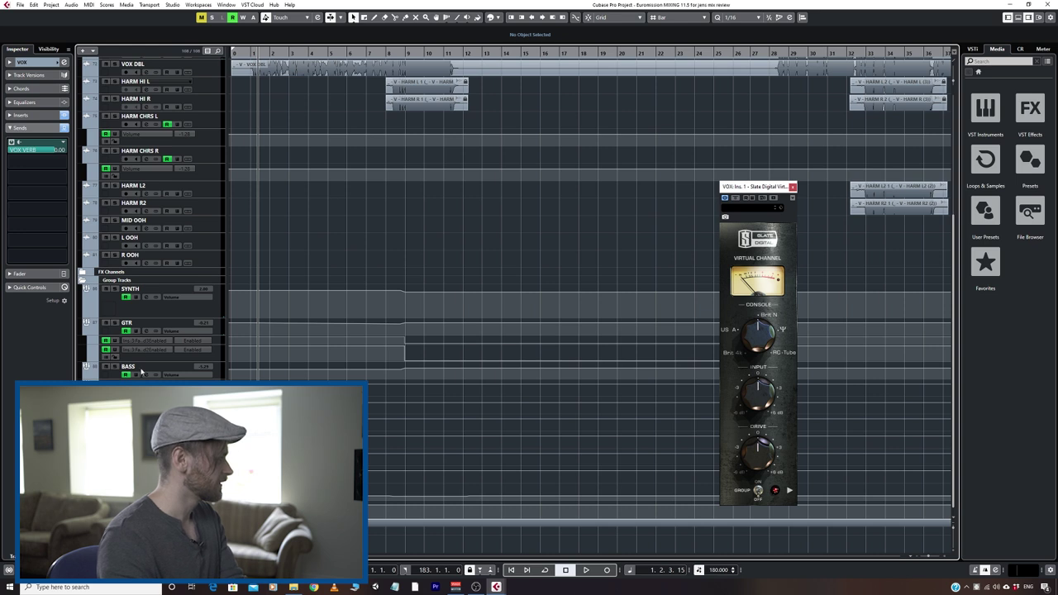
scroll(332, 238, up, 5)
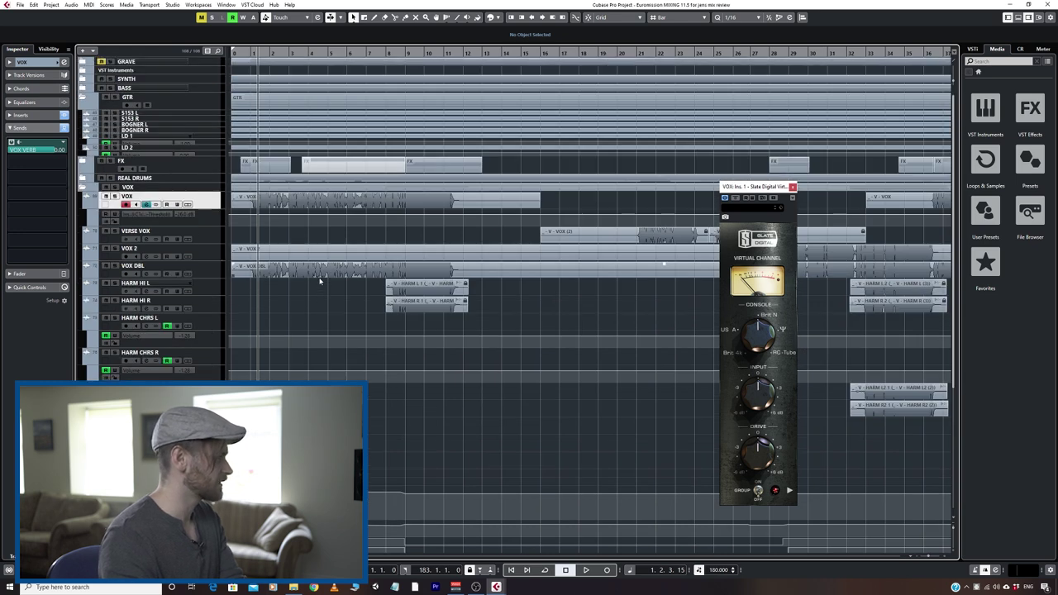
click(31, 114)
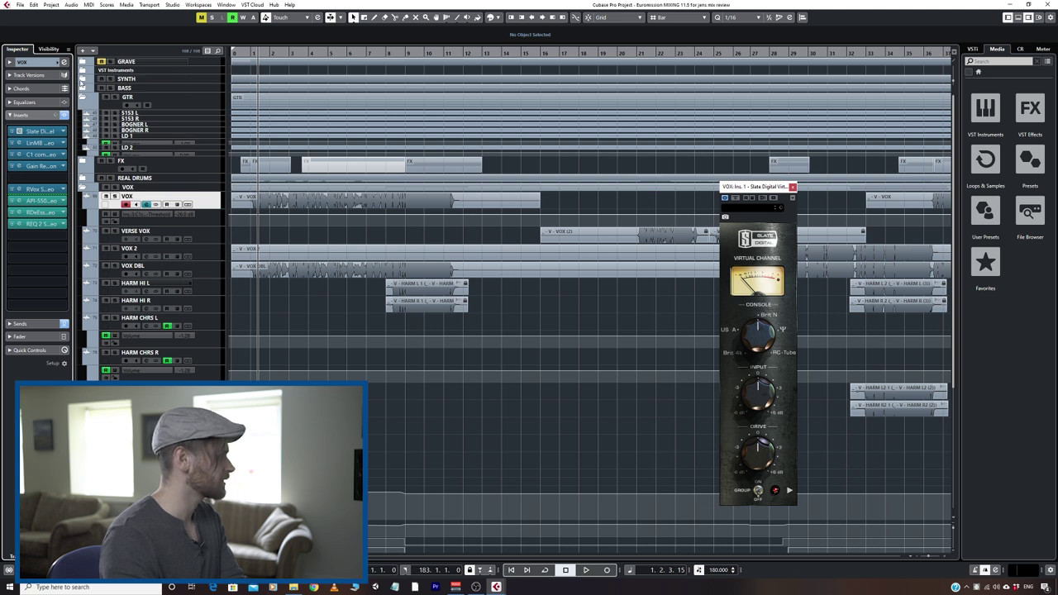
scroll(327, 335, down, 5)
click(82, 272)
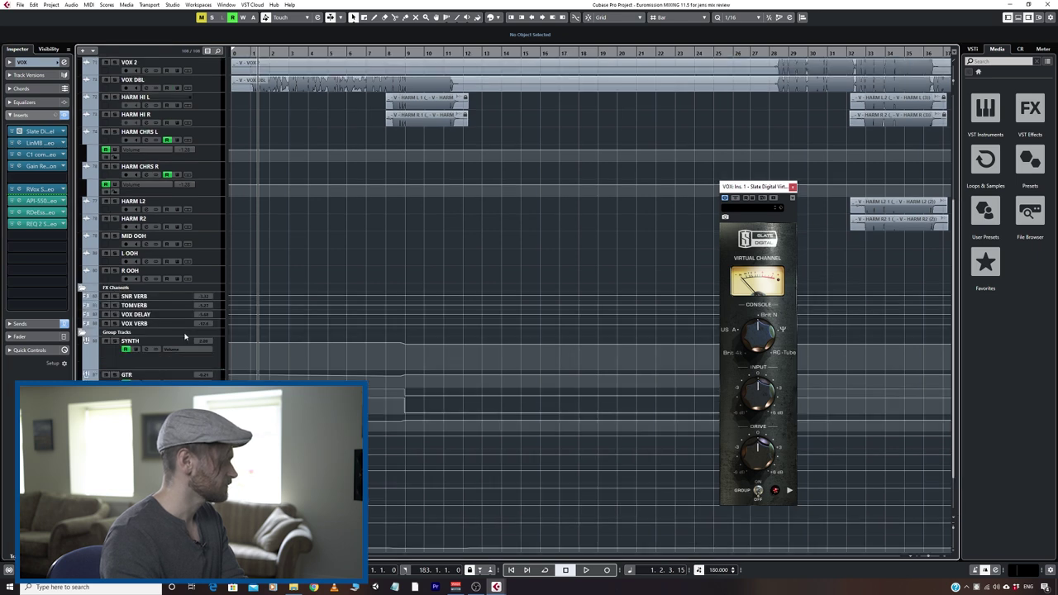
click(142, 323)
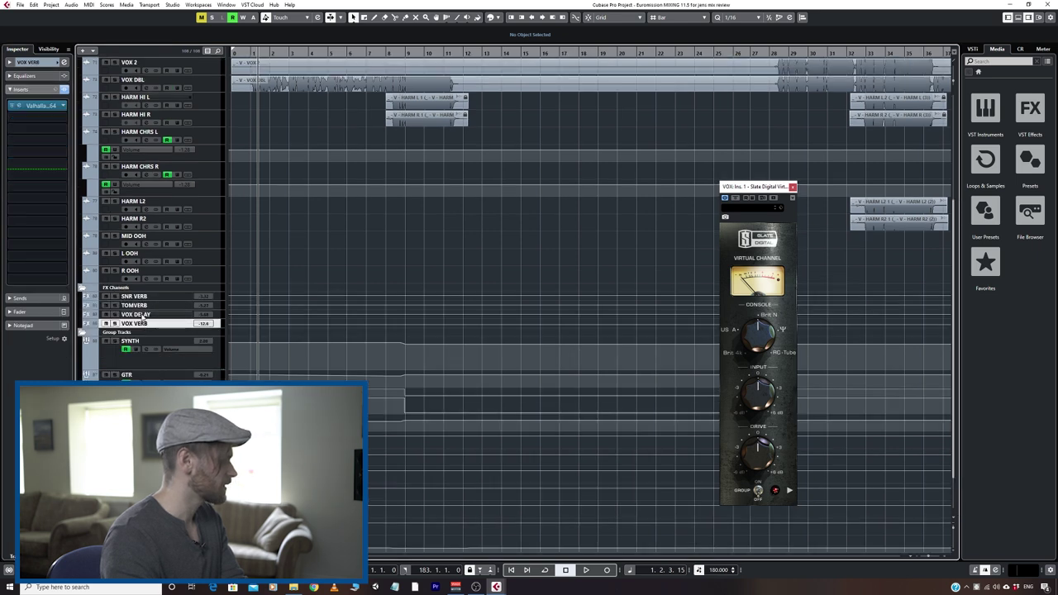
- Select VOX VERB and open its ValhallaVintageVerb Rich Chamber reverb, moving the window aside
click(142, 315)
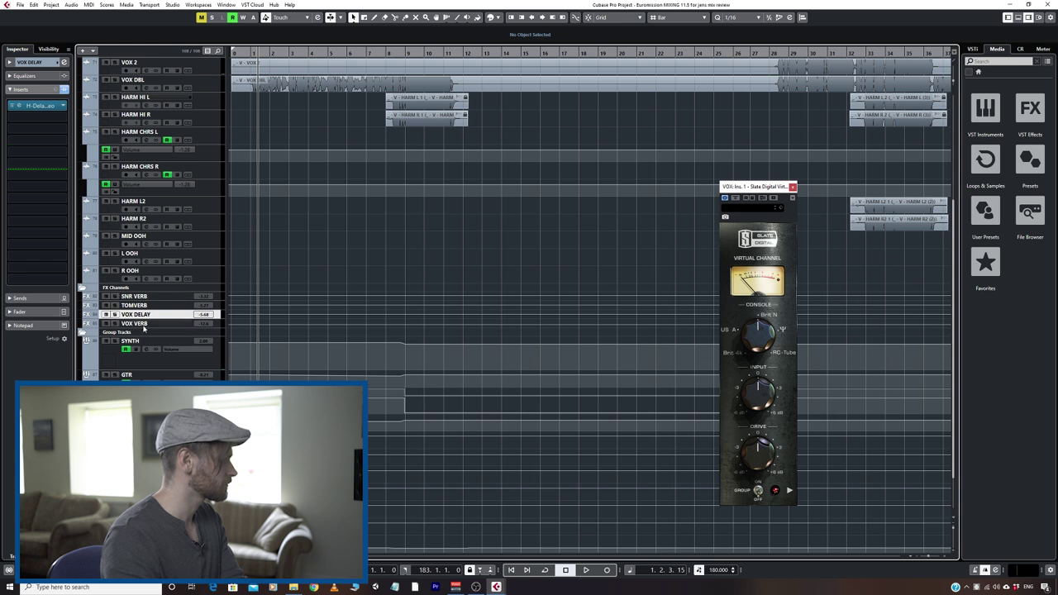
click(140, 323)
click(42, 105)
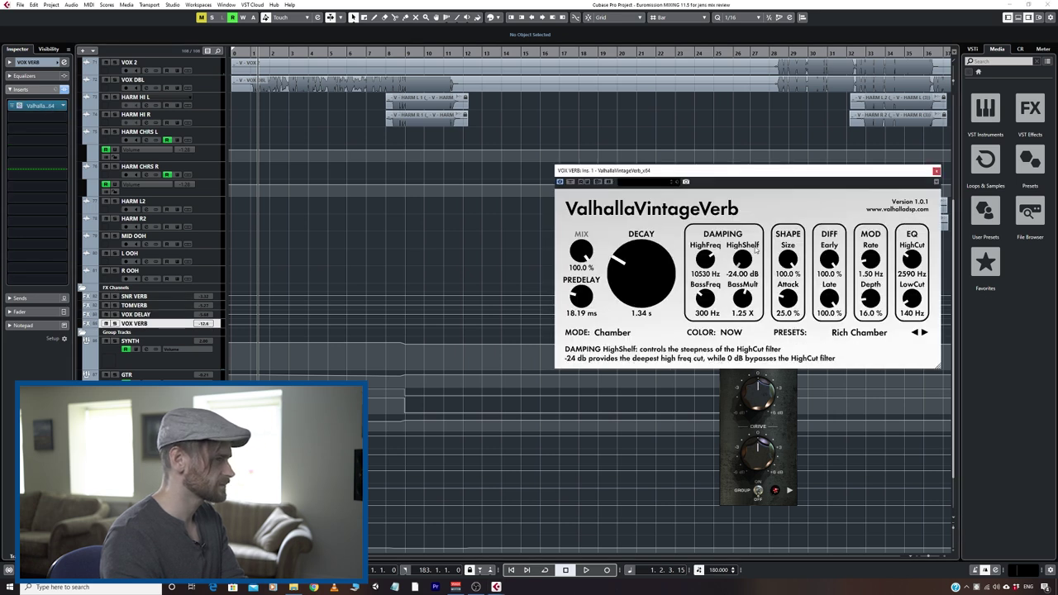
drag(747, 166, 651, 195)
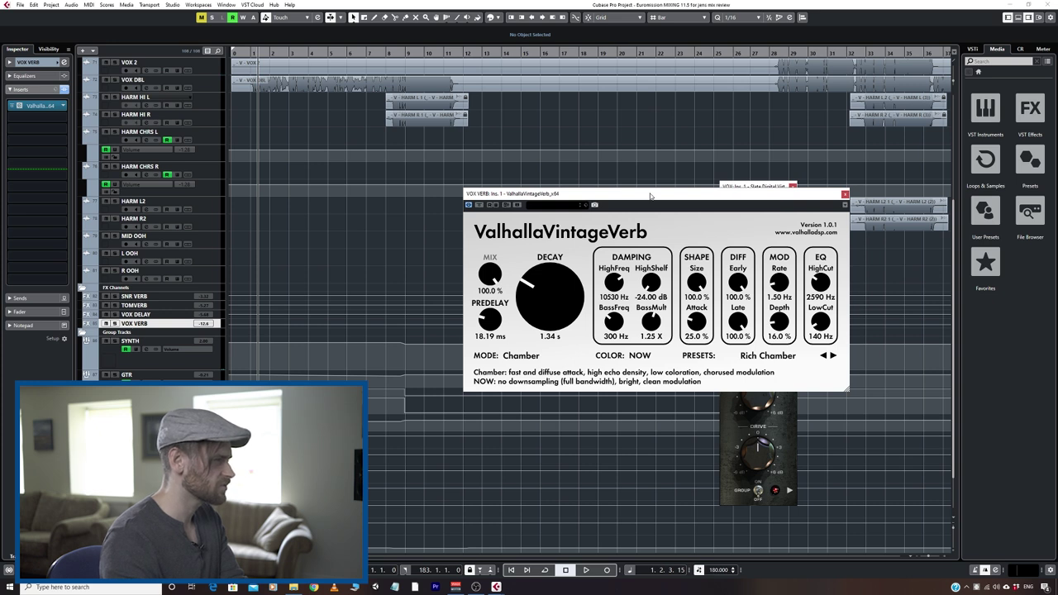
- Play with VOX VERB soloed while adjusting its level, then stop and close the reverb window
key(space)
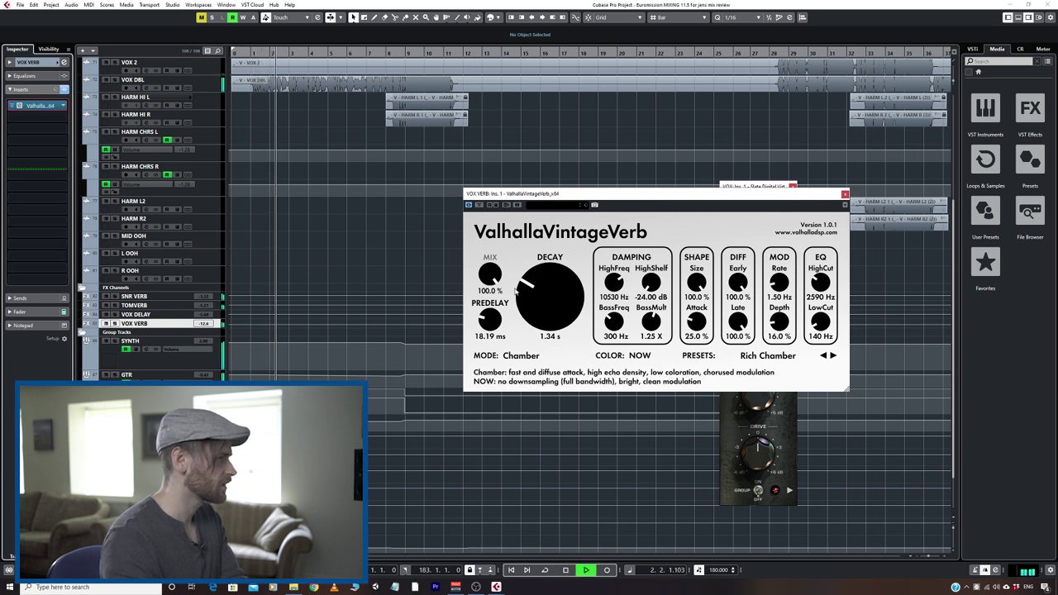
click(115, 323)
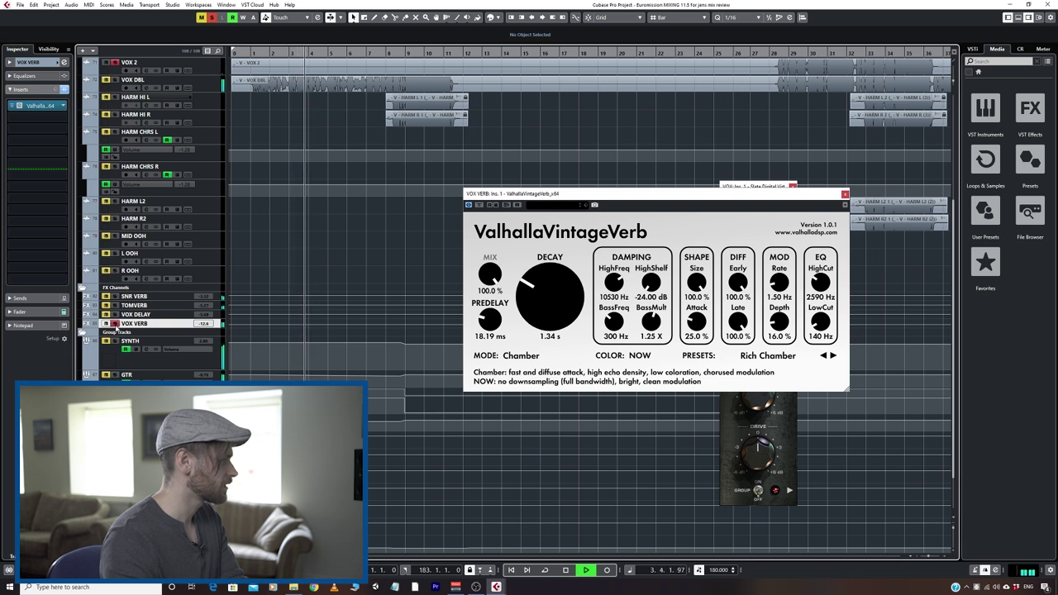
click(33, 63)
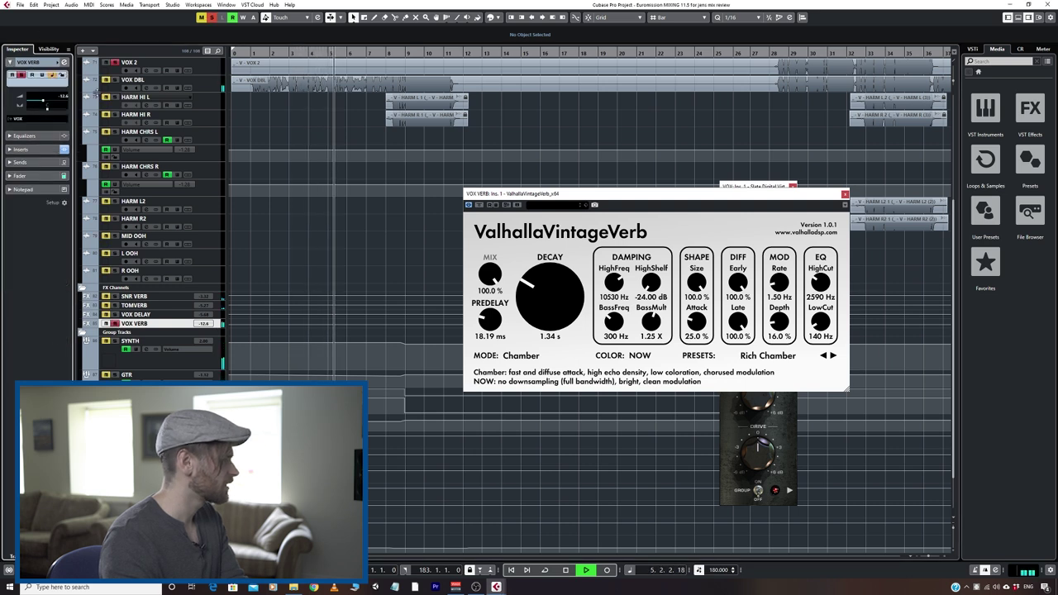
scroll(71, 96, up, 3)
scroll(73, 93, up, 10)
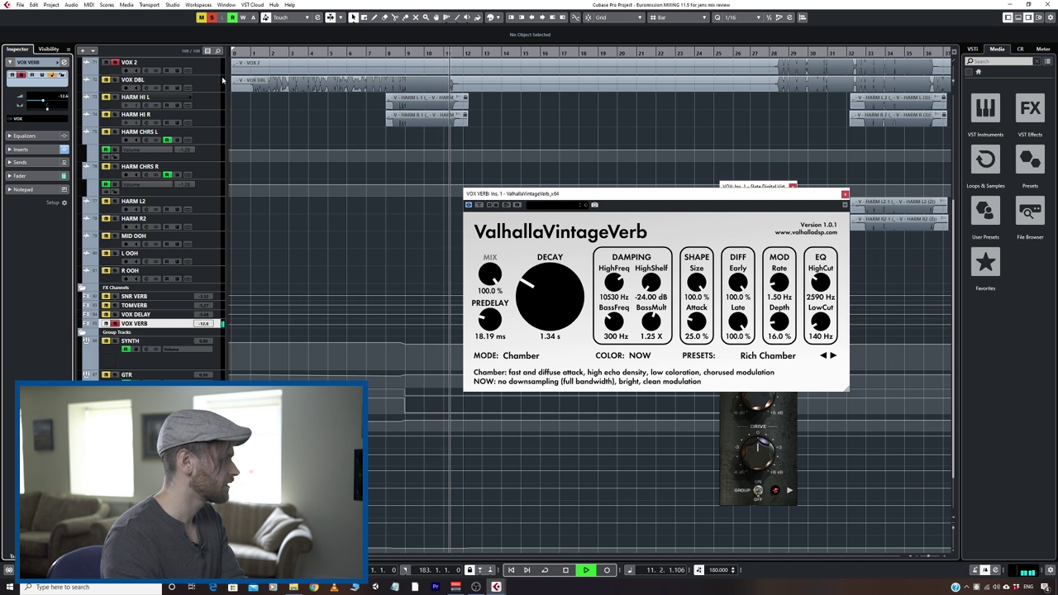
key(space)
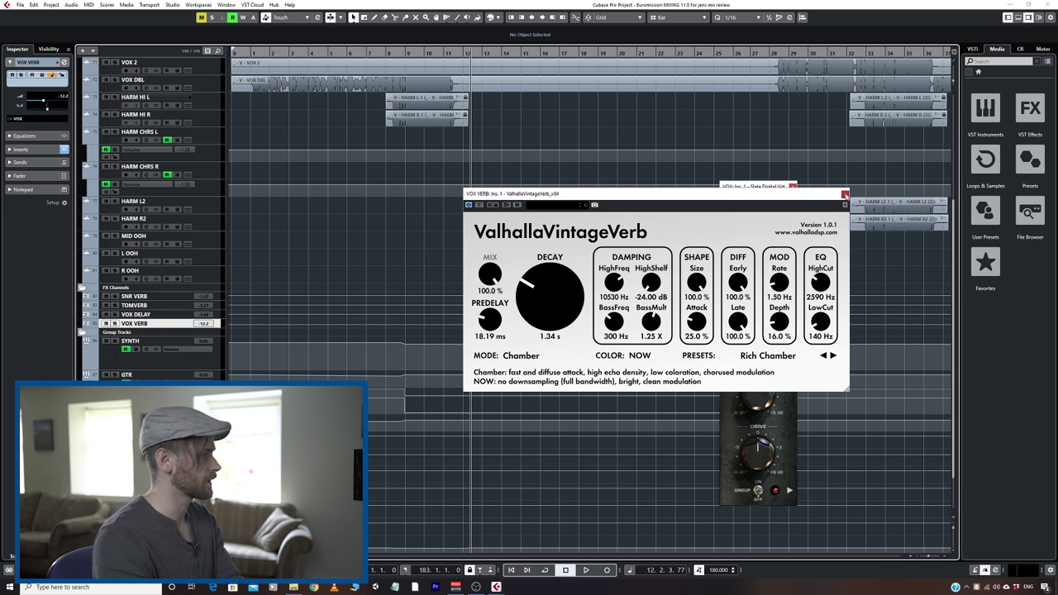
click(845, 194)
- Select the VOX DBL track at bar 2 and open its LinMB, C1 and RVox insert windows
click(153, 316)
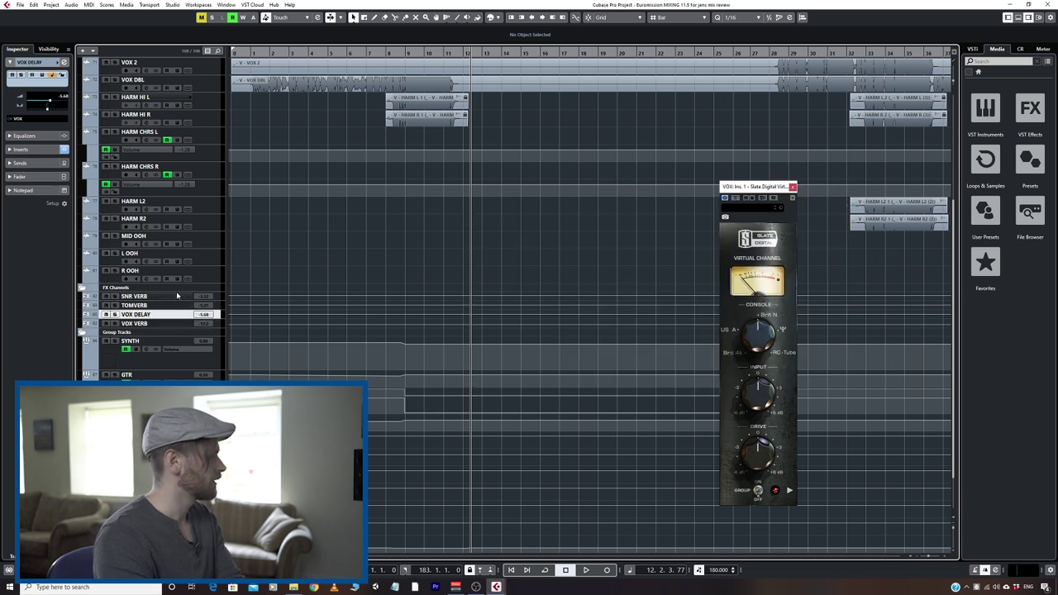
scroll(392, 302, up, 5)
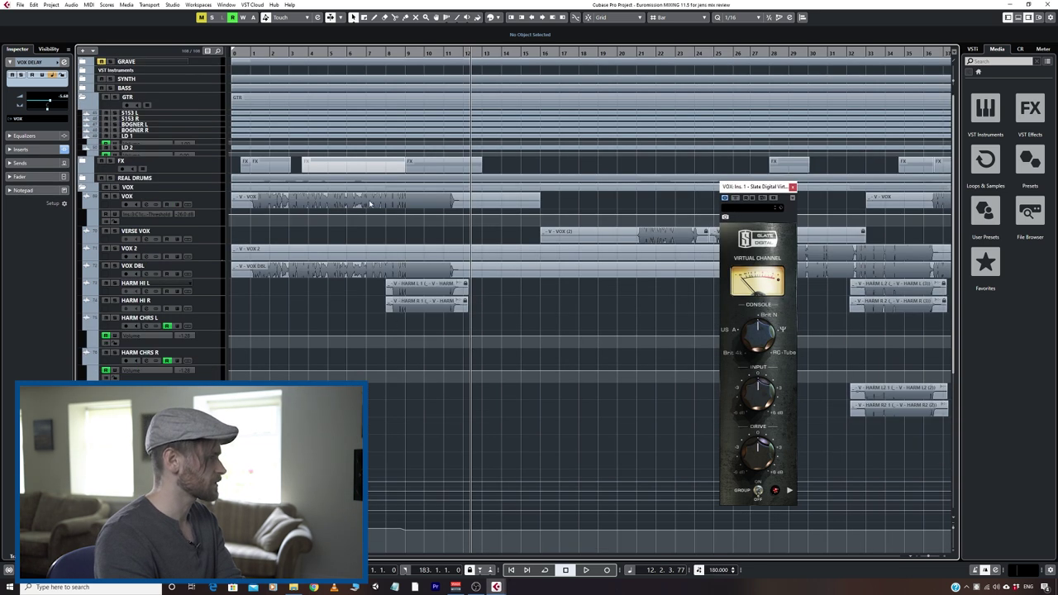
click(280, 56)
click(210, 271)
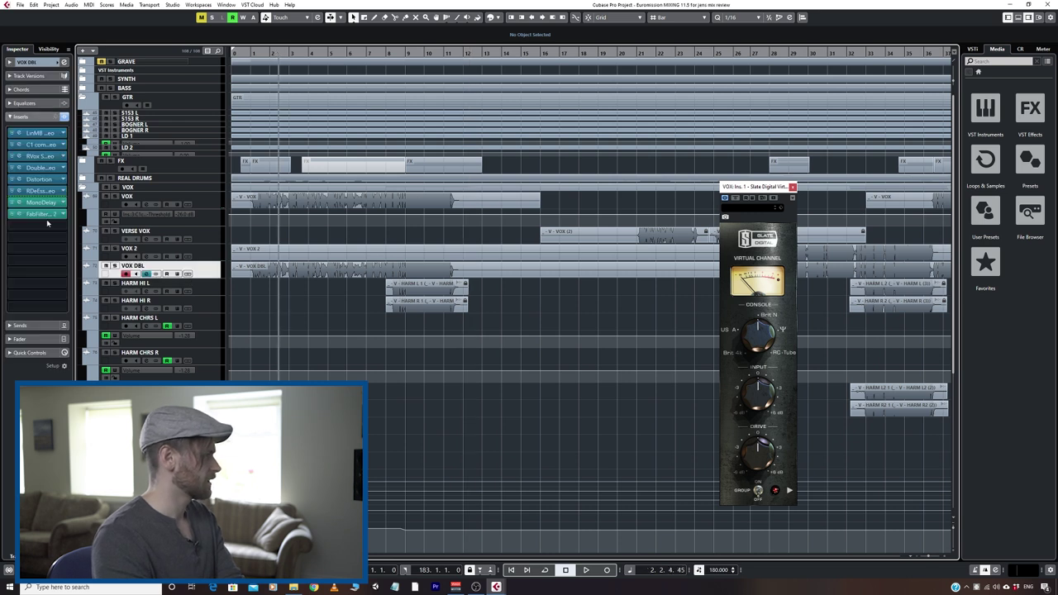
click(40, 132)
click(42, 145)
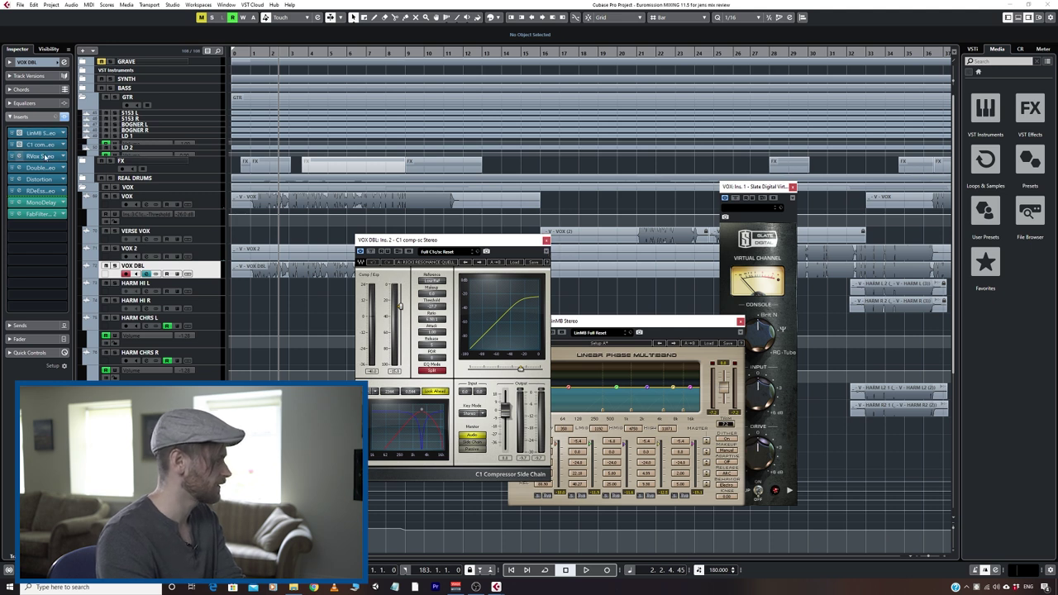
double_click(42, 157)
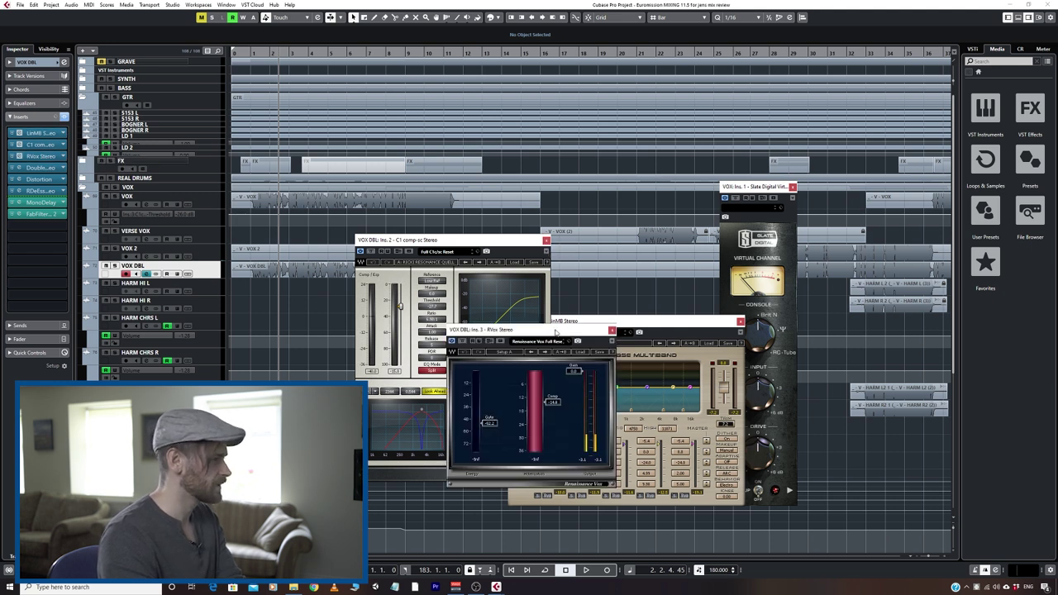
drag(553, 330, 429, 232)
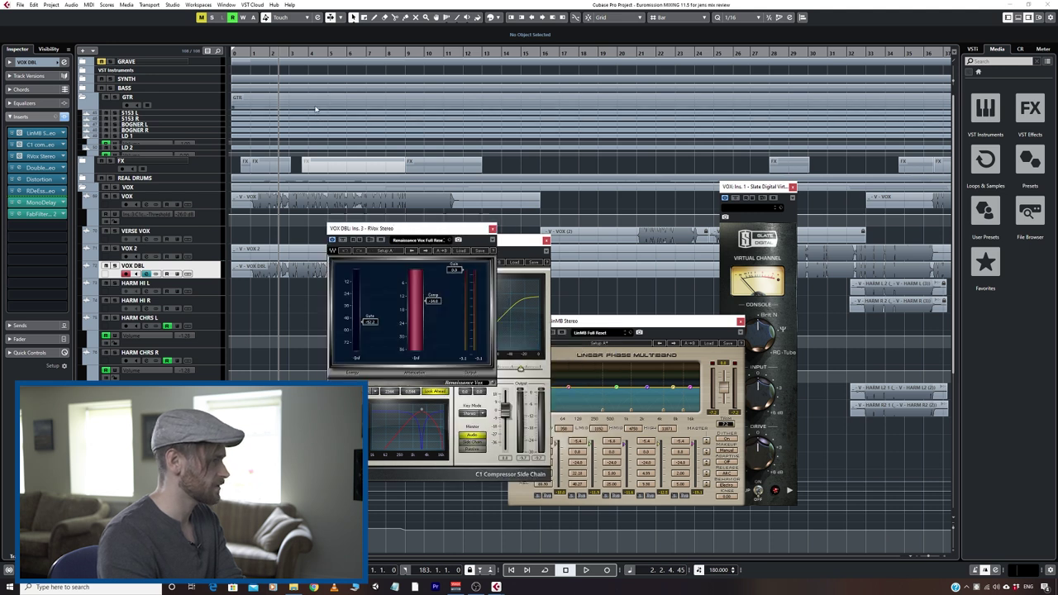
- Play VOX DBL soloed, bypass its inserts, then re-enable LinMB, C1 and RVox and stop
key(space)
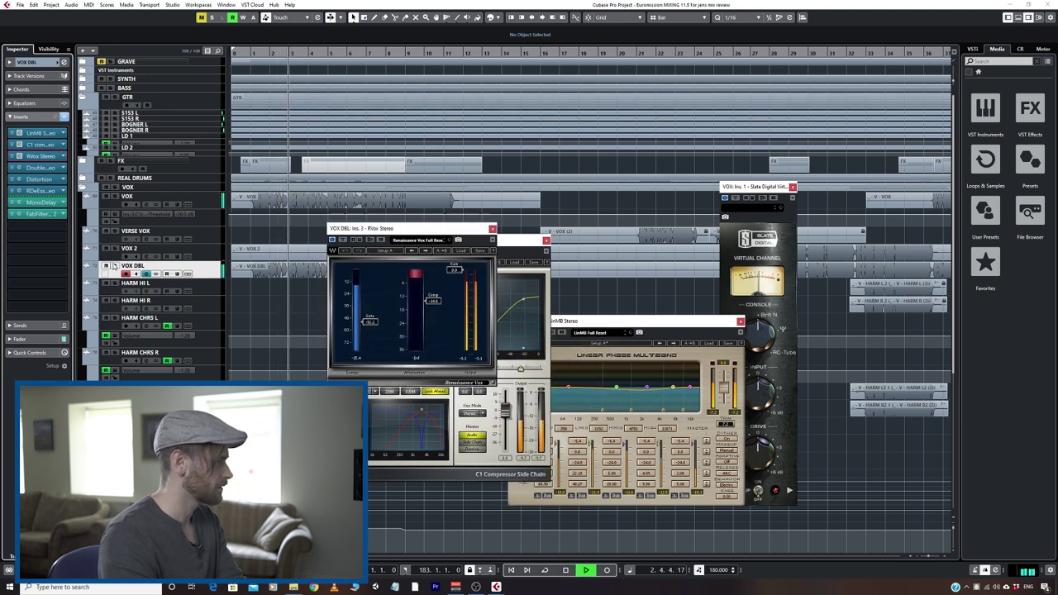
click(114, 267)
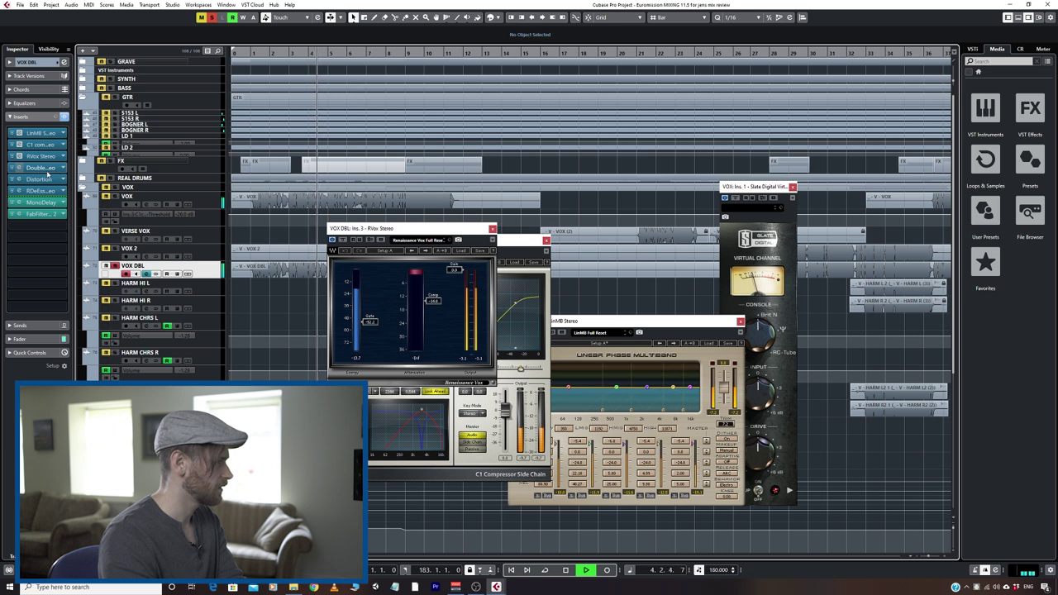
click(65, 116)
key(space)
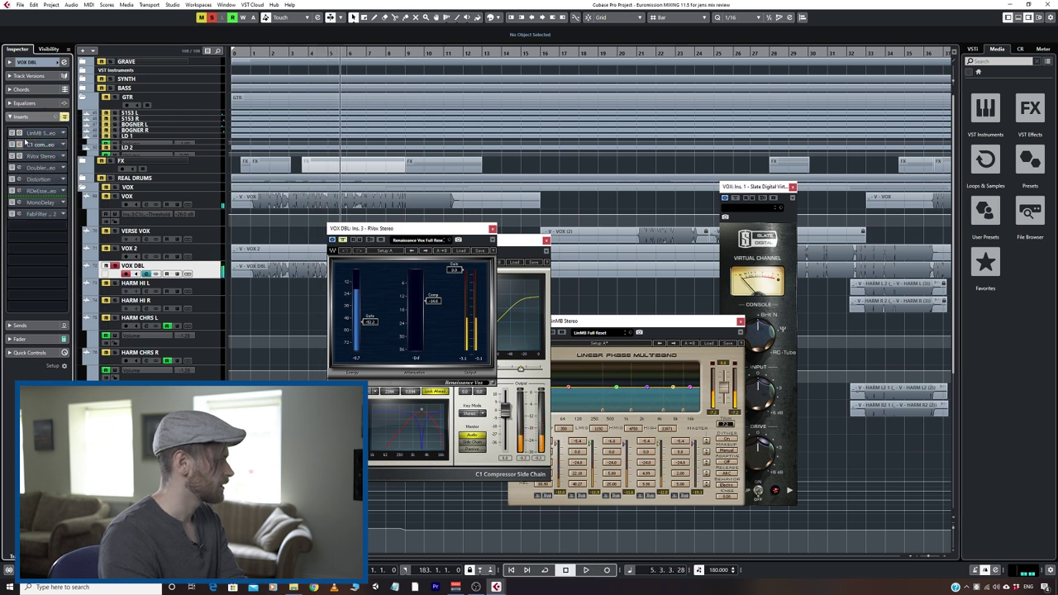
click(11, 133)
click(10, 145)
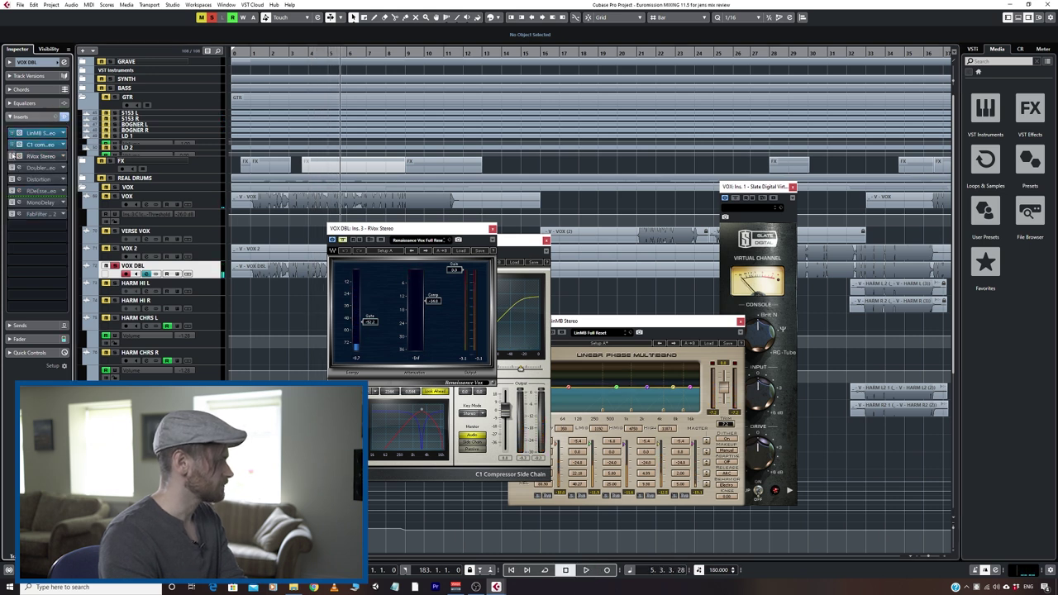
click(11, 155)
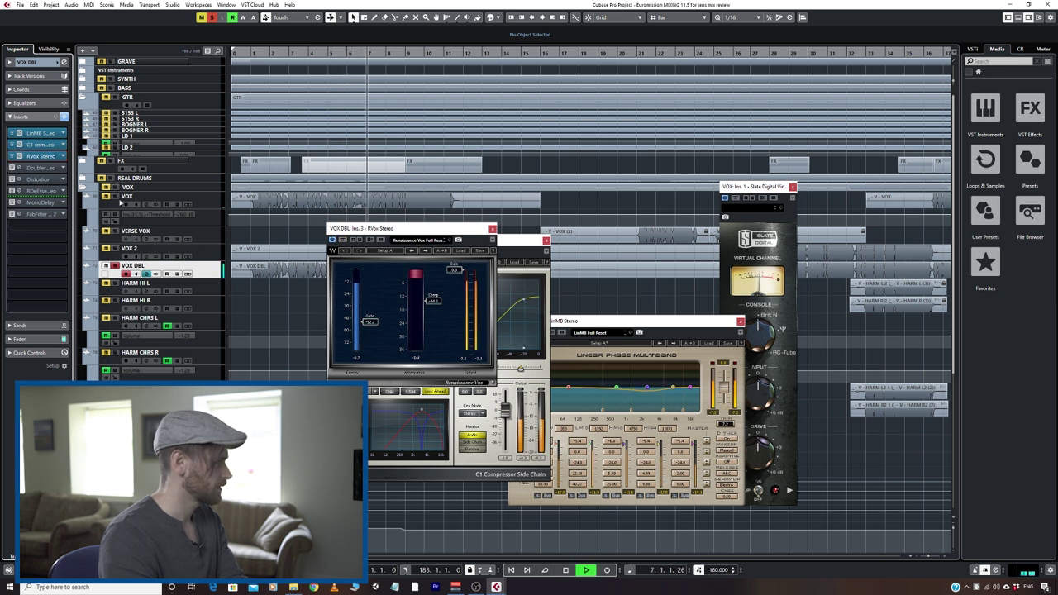
key(space)
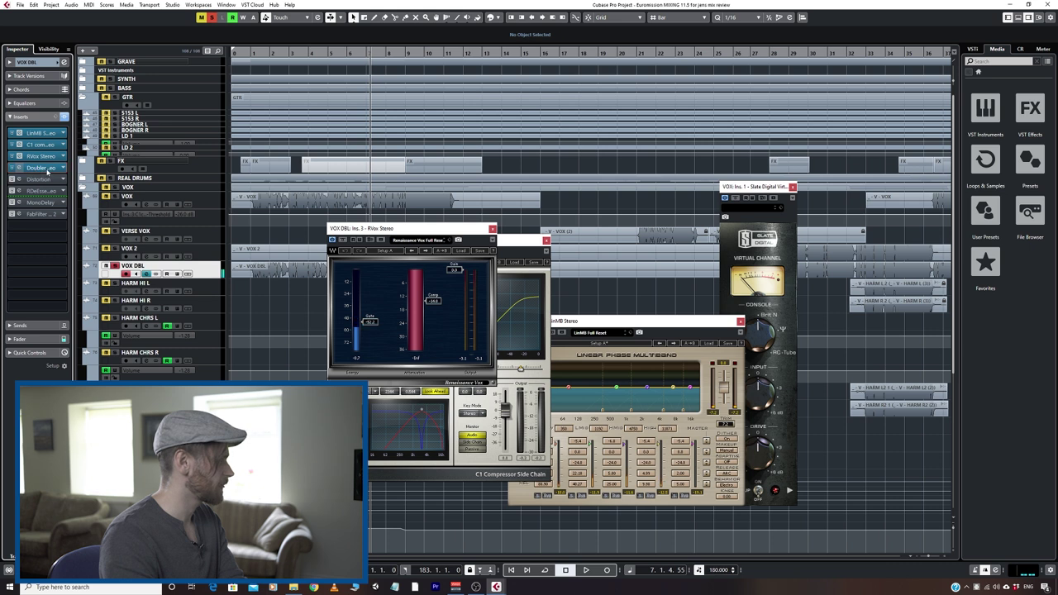
- Open VOX DBL's Doubler2 window, move it off RVox, and return the position to bar 2
click(47, 170)
drag(577, 220, 520, 224)
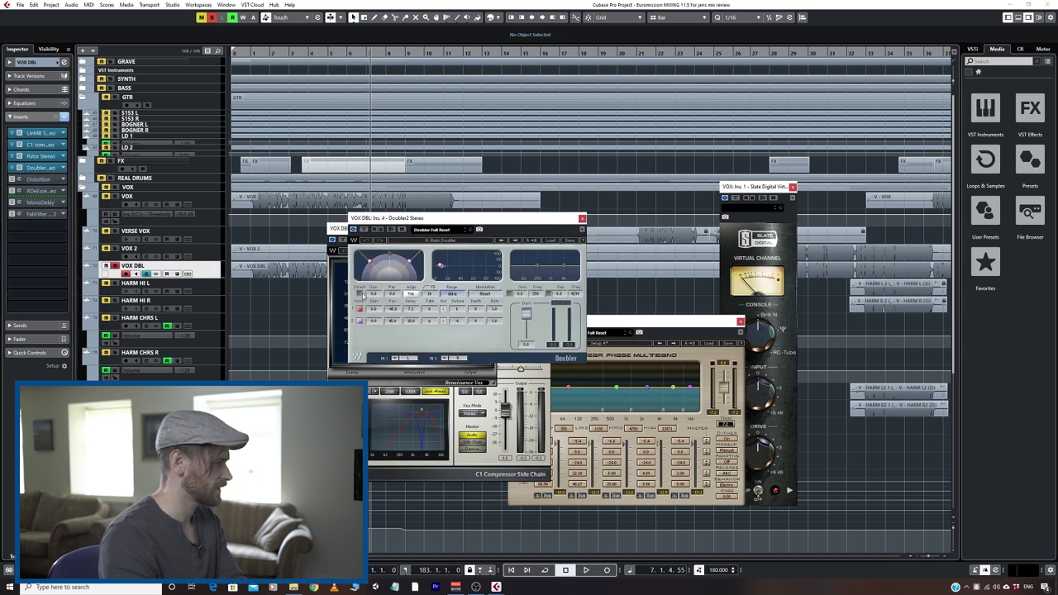
drag(474, 218, 555, 279)
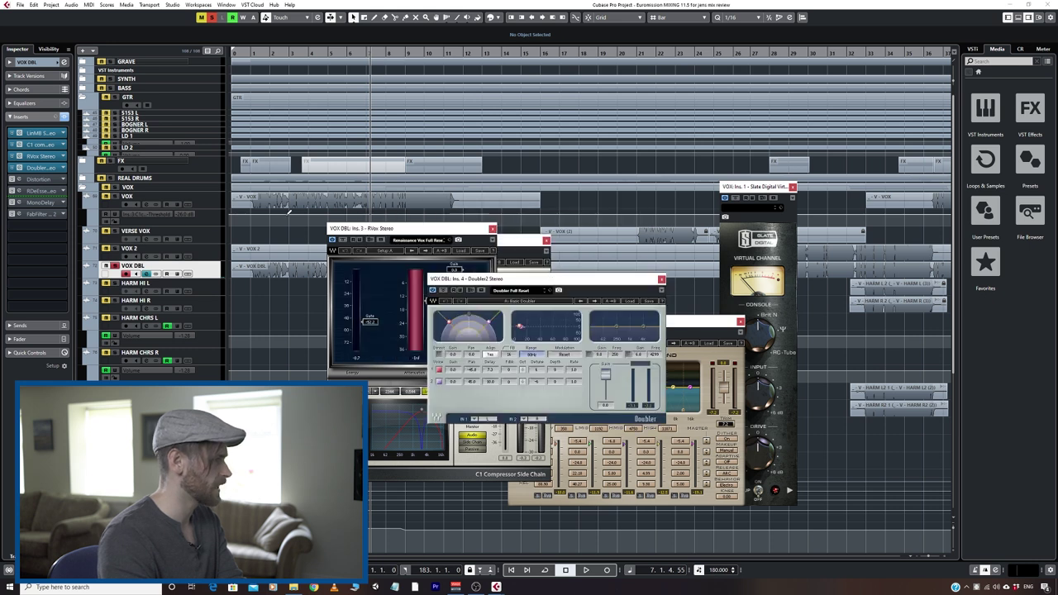
click(280, 54)
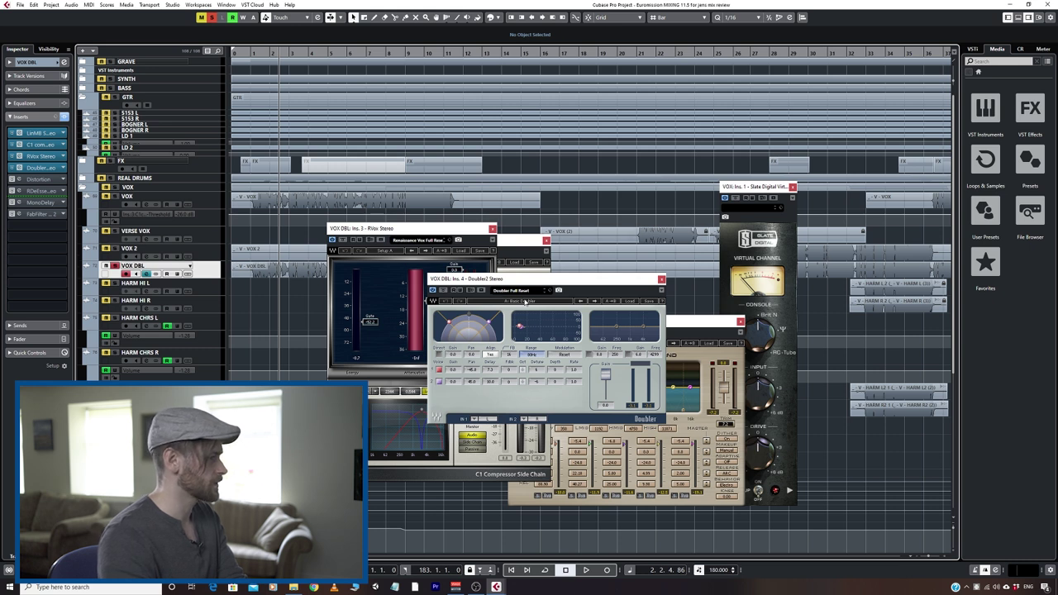
drag(622, 285, 645, 233)
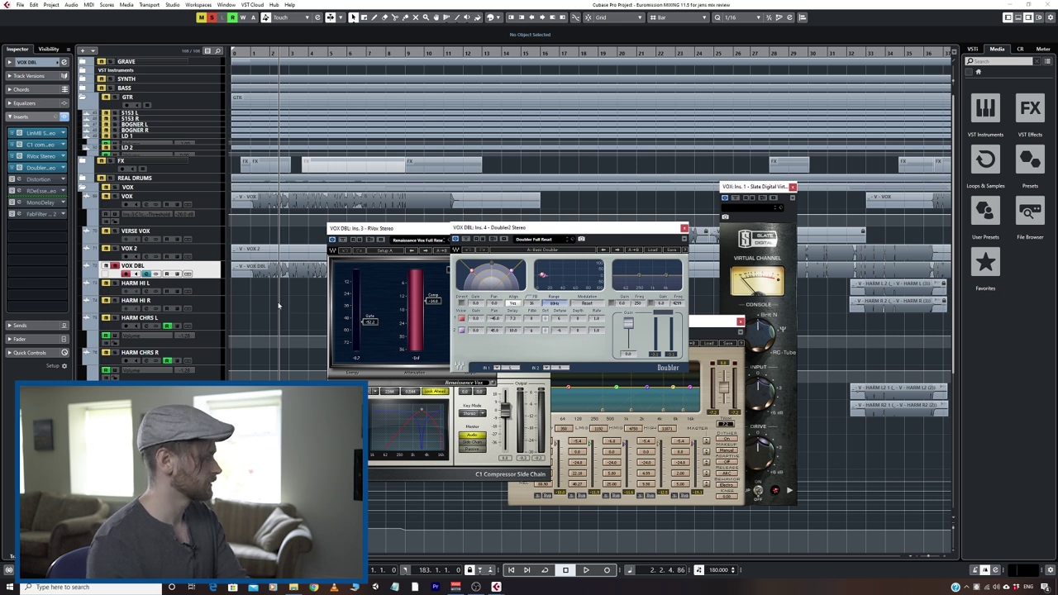
- Listen briefly to the vocal chain, then open the Distortion insert's editor
key(space)
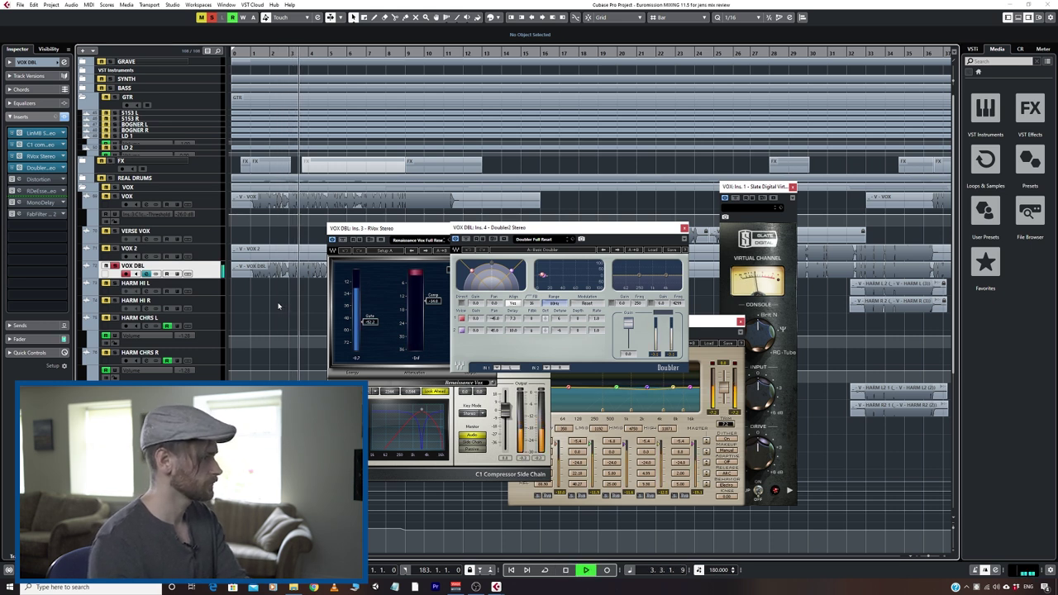
key(space)
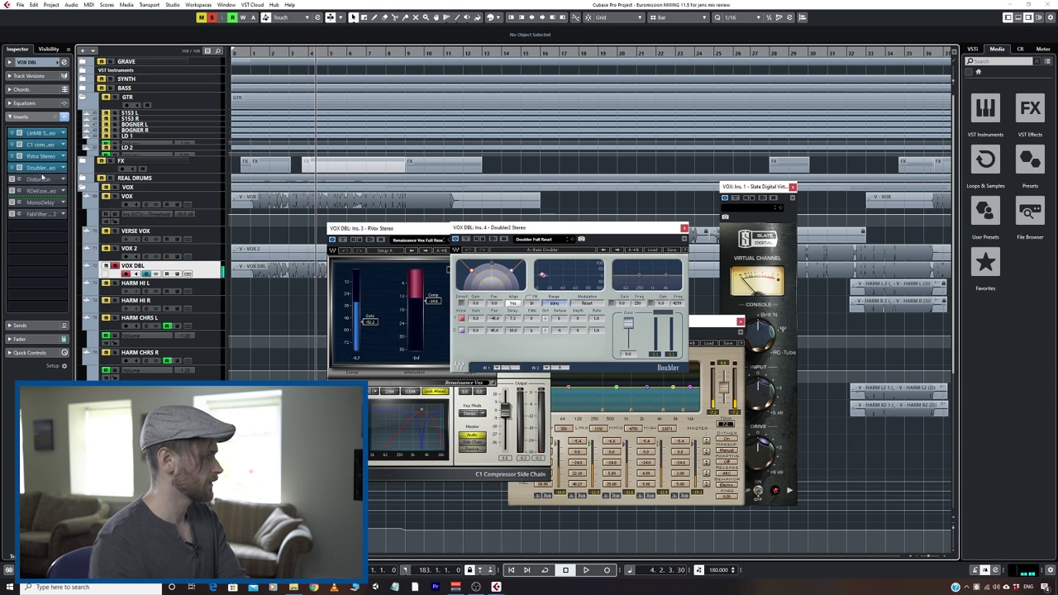
click(42, 178)
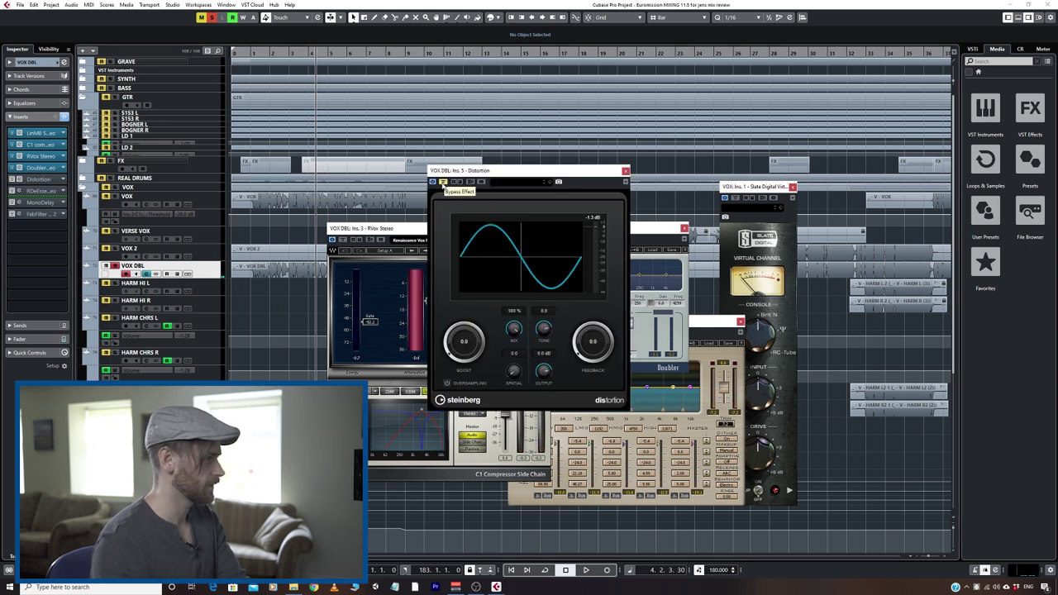
- Activate Distortion, play VOX DBL from the project start, then close it and open the RDeEsser
click(444, 182)
key(Home)
key(space)
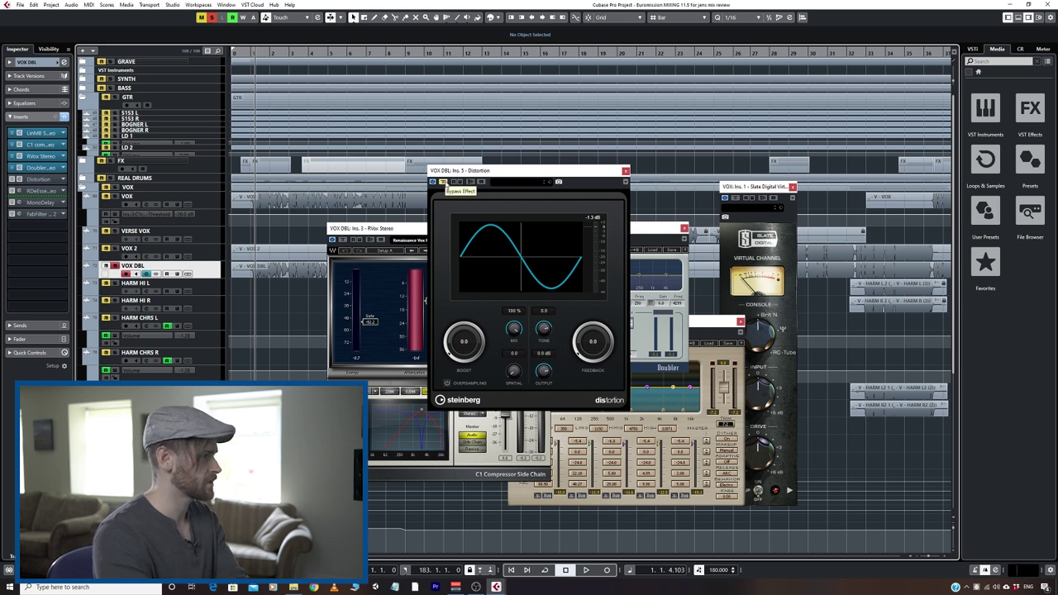
key(space)
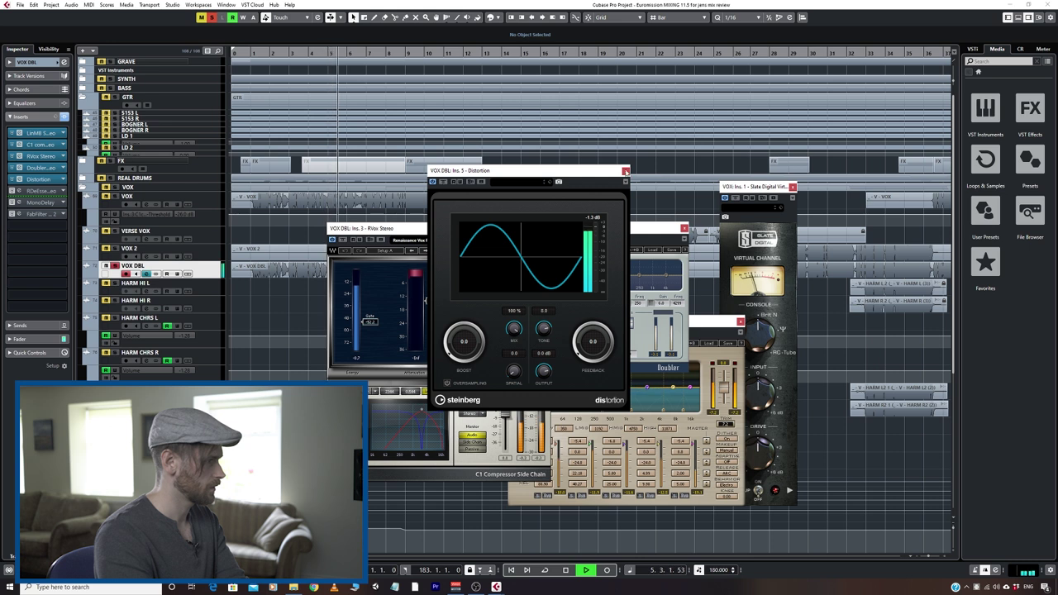
key(space)
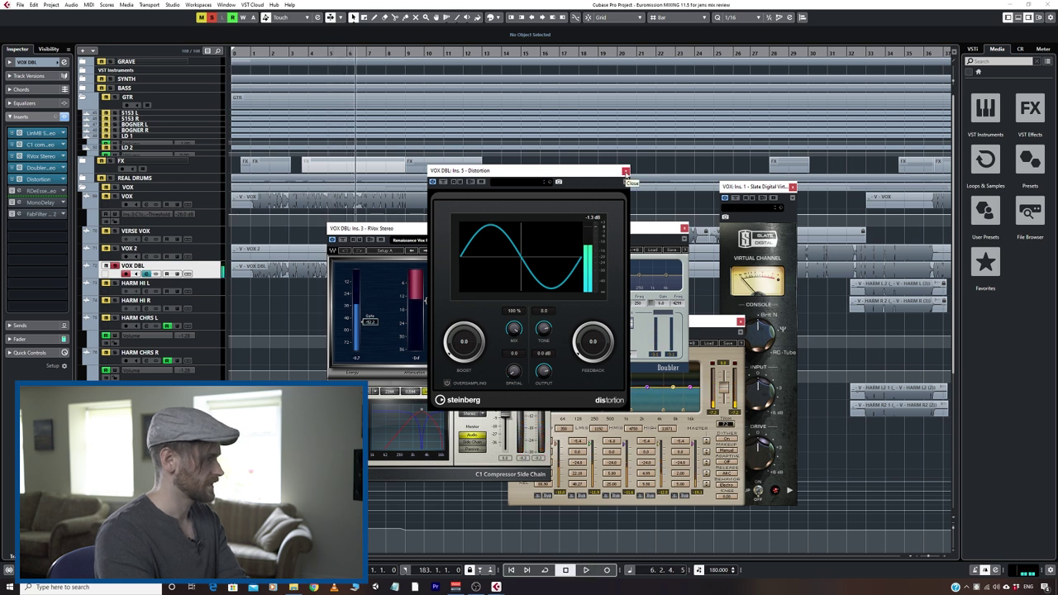
click(626, 171)
click(18, 190)
- Switch on VOX DBL's RDeEsser, play from bar 3, then close and reopen its editor at bar 3
click(605, 130)
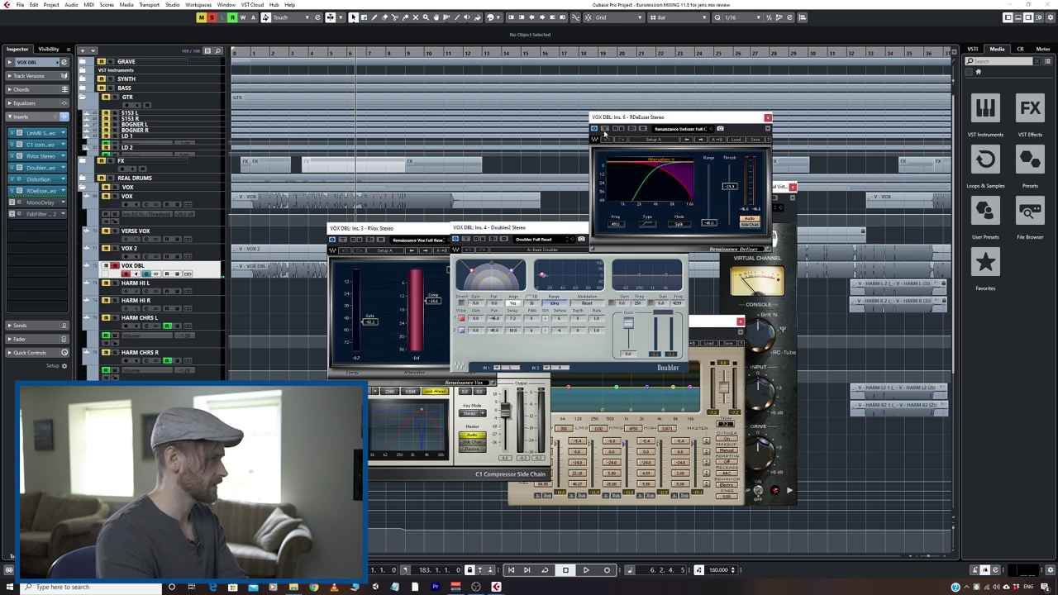
click(296, 55)
key(space)
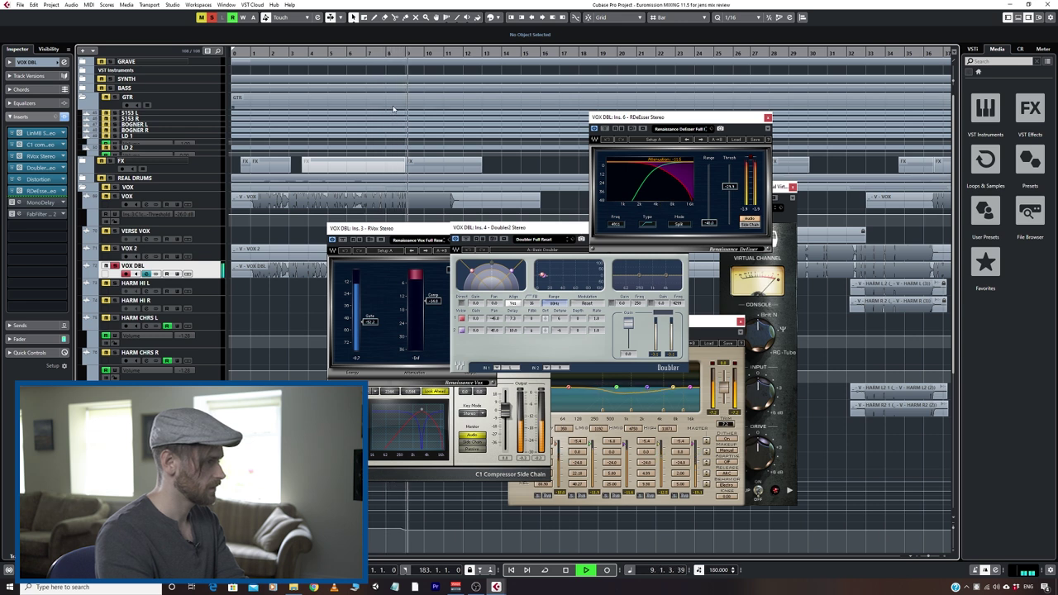
key(space)
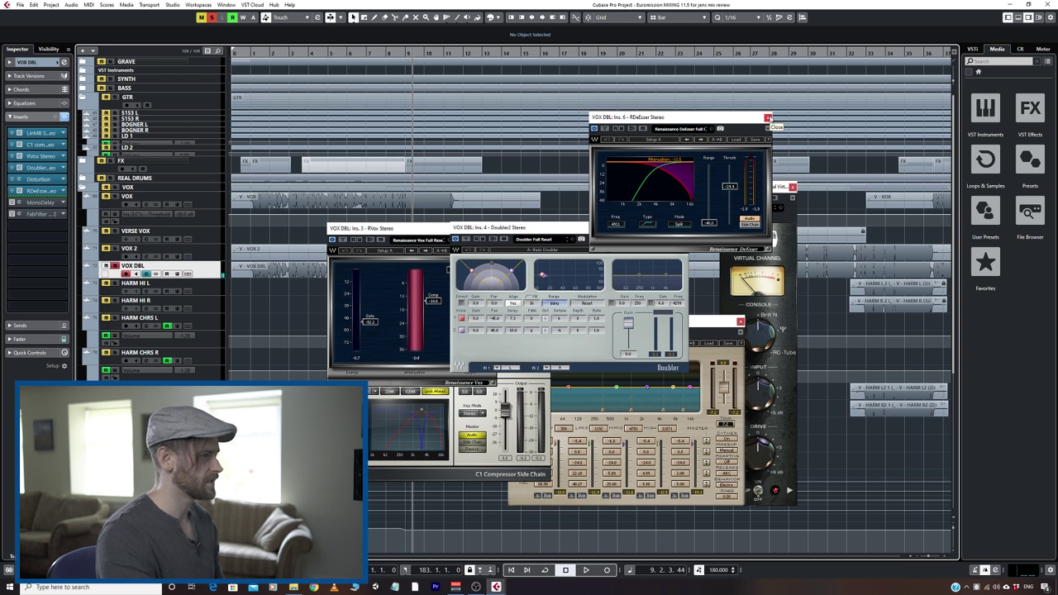
click(768, 118)
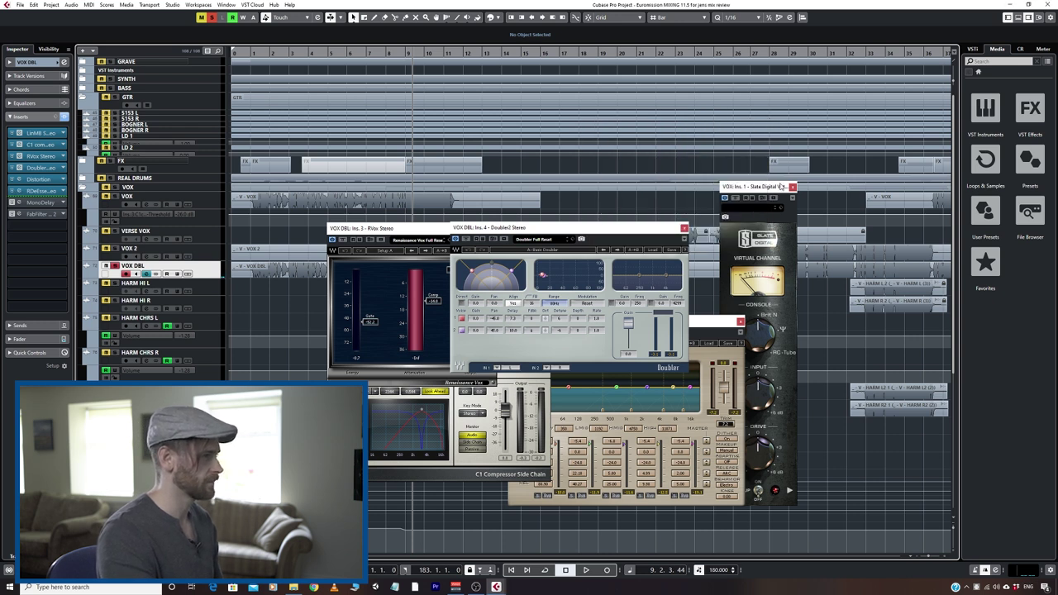
click(37, 191)
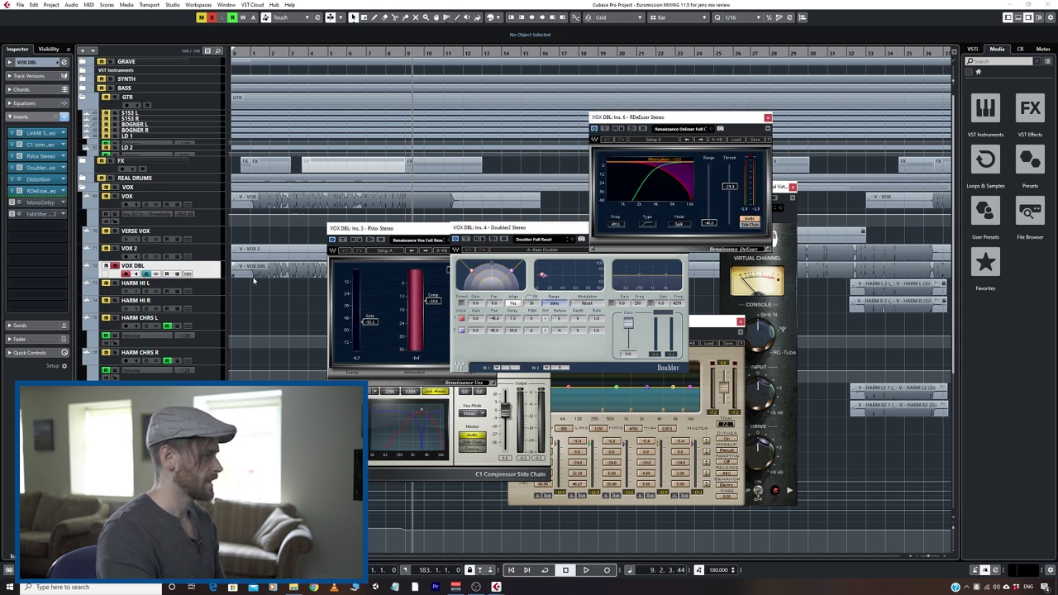
click(291, 60)
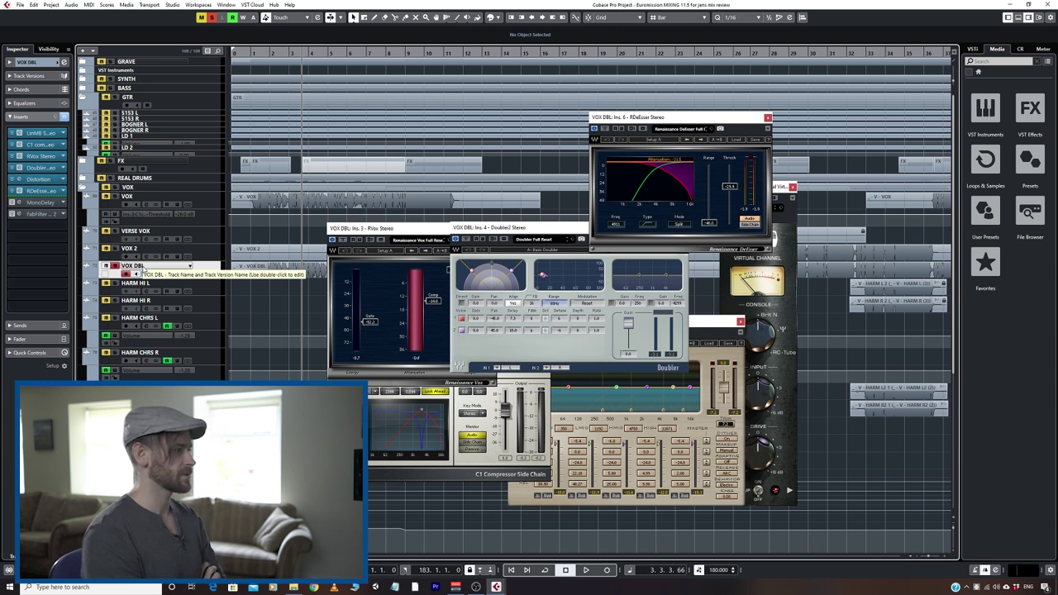
- Open VOX DBL's MonoDelay editor and play from near bar 1, zooming out before stopping
click(37, 203)
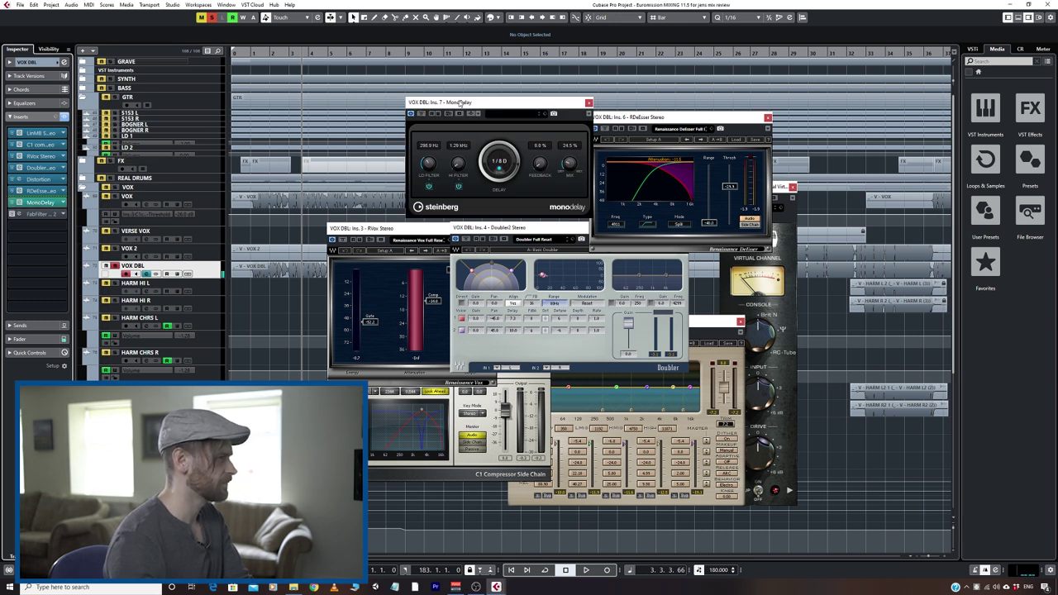
drag(460, 102, 492, 114)
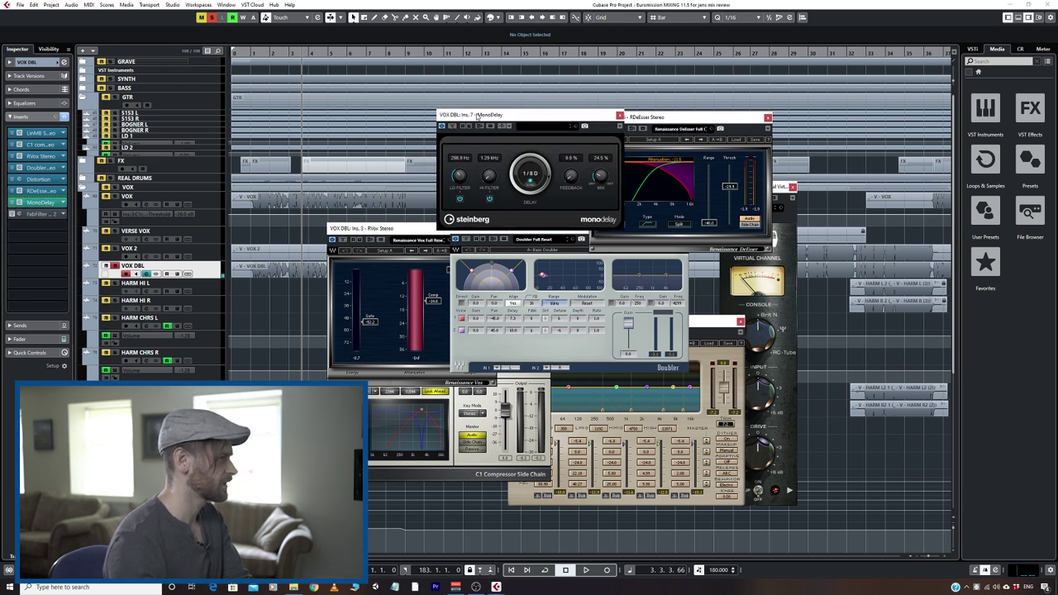
click(261, 52)
drag(261, 52, 265, 53)
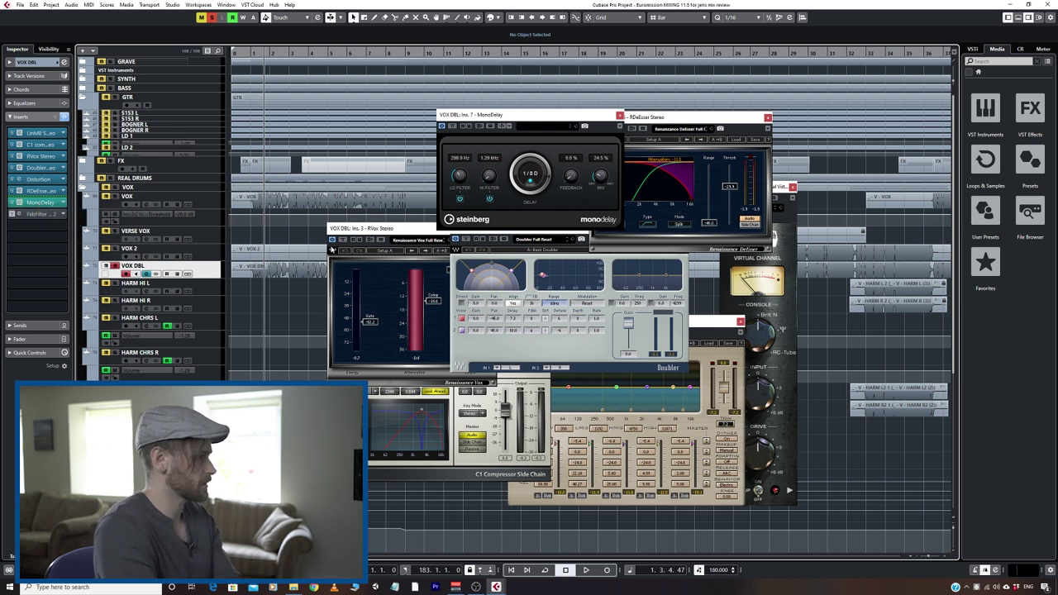
key(space)
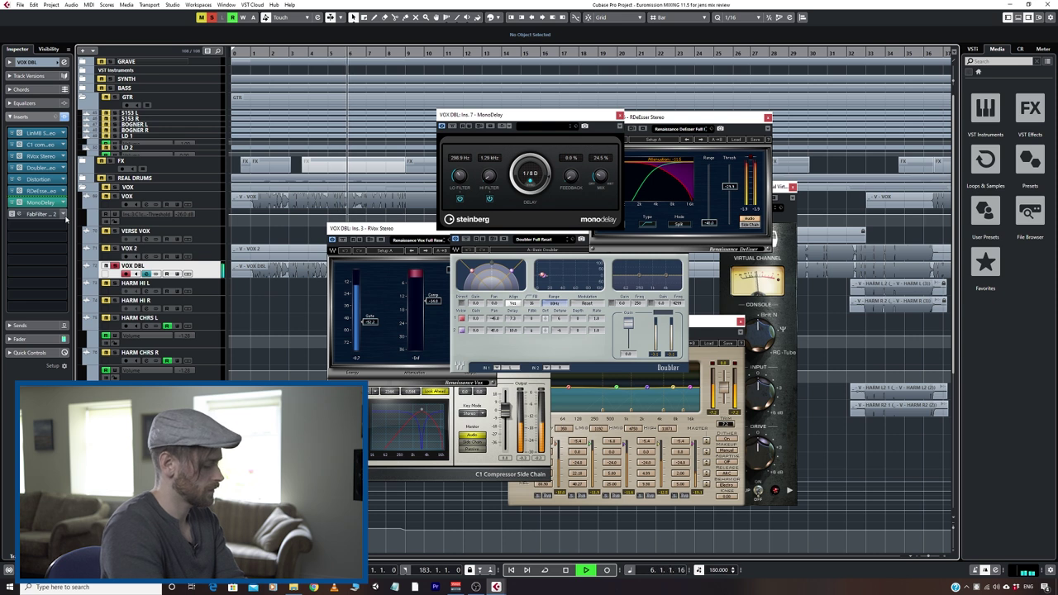
key(g)
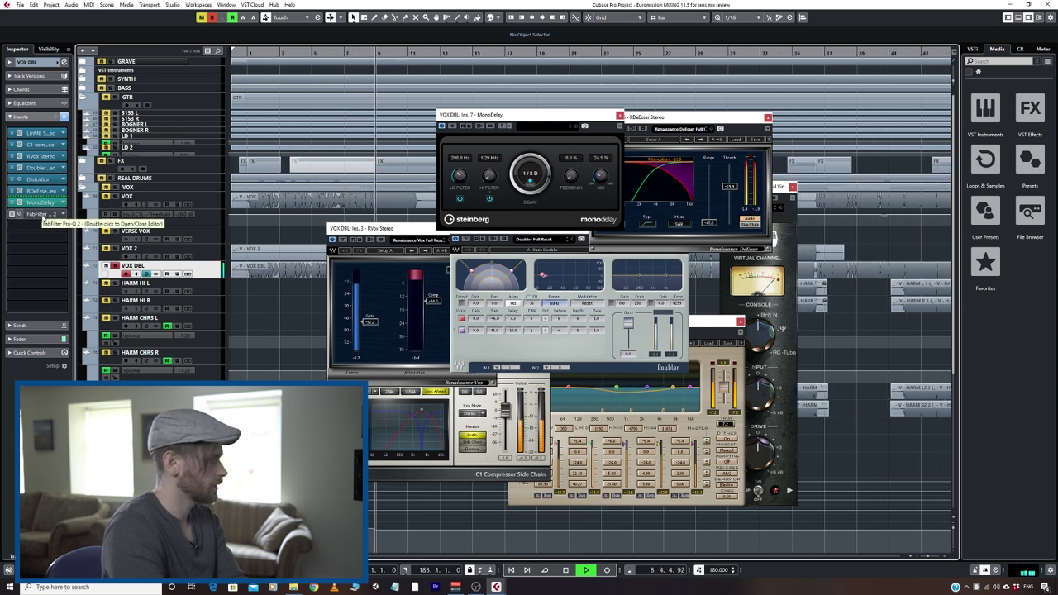
key(space)
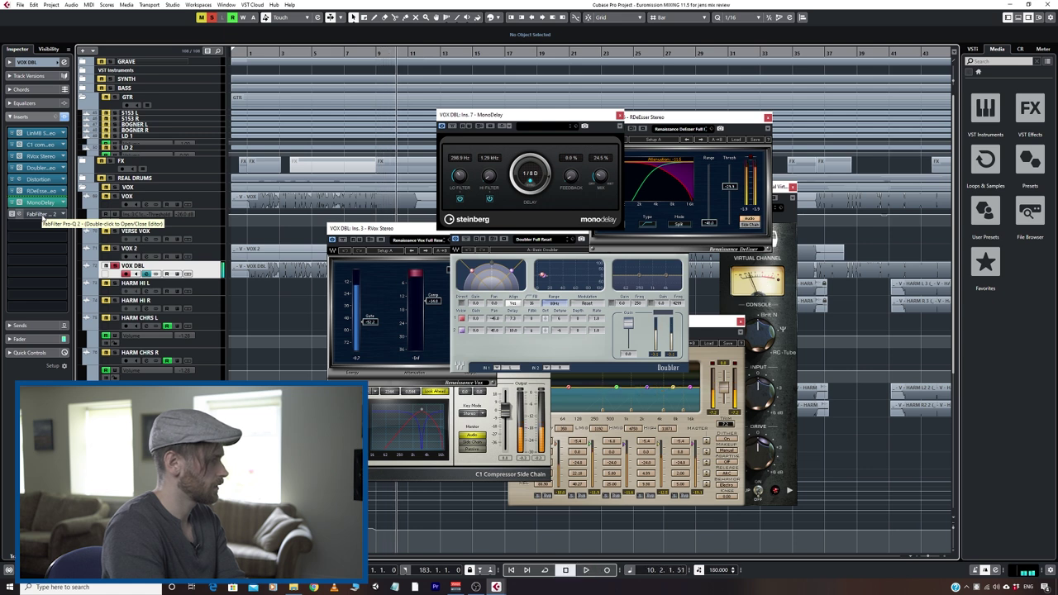
- Open VOX DBL's Pro-Q 2 editor and shift its window to the right
double_click(33, 214)
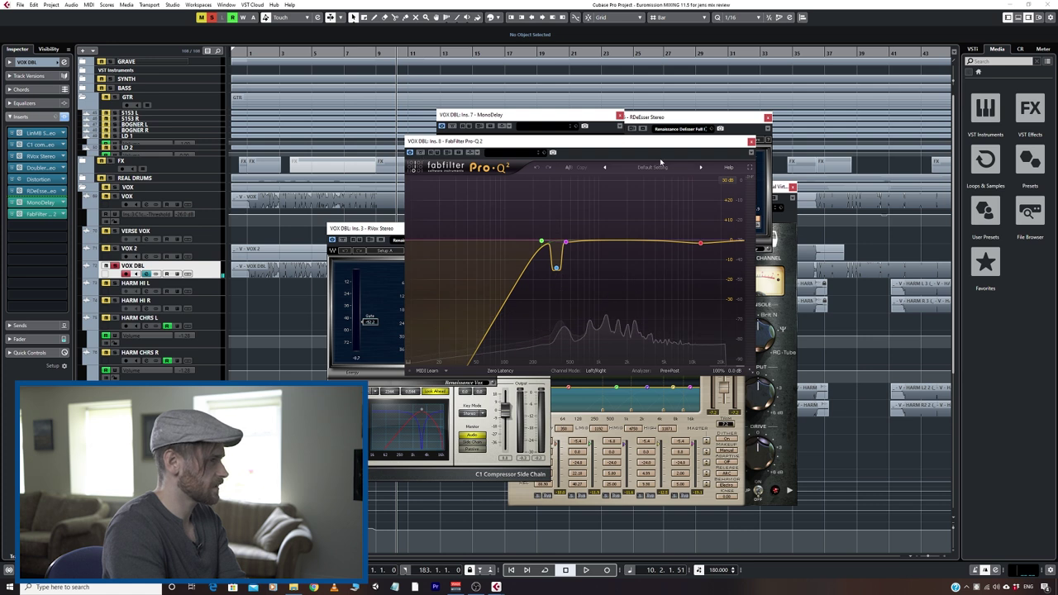
drag(618, 147, 486, 195)
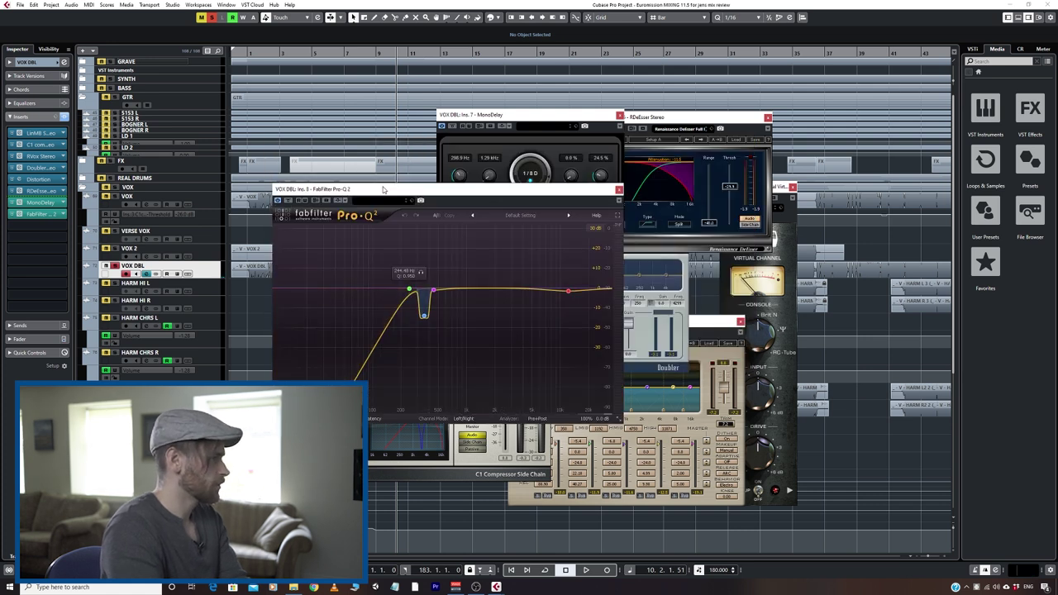
drag(379, 189, 525, 186)
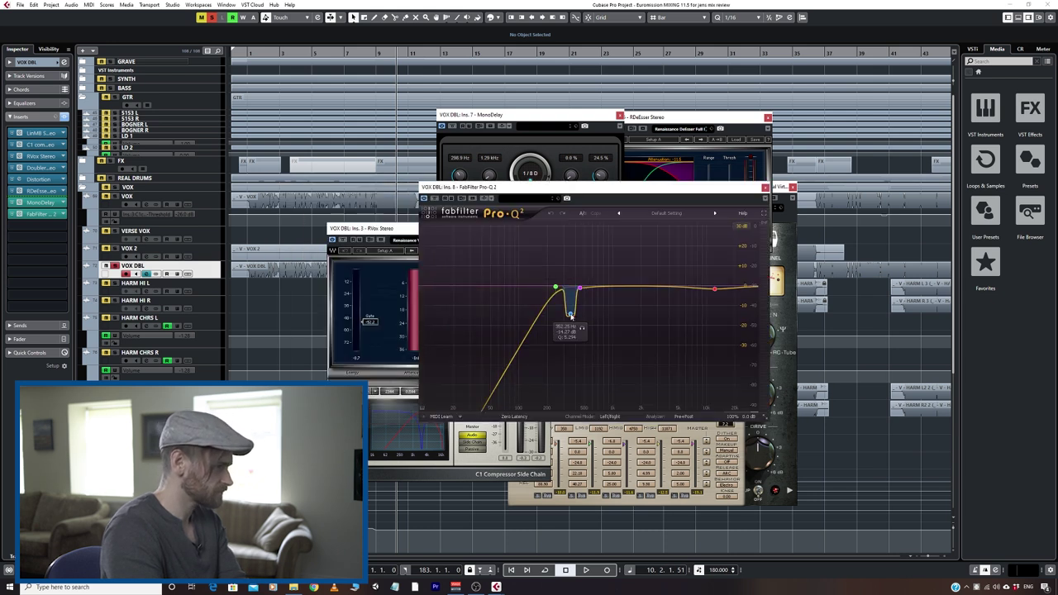
- Raise the notch band toward 0 dB, undoing the first attempt and retrying
click(571, 316)
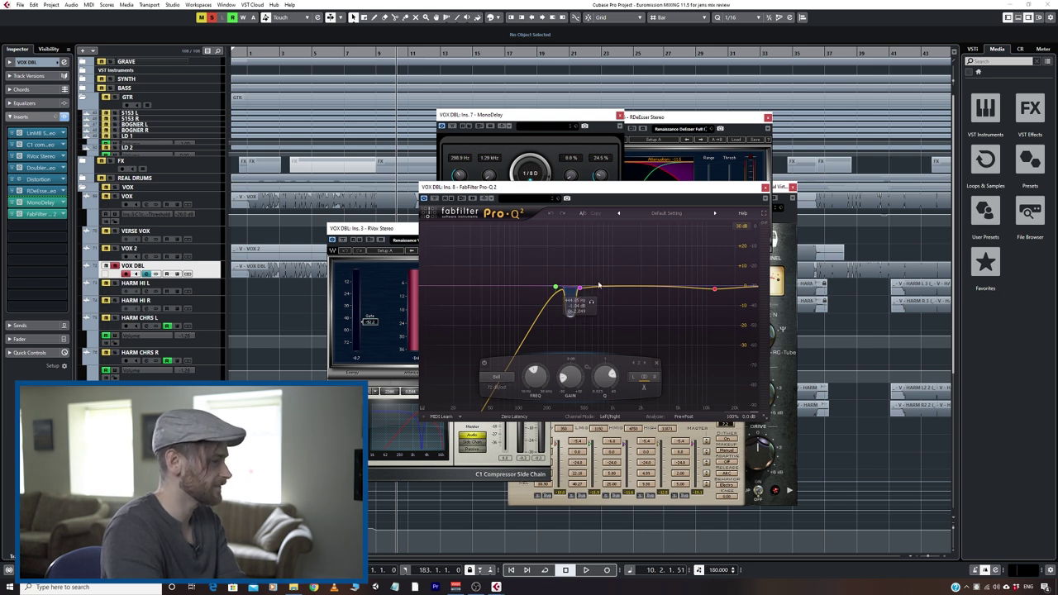
mouse_move(570, 321)
drag(571, 314, 577, 290)
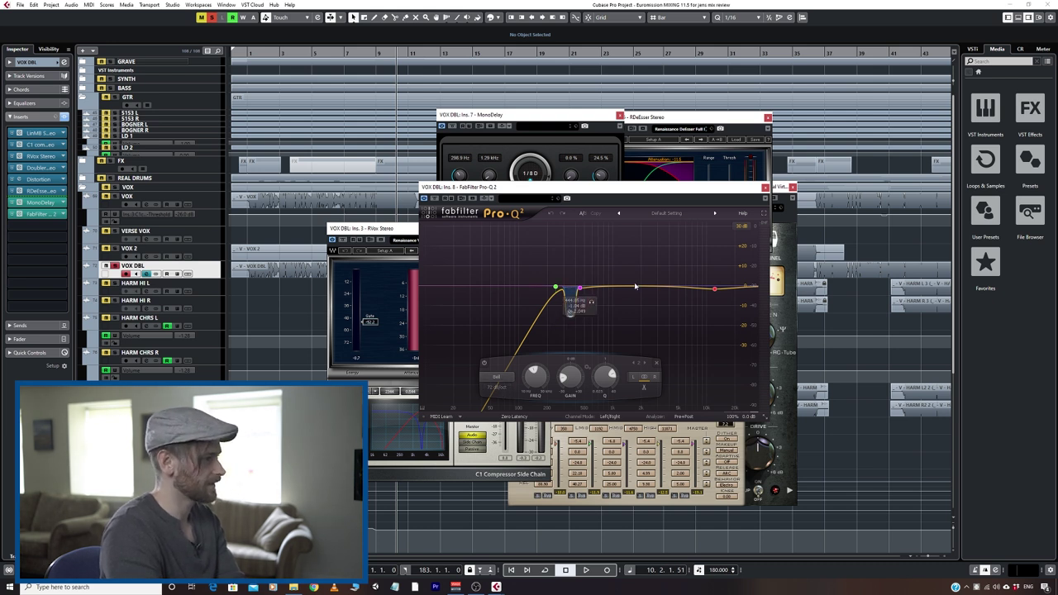
key(ctrl+z)
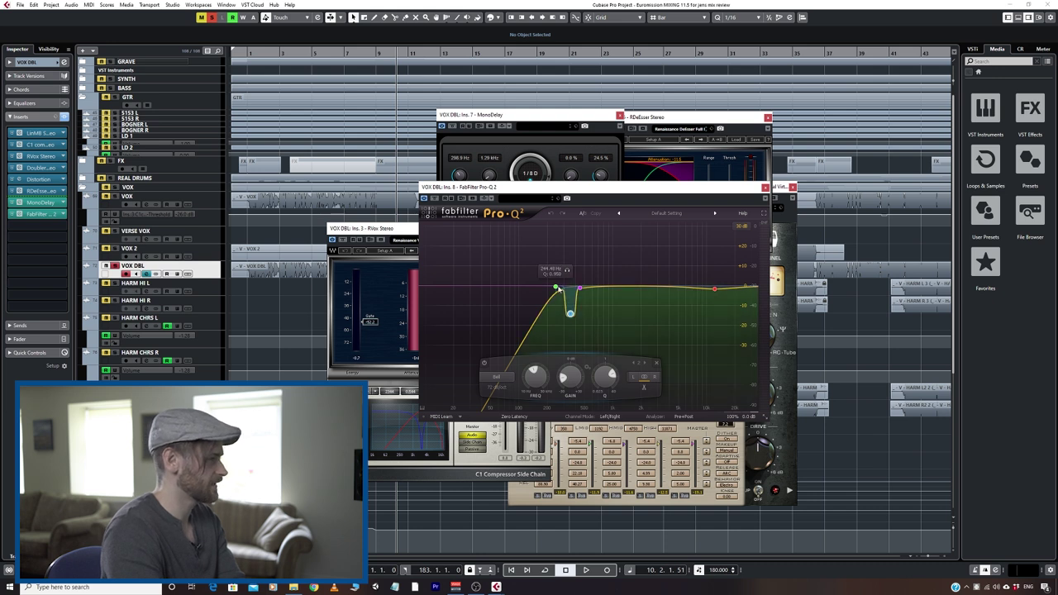
click(557, 287)
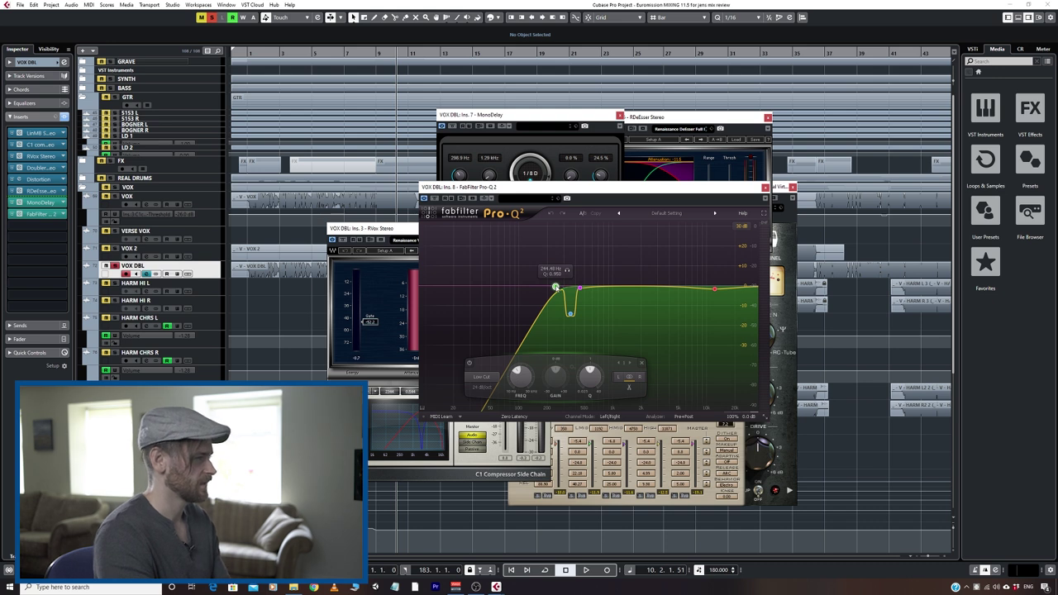
drag(570, 313, 582, 289)
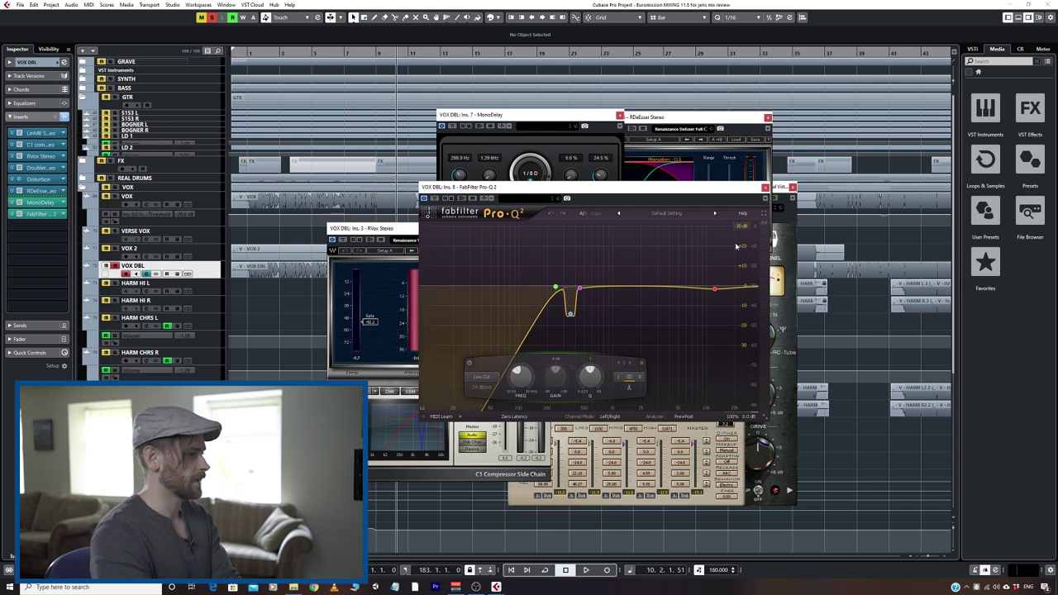
- Add a bell boost around 878 Hz, delete it again, and close the Pro-Q 2
mouse_move(717, 292)
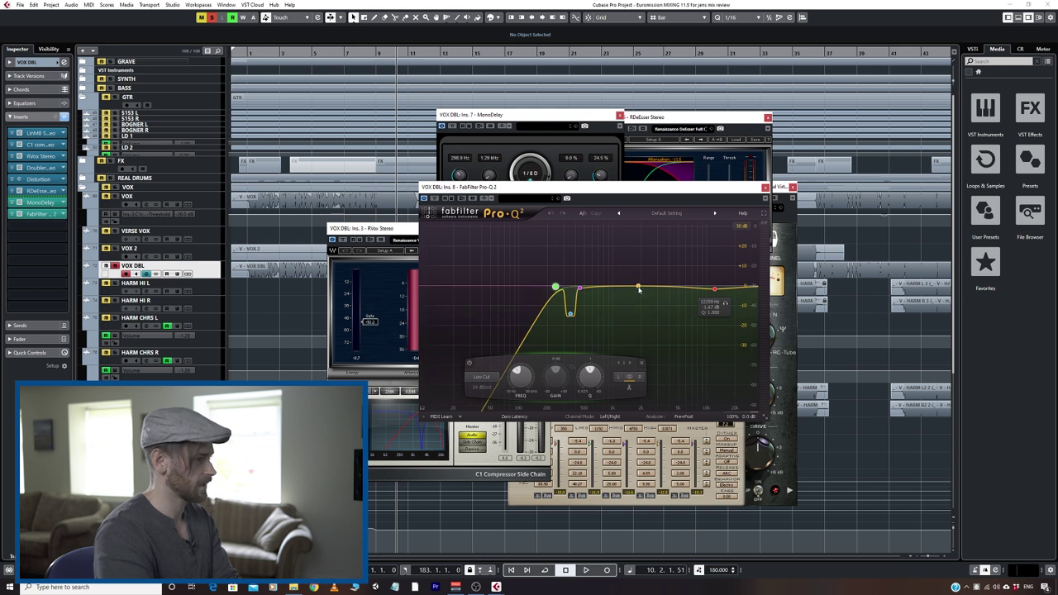
drag(628, 293, 645, 253)
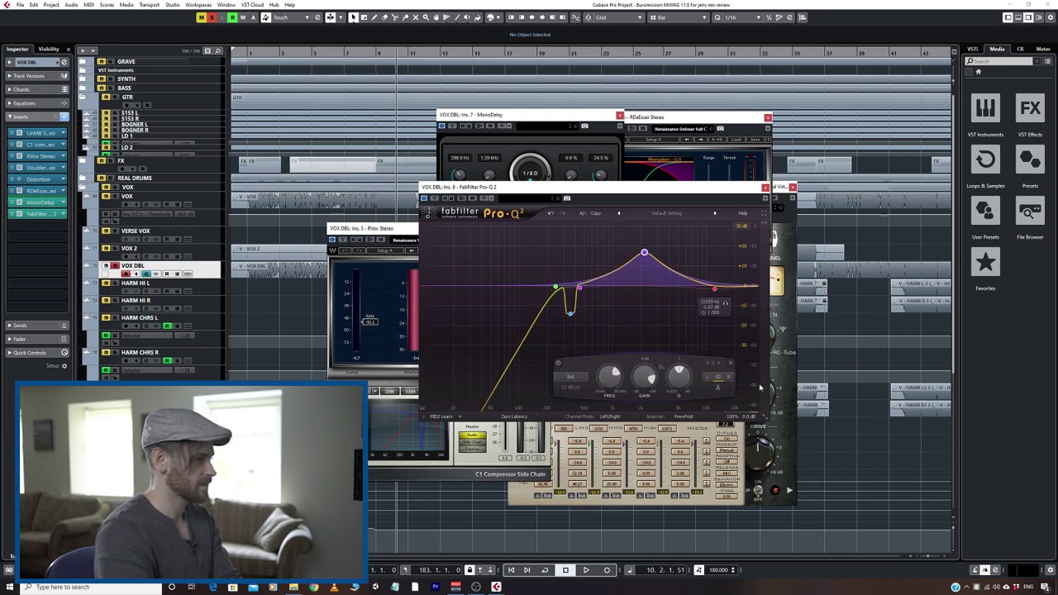
click(731, 363)
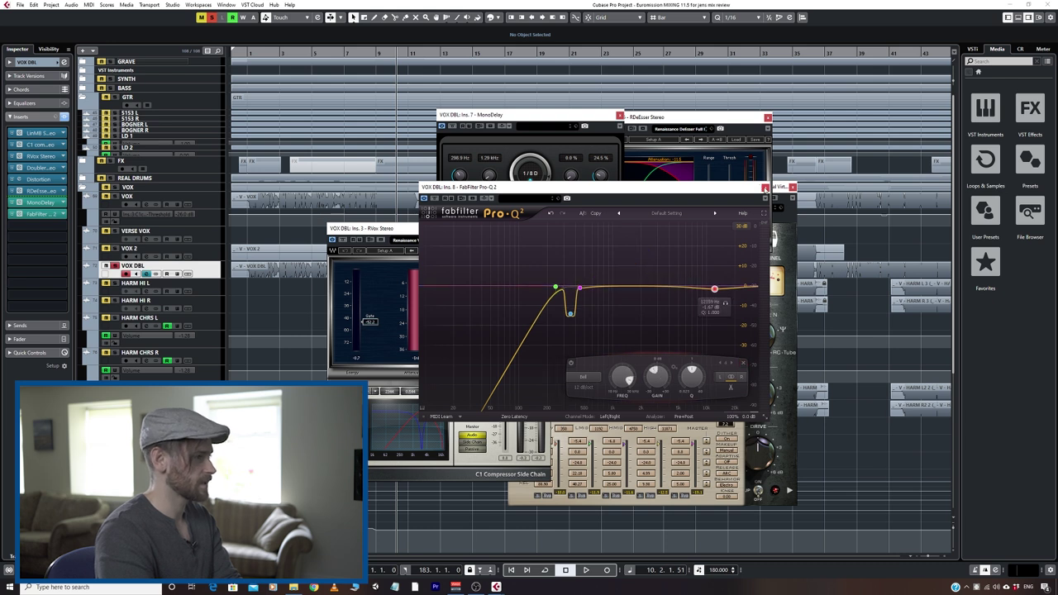
click(765, 187)
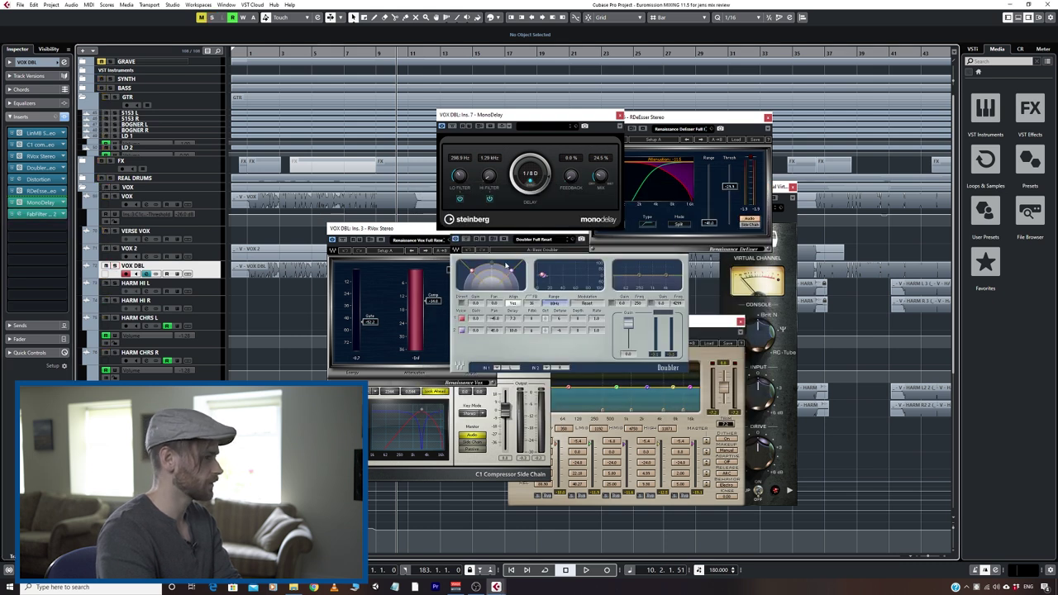
- Close the MonoDelay, de-esser, Doubler, RVox, C1 and multiband windows
click(619, 115)
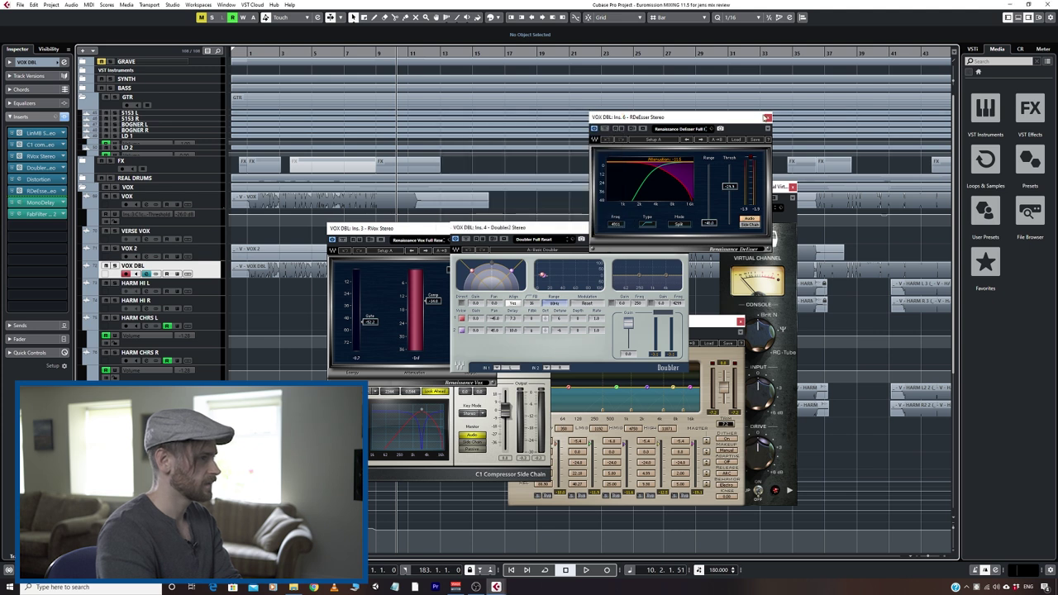
click(768, 118)
click(684, 228)
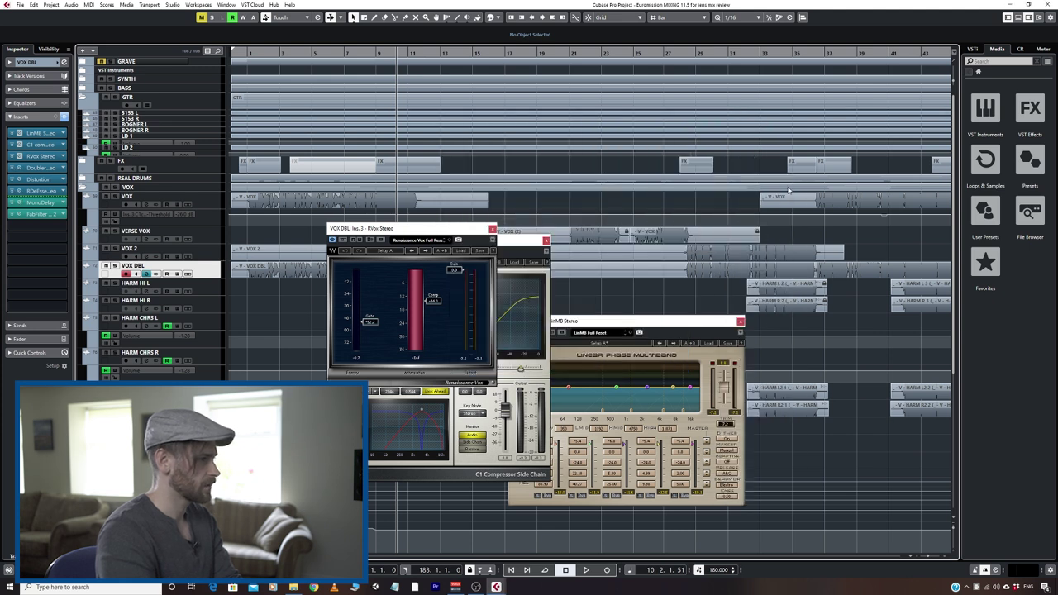
click(493, 228)
click(545, 240)
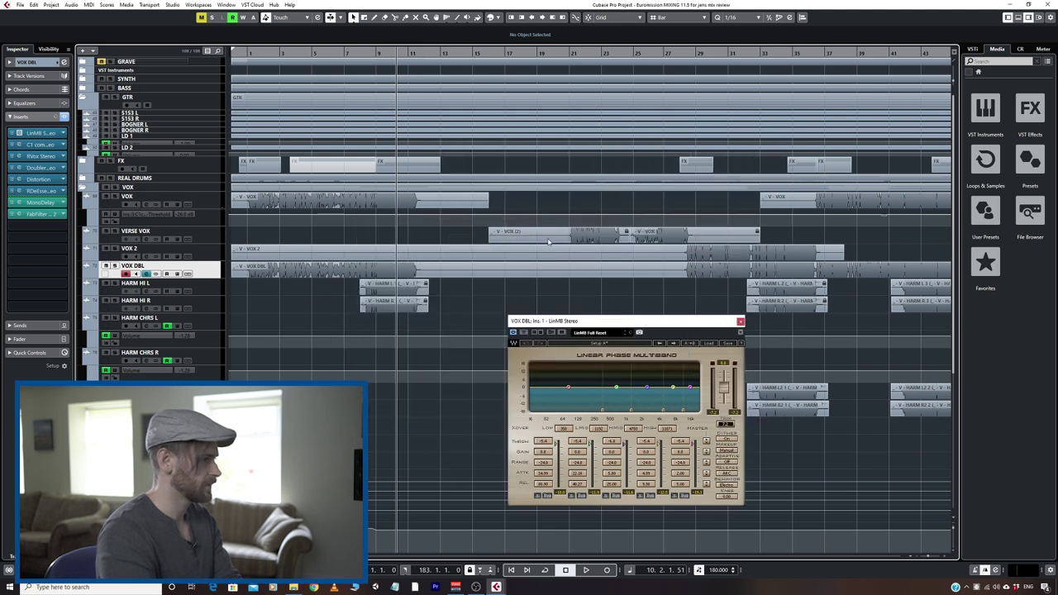
click(741, 321)
- Select HARM HI L, enable its record monitoring, and briefly play around bar 9
click(182, 291)
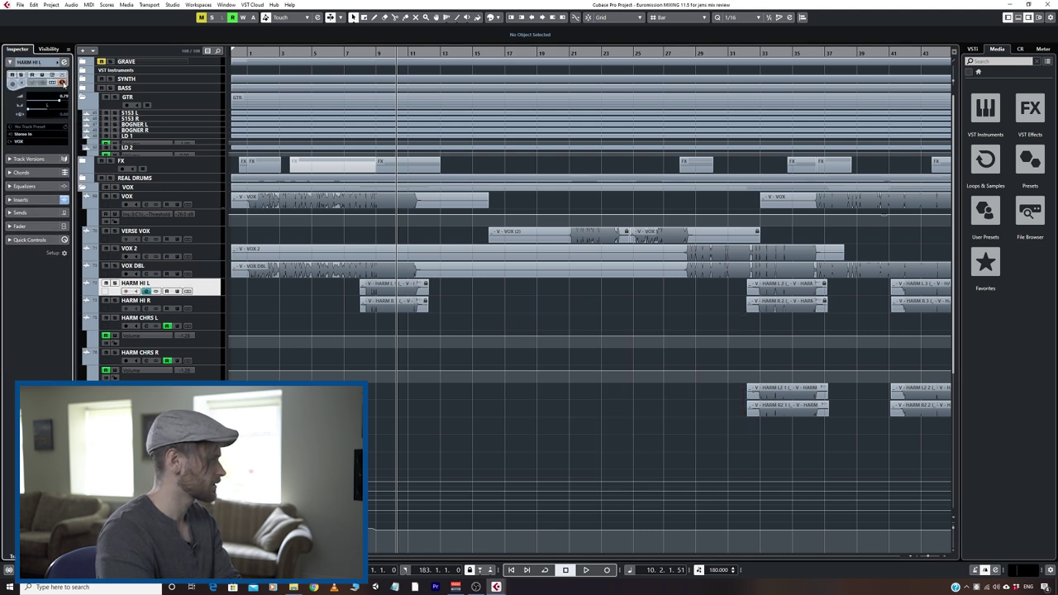
click(62, 82)
click(501, 307)
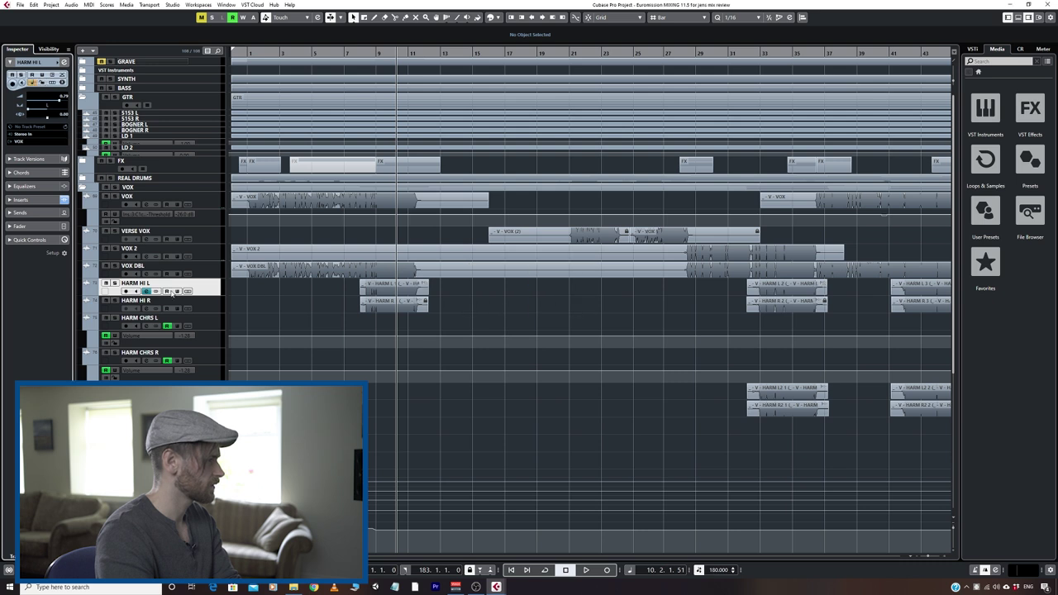
key(space)
click(375, 52)
key(space)
- Reselect HARM HI L after HARM HI R and show its insert list
click(149, 302)
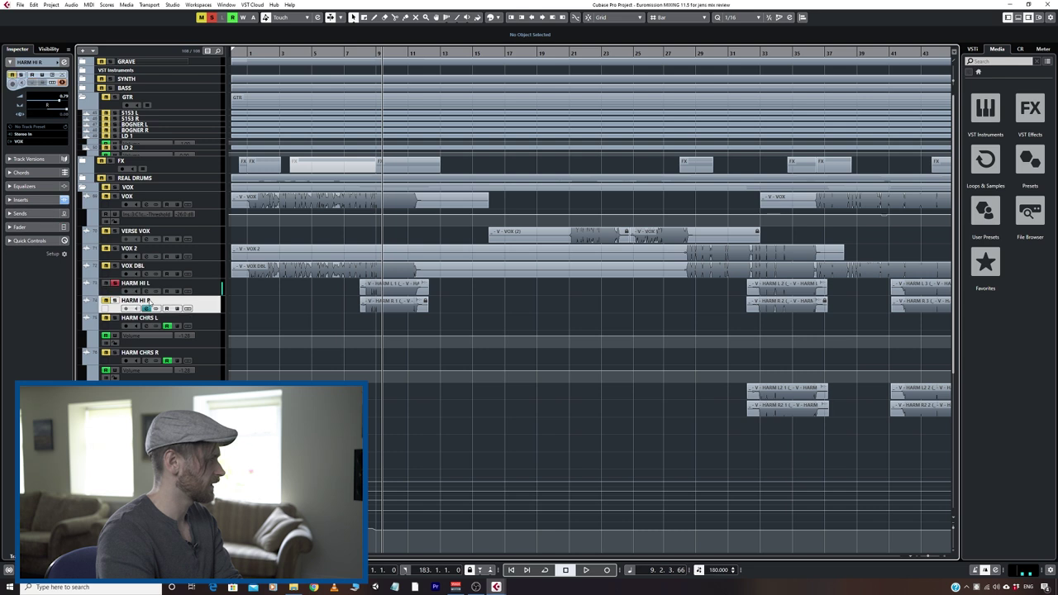
click(140, 284)
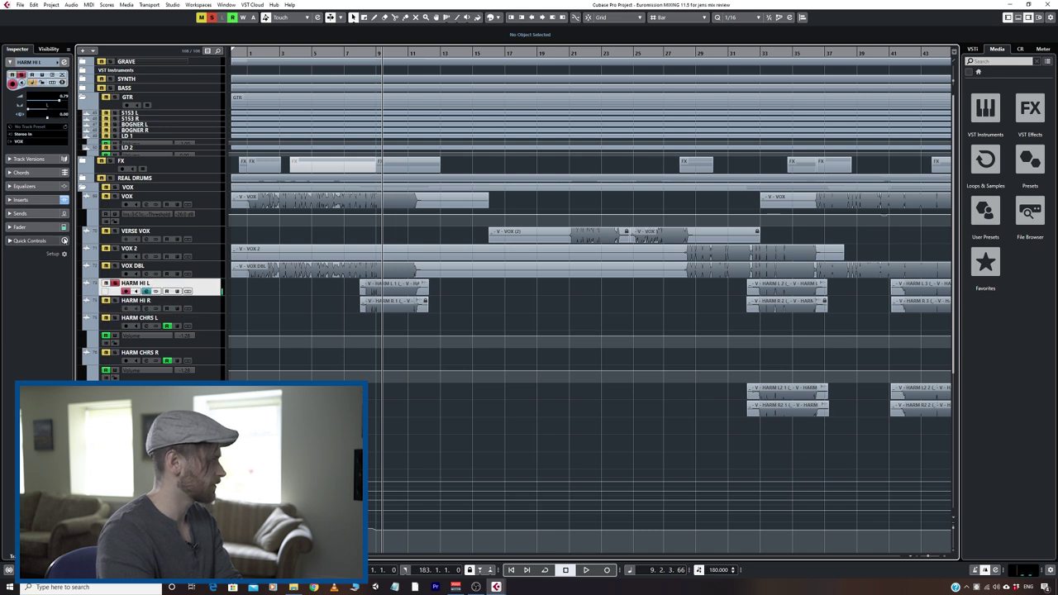
click(25, 200)
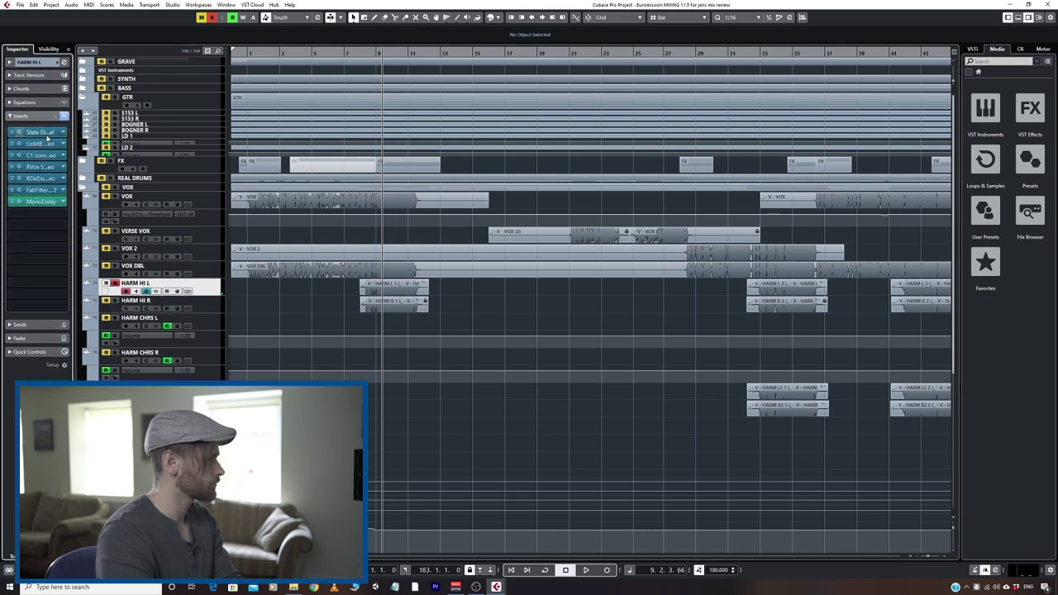
- Open HARM HI L's LinMB multiband, then open and close its Pro-Q 2 and MonoDelay
key(h)
key(h)
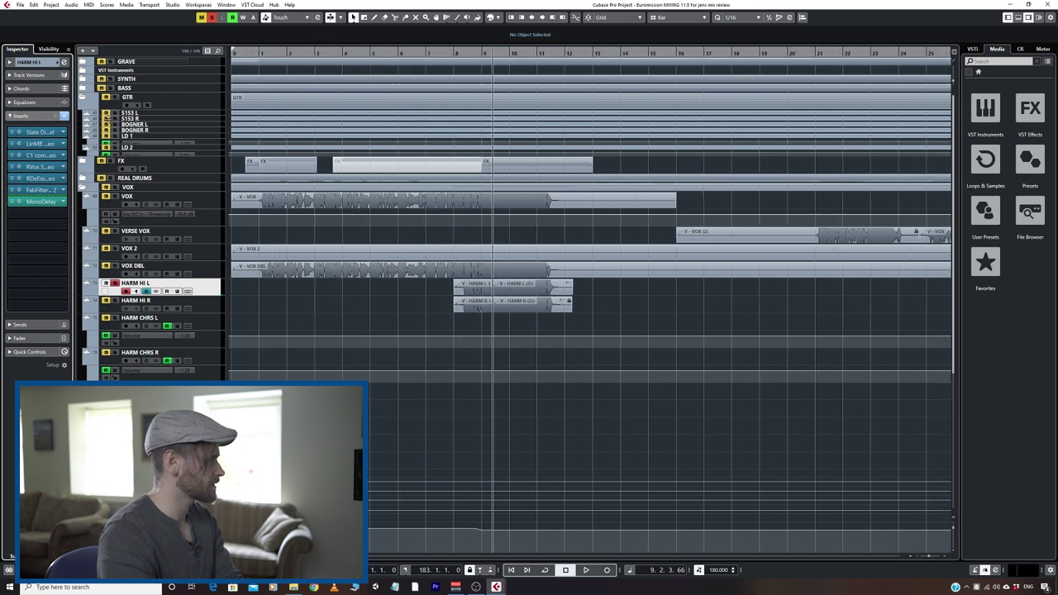
click(32, 144)
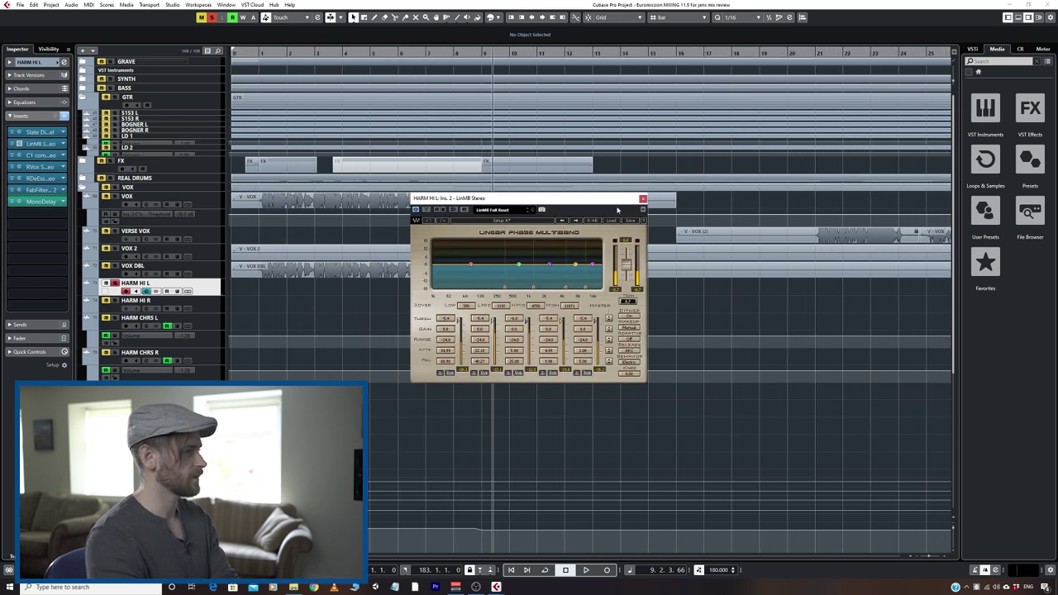
drag(596, 199, 626, 196)
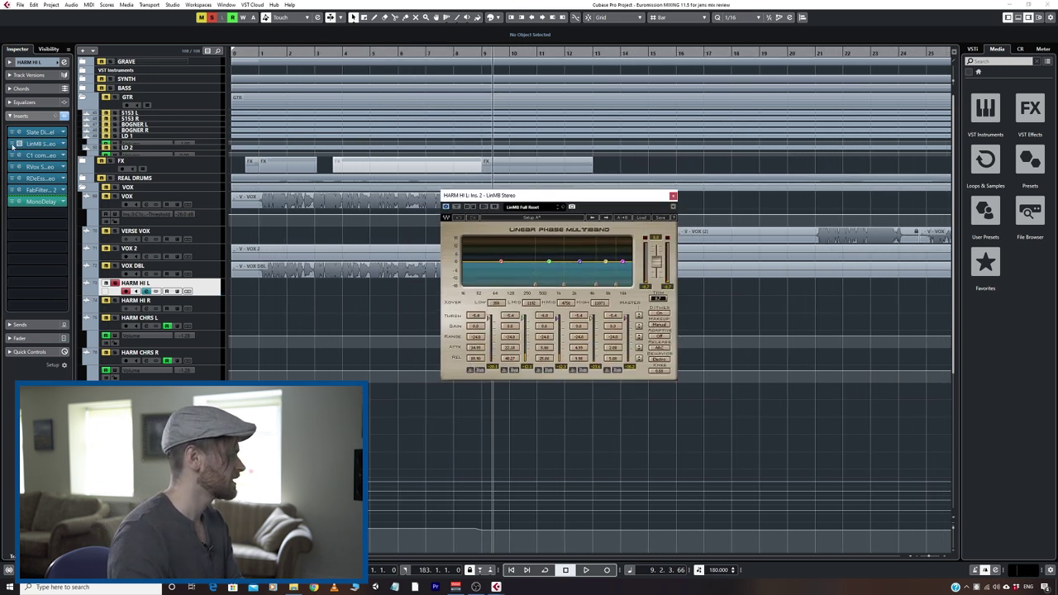
click(37, 189)
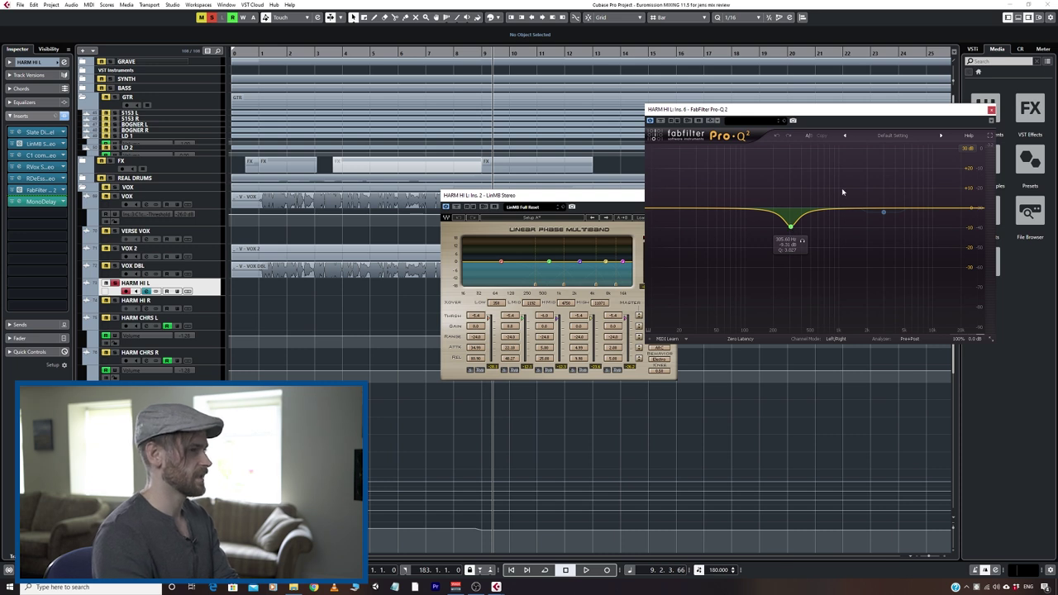
click(991, 110)
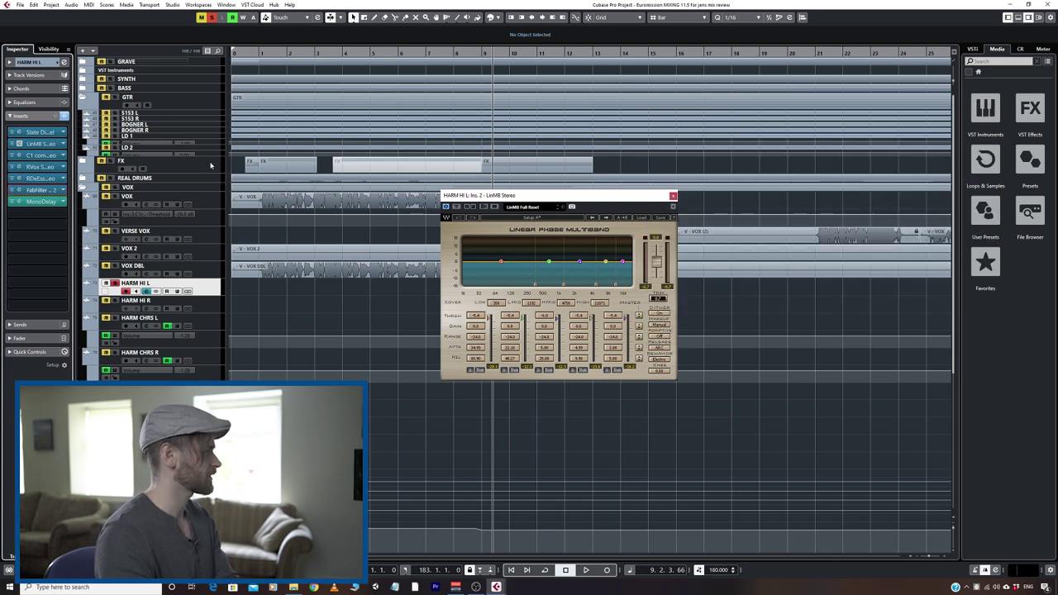
click(37, 201)
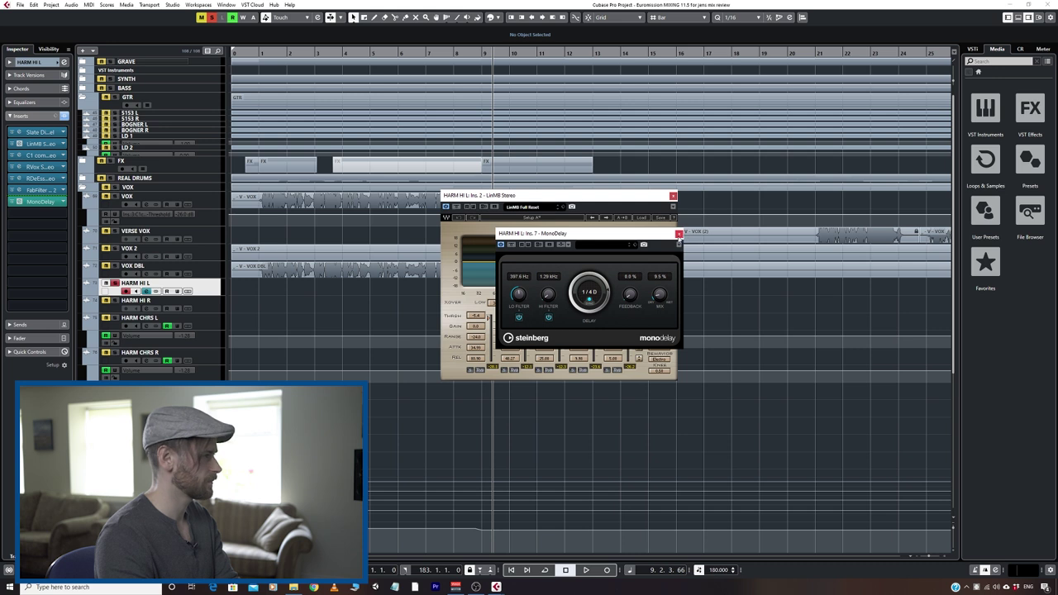
click(679, 235)
click(139, 273)
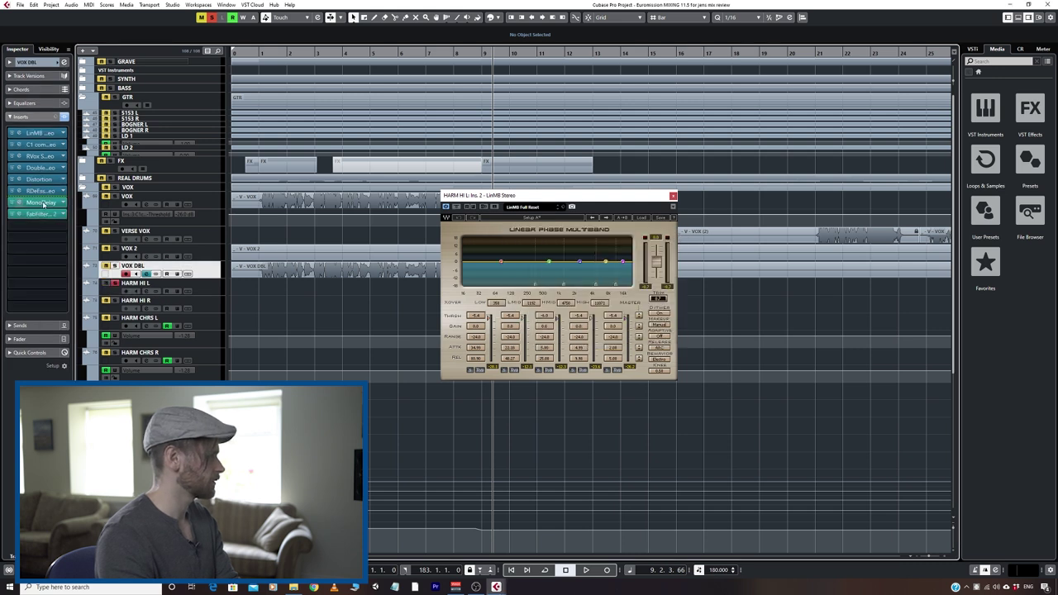
click(46, 202)
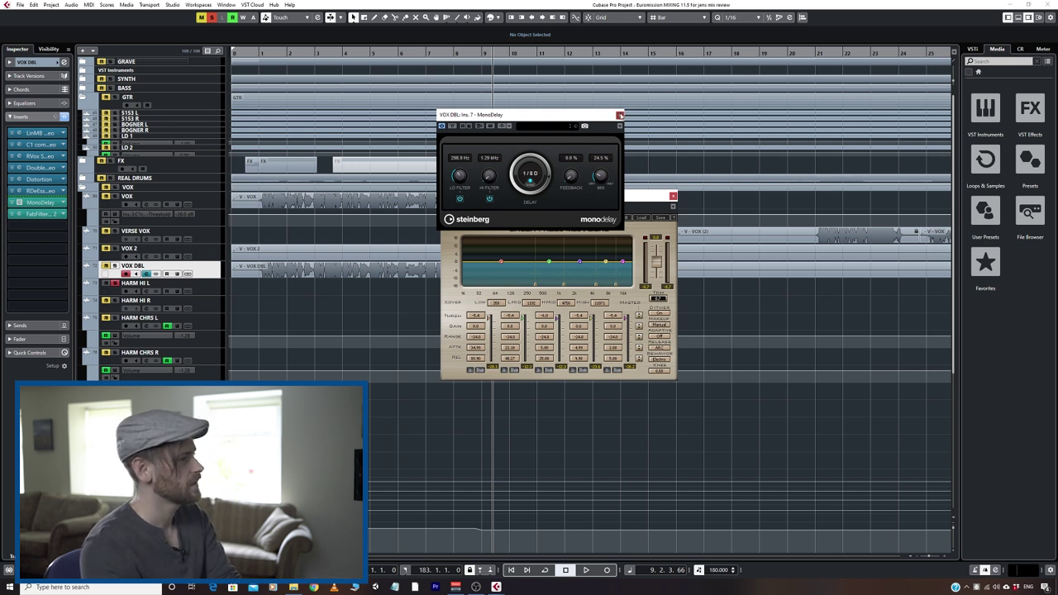
click(620, 115)
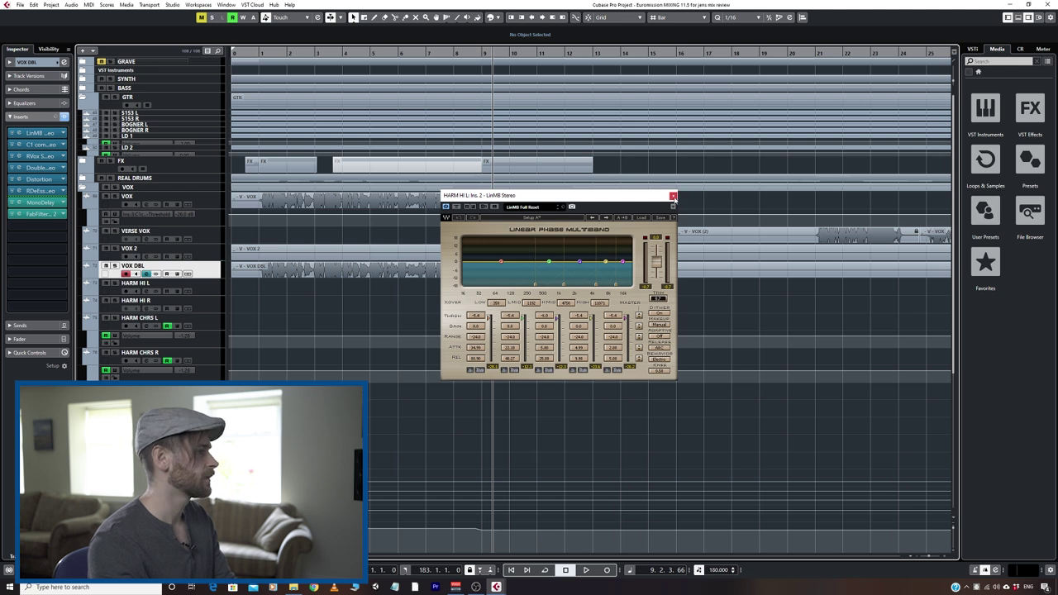
- Close the multiband, compare VERSE VOX and VOX tracks, and zoom out to bars 1–225
click(673, 197)
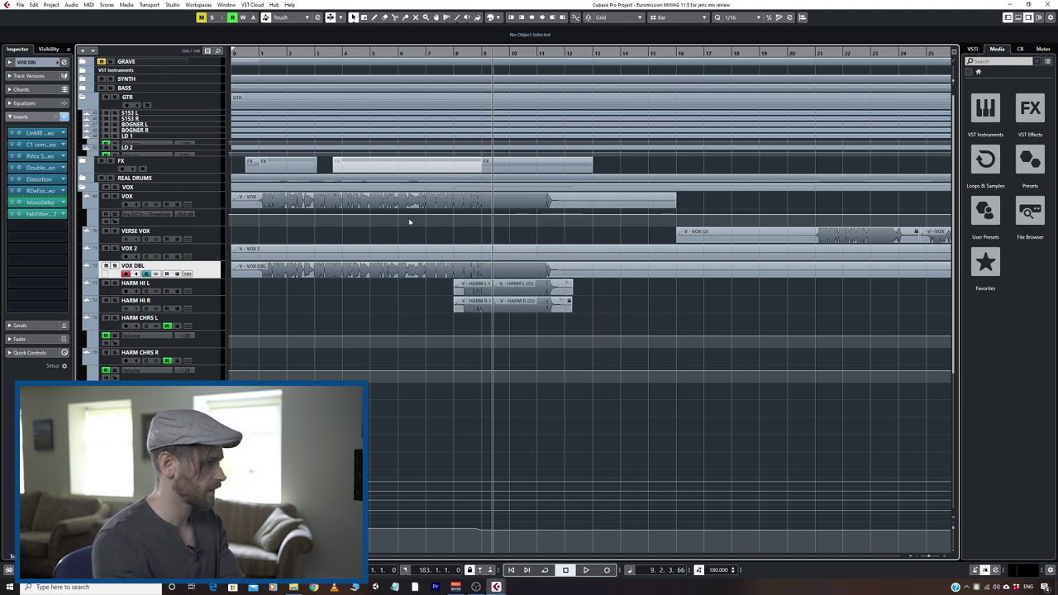
key(g)
key(g)
key(g)
key(g)
key(g)
key(g)
key(g)
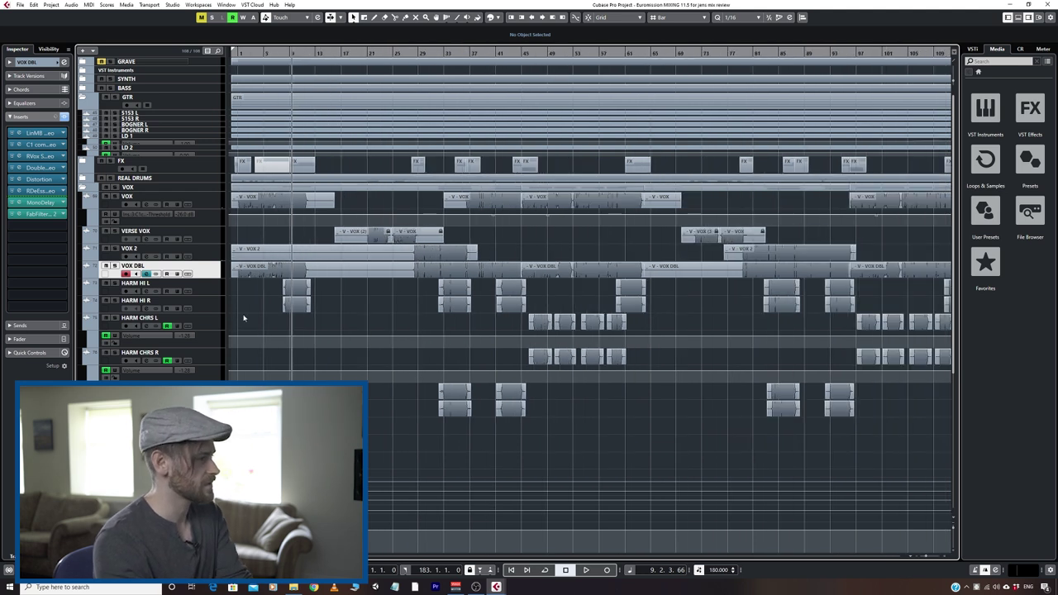
key(g)
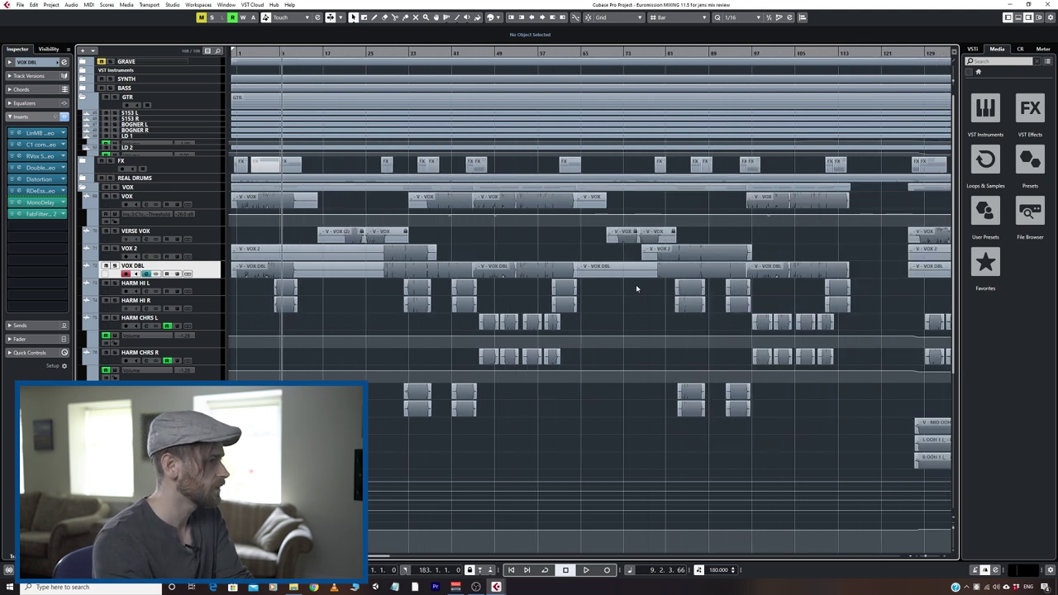
key(g)
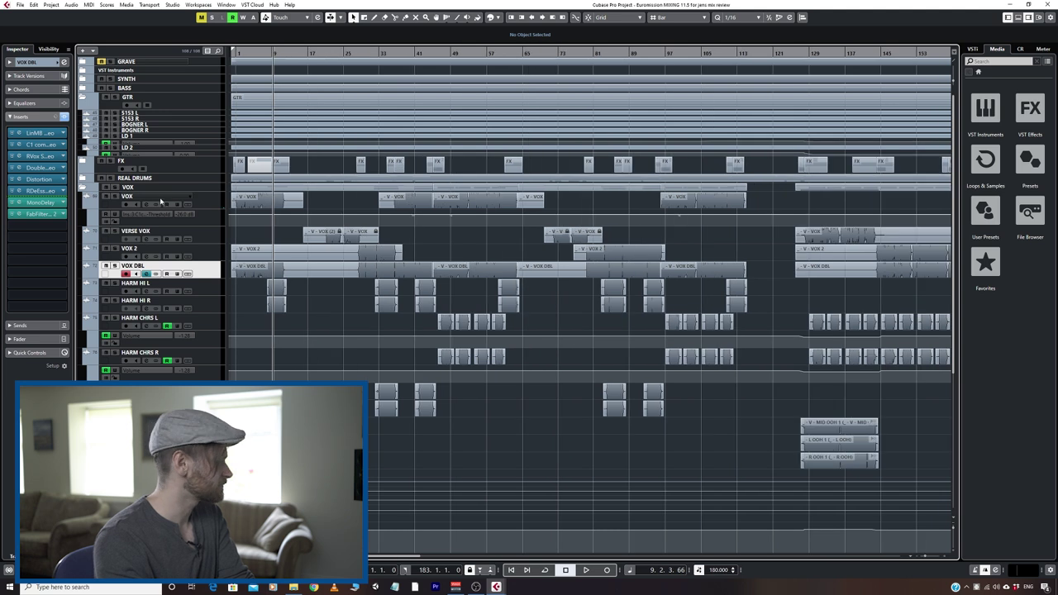
click(212, 240)
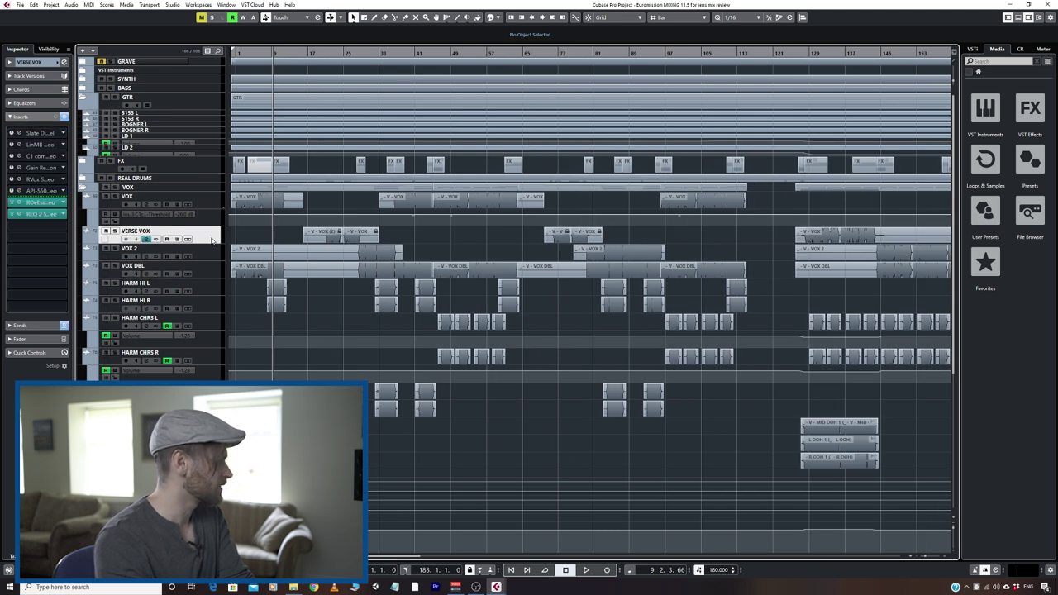
click(209, 206)
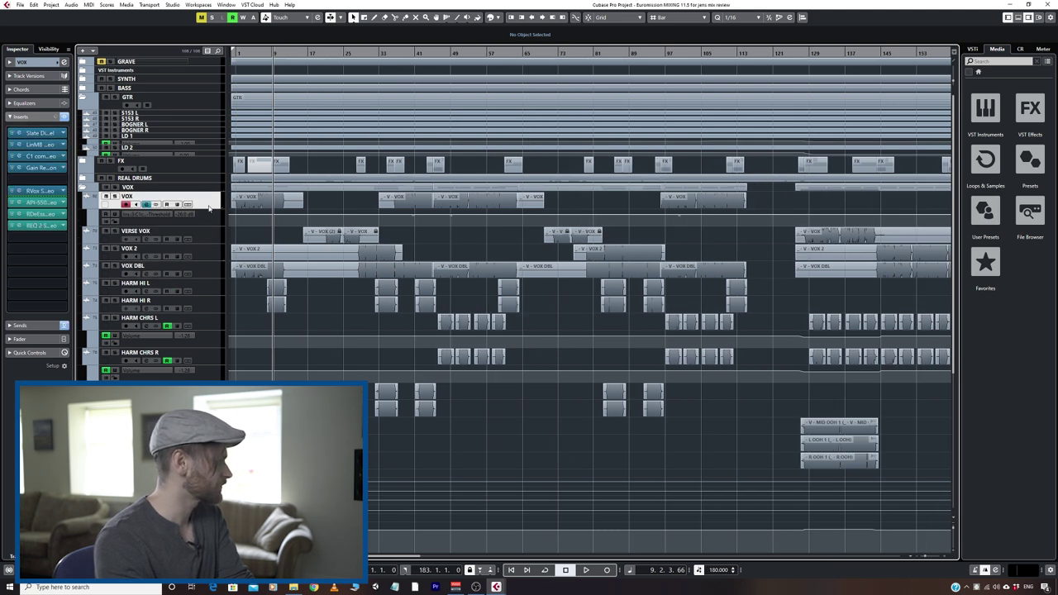
click(211, 240)
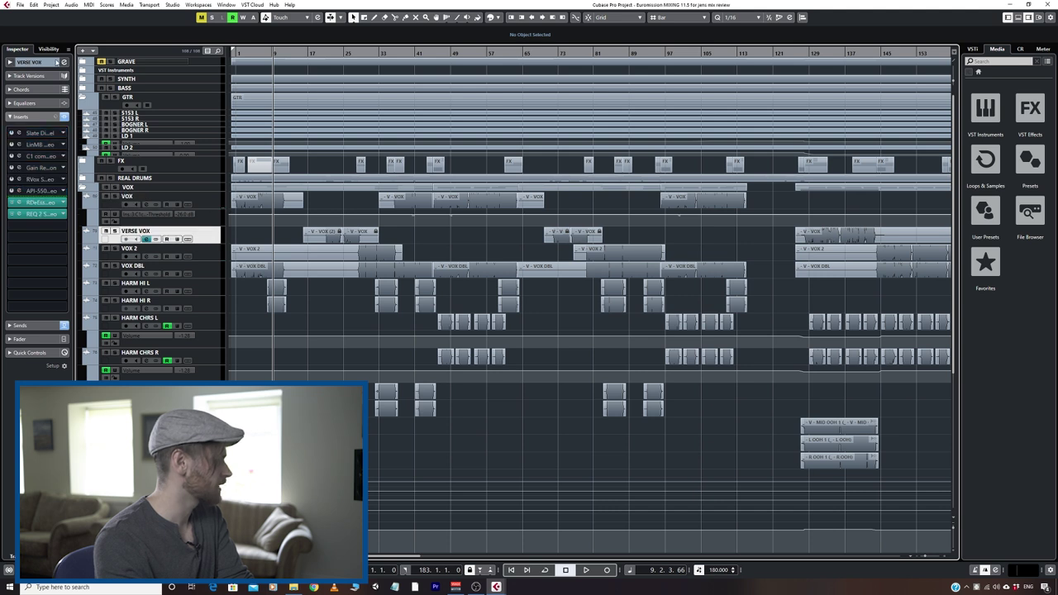
click(212, 204)
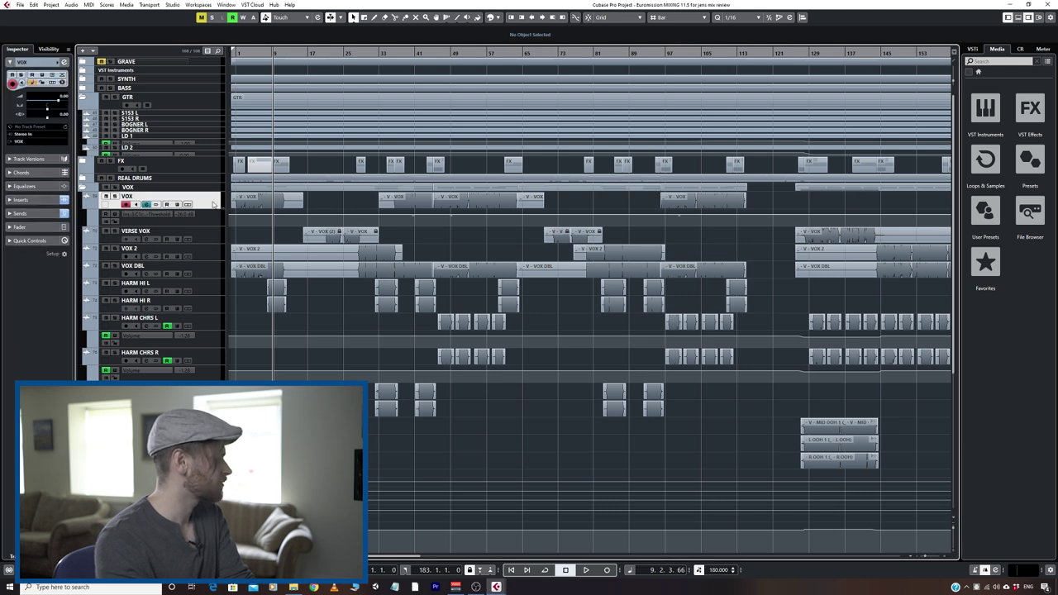
click(210, 239)
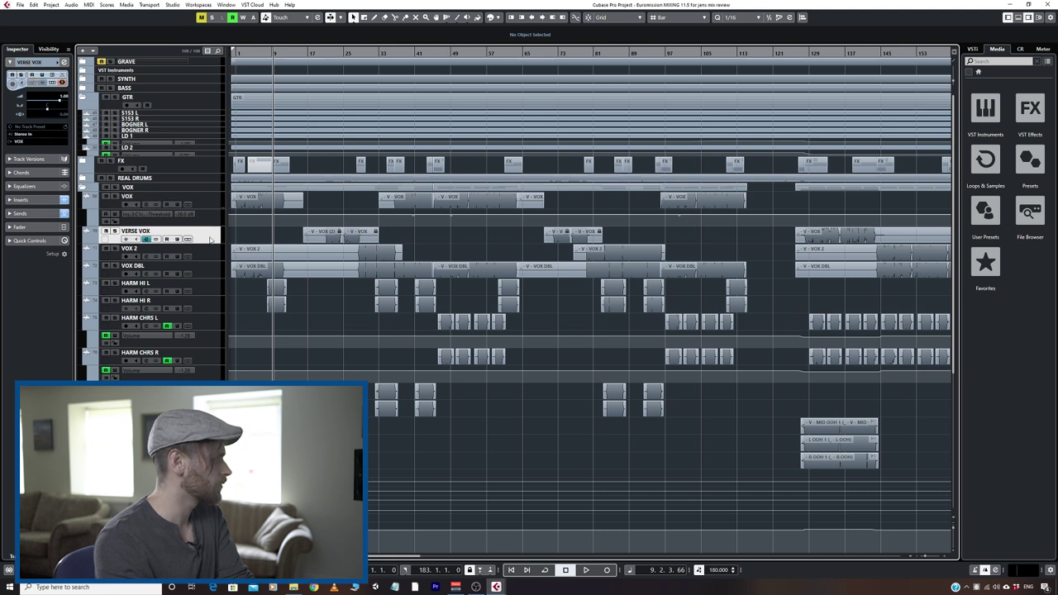
key(g)
key(g)
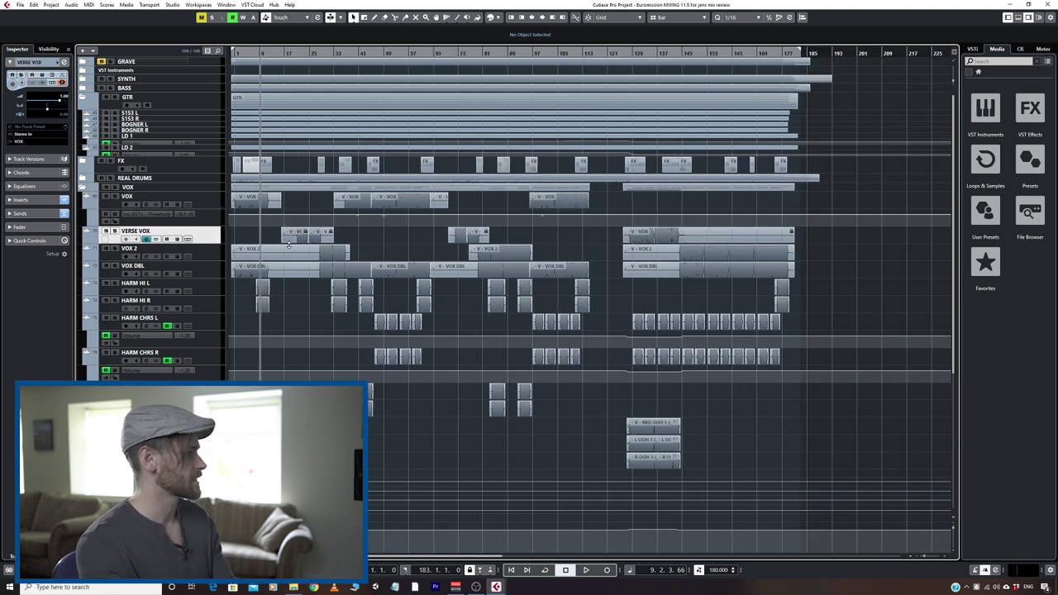
- Select HARM CHRS L, set the position to bar 45, zoom in, and scroll the tracks down
click(211, 325)
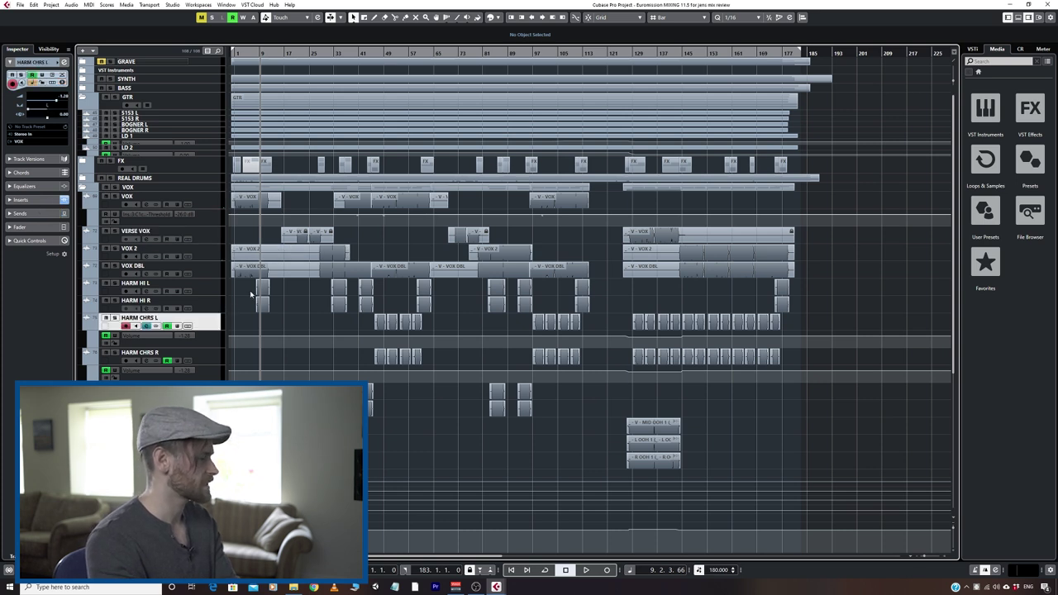
click(374, 53)
drag(374, 52, 378, 54)
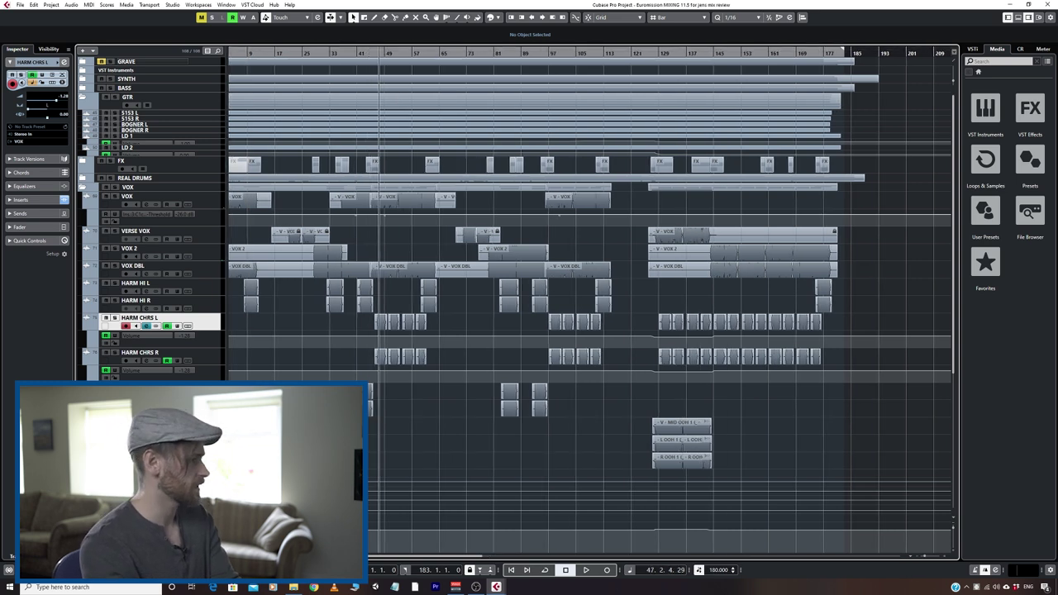
key(Down)
key(Down)
key(Down)
key(Down)
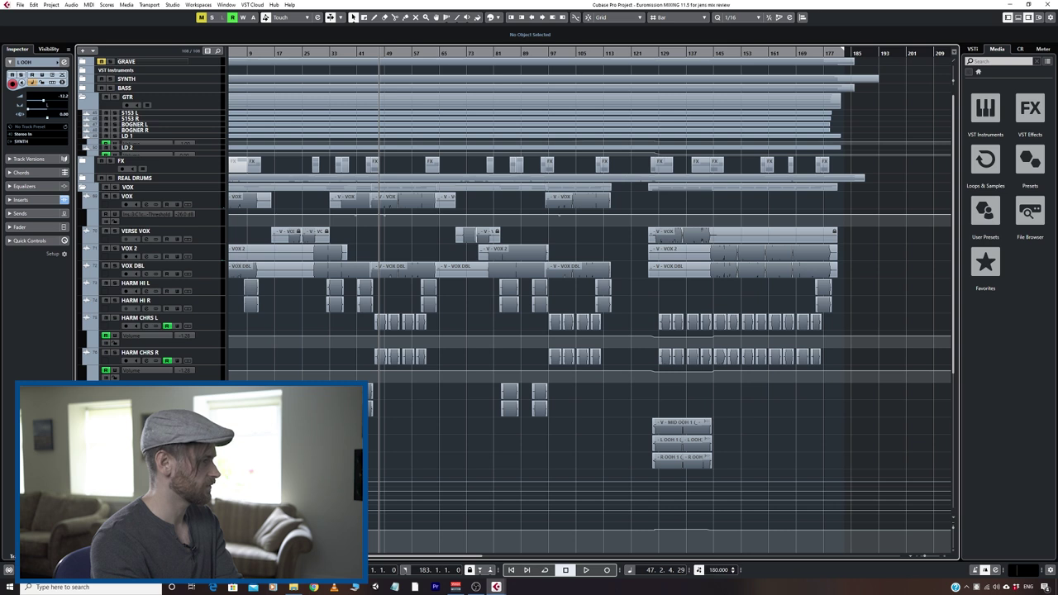
scroll(592, 198, down, 4)
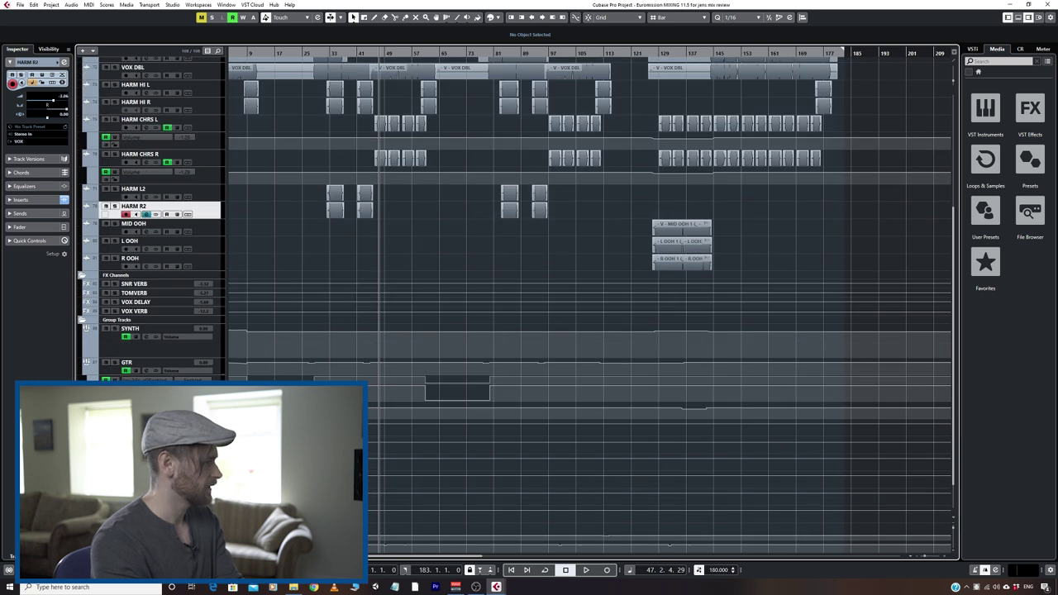
- Select the VOX channel, solo the vocals, and play briefly from around bar 147
click(53, 265)
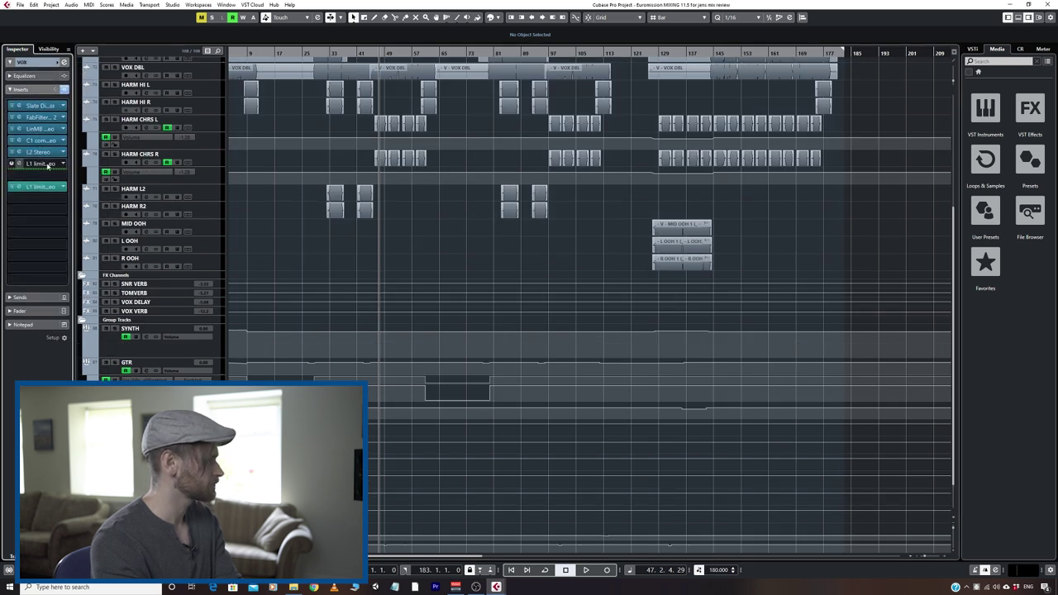
key(s)
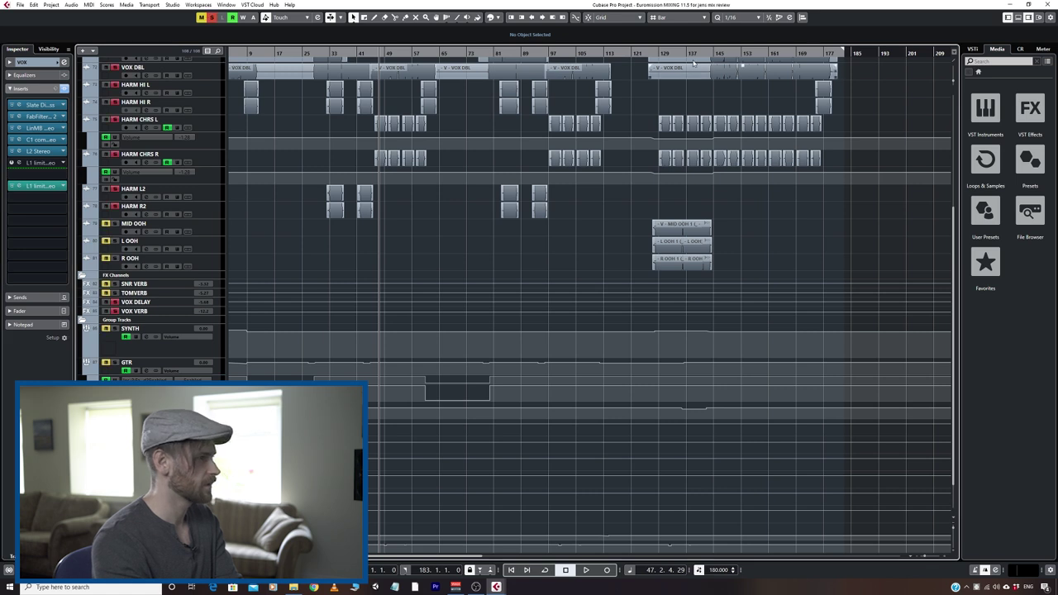
drag(692, 52, 720, 52)
scroll(720, 52, up, 1)
key(space)
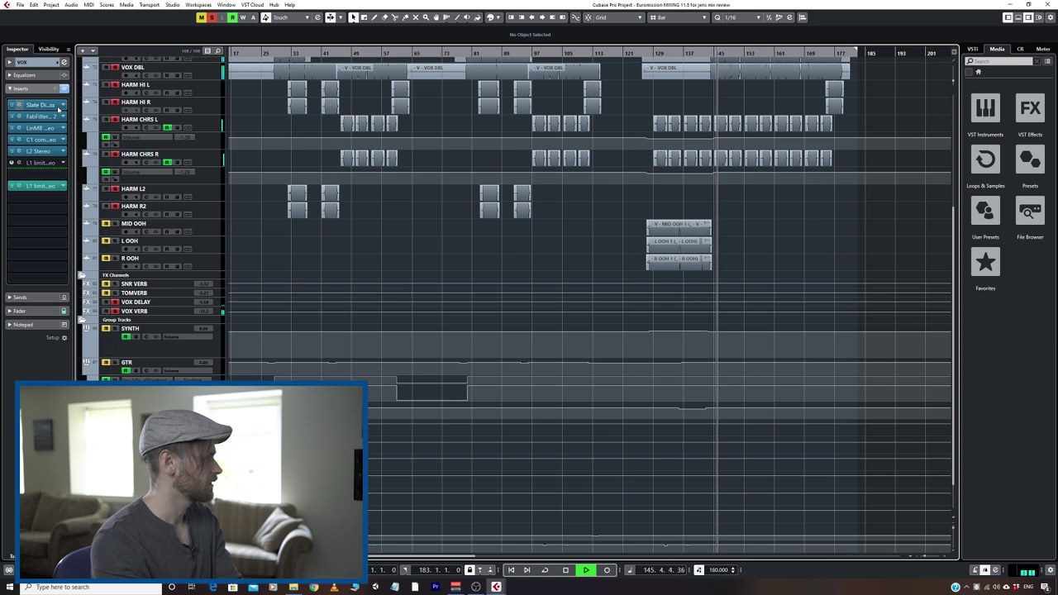
scroll(590, 214, up, 1)
scroll(590, 215, up, 3)
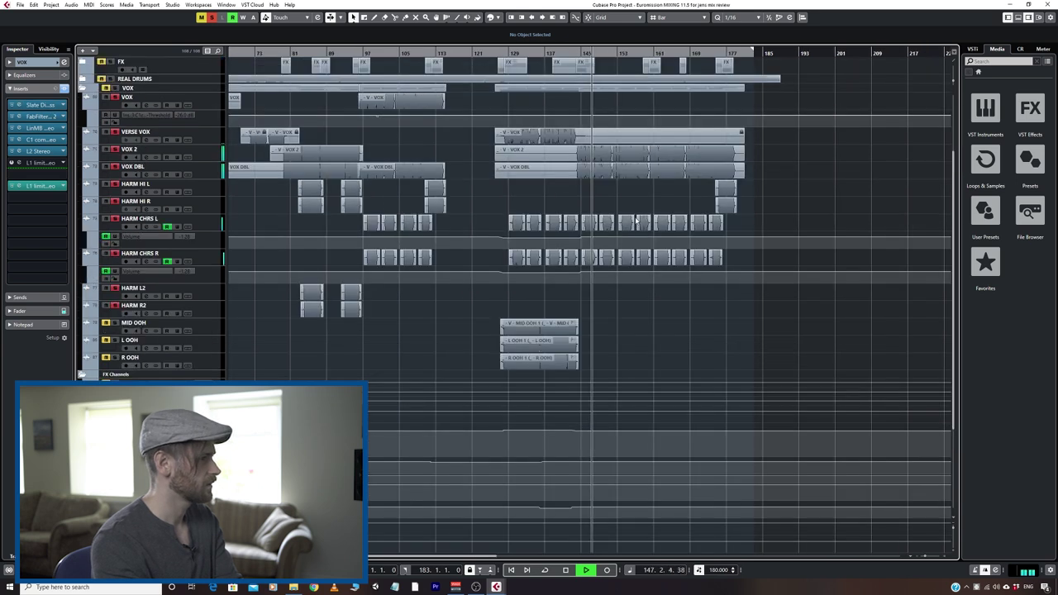
scroll(590, 215, up, 1)
key(space)
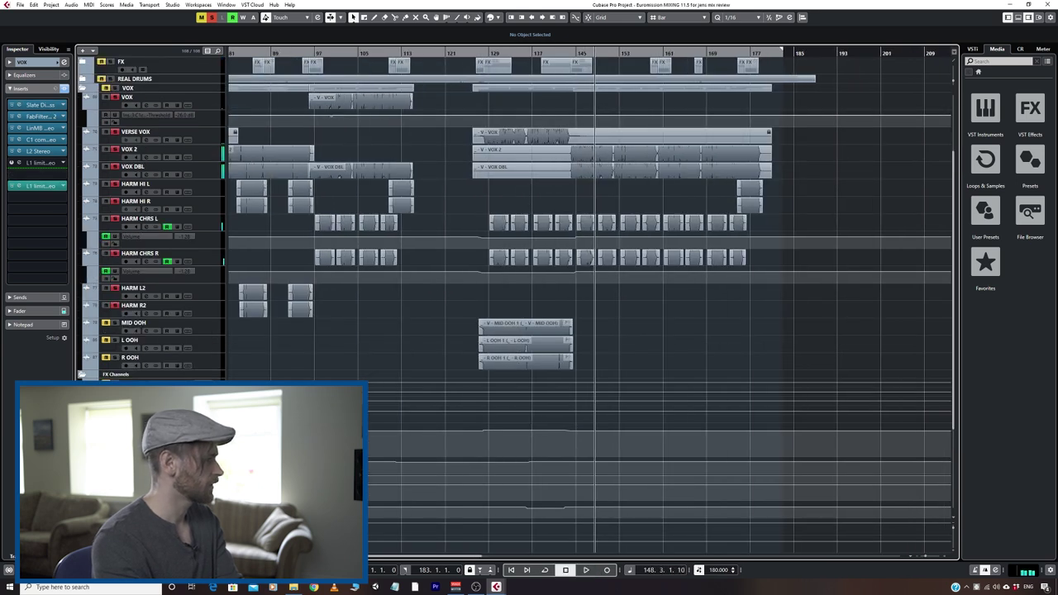
scroll(388, 356, down, 3)
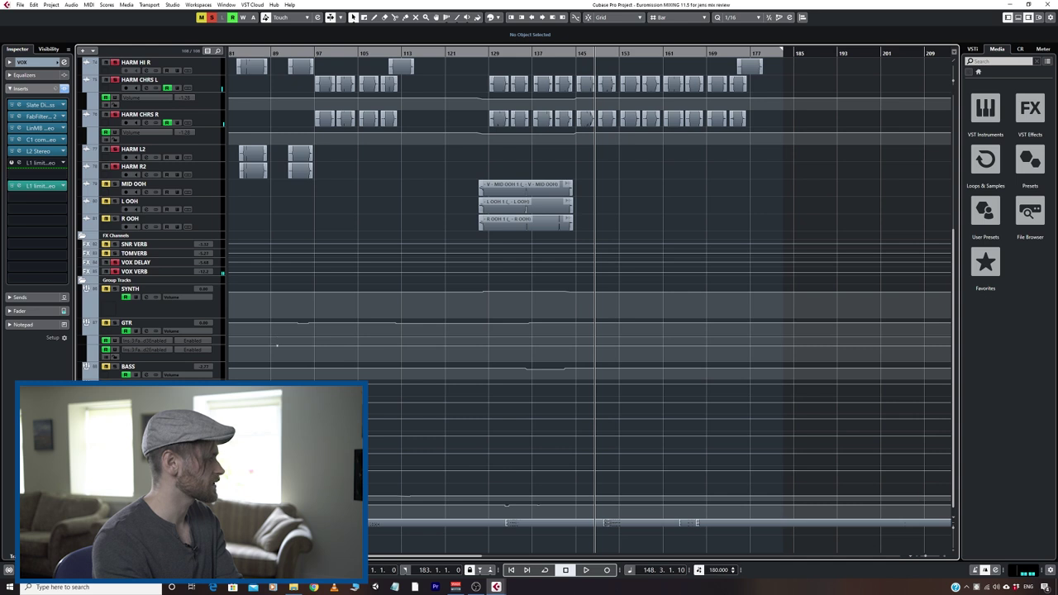
- Check the Slate Virtual Mixbuss, then open Pro-Q 2, nudge its low-cut higher, and play
click(41, 105)
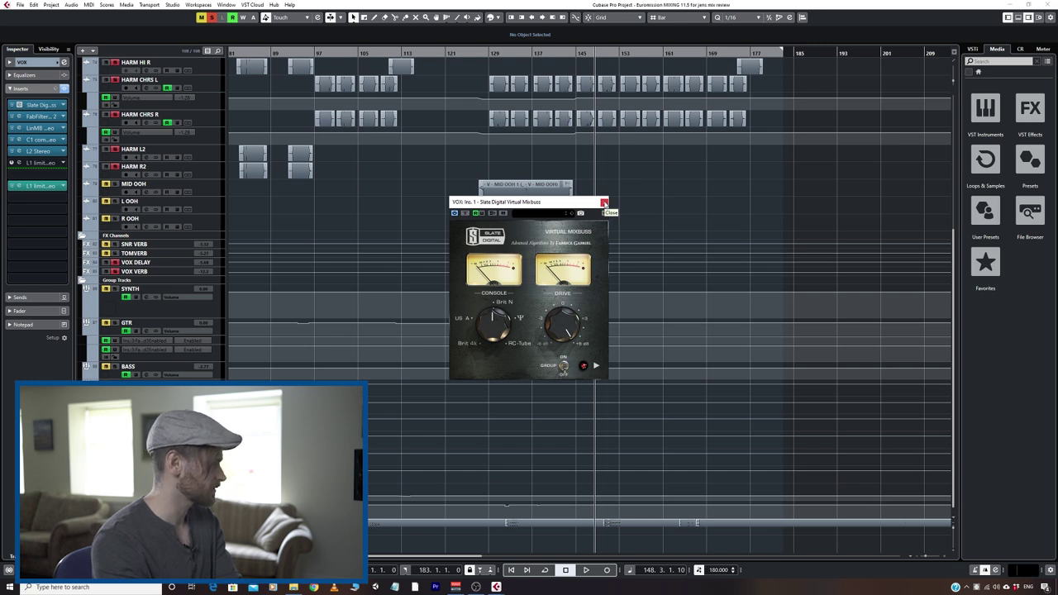
click(605, 203)
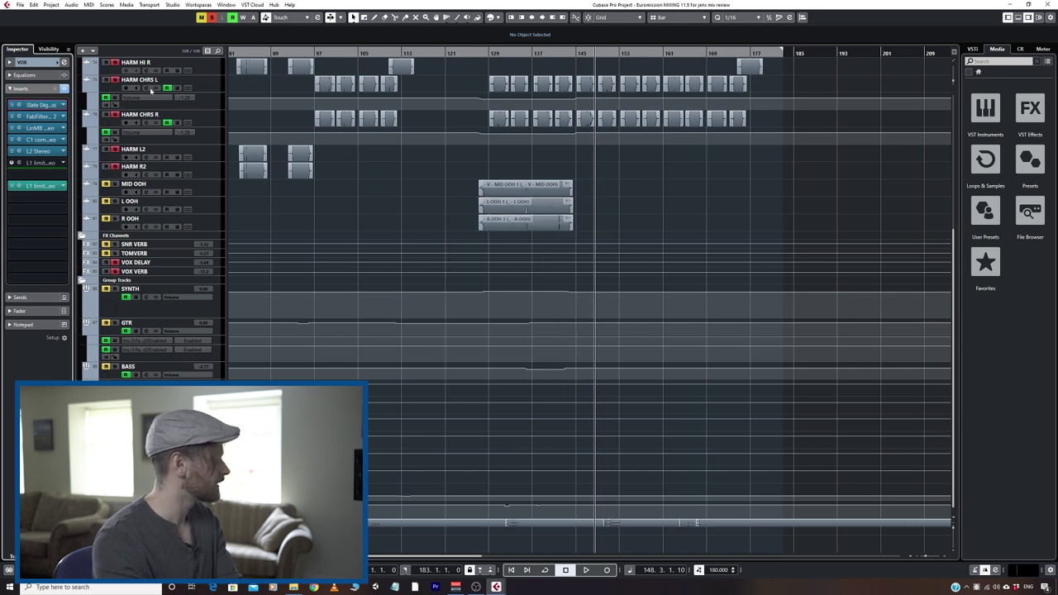
click(42, 117)
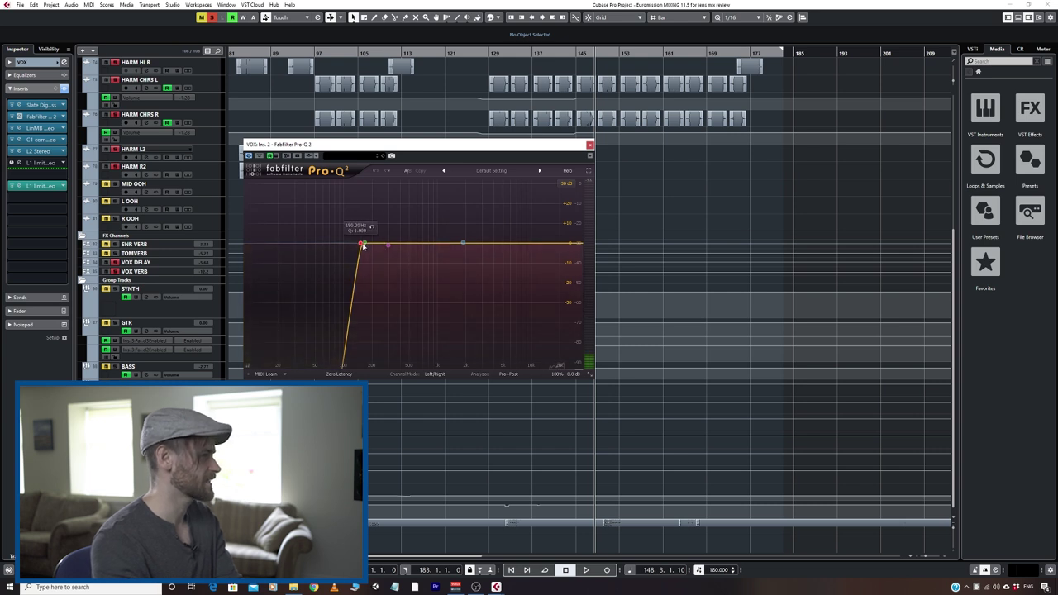
drag(362, 248, 363, 243)
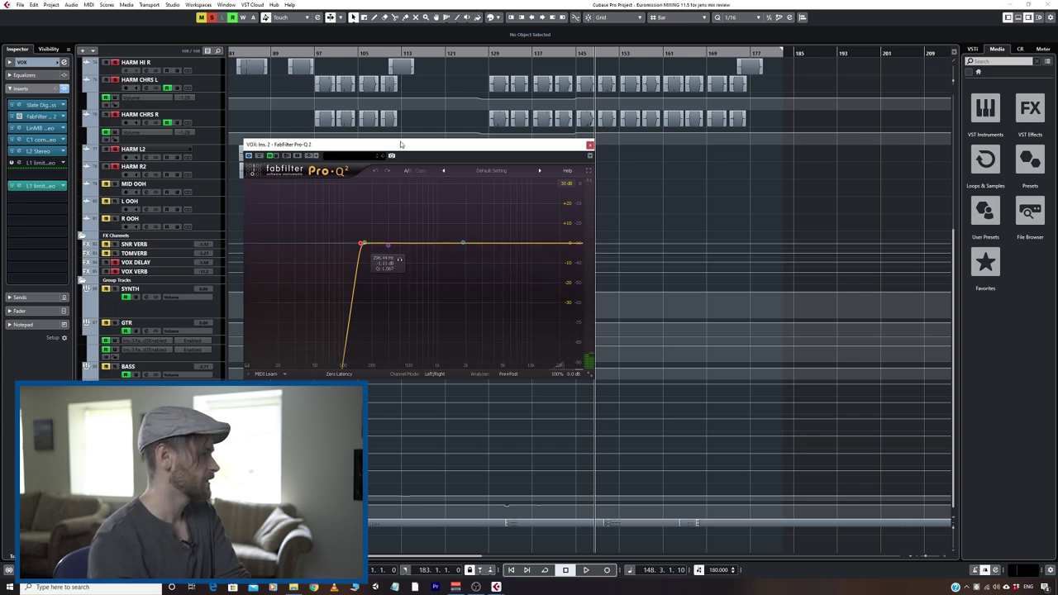
drag(394, 148, 477, 152)
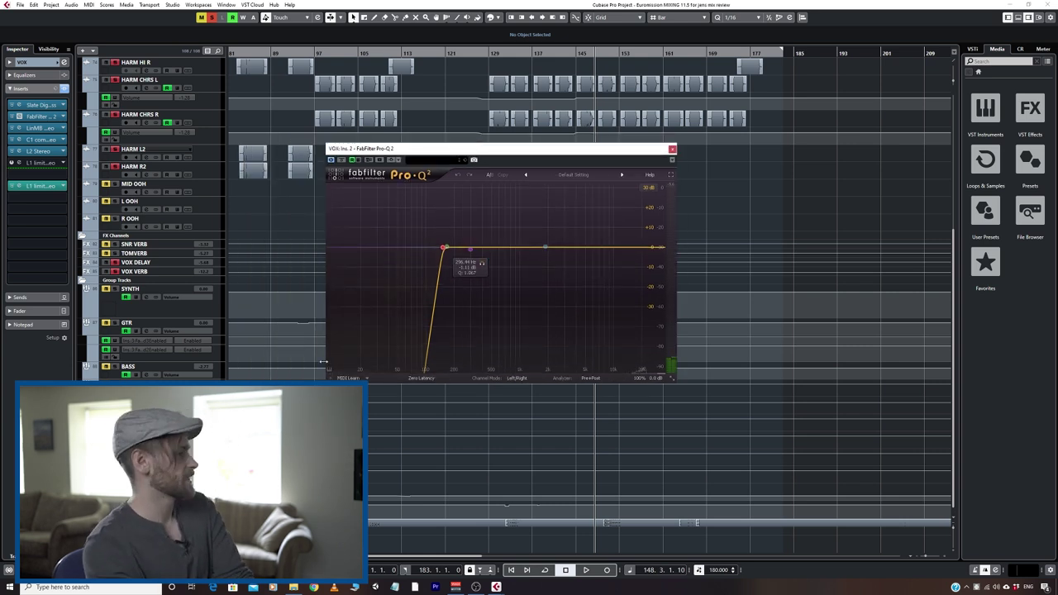
key(h)
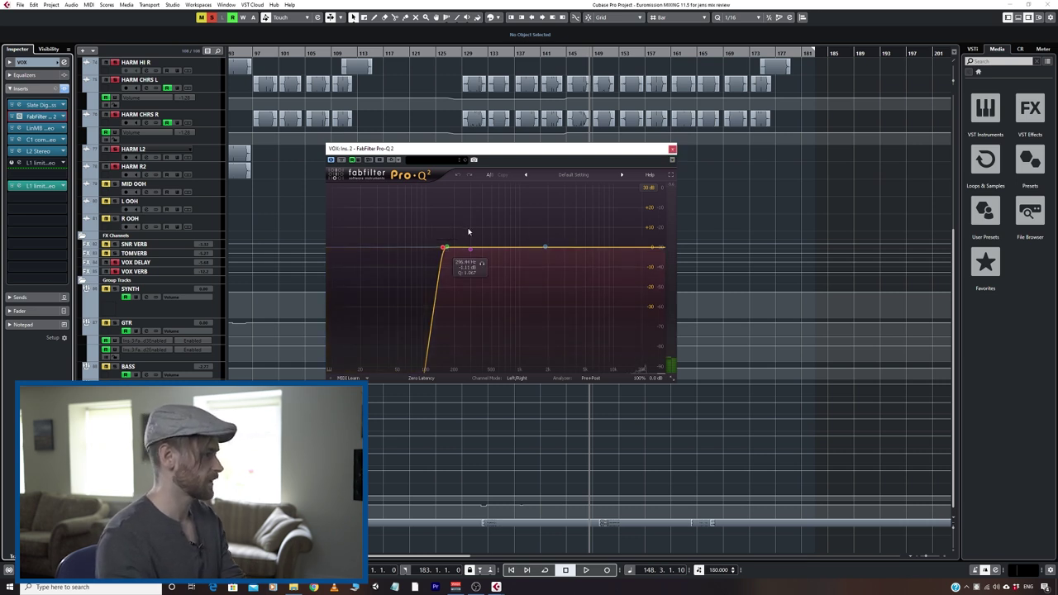
key(space)
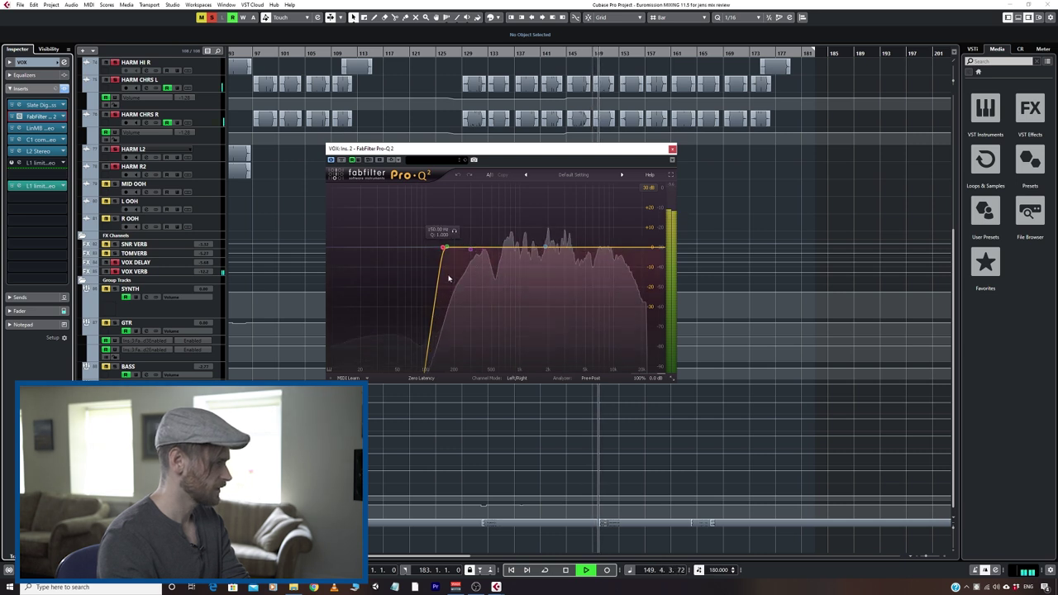
key(space)
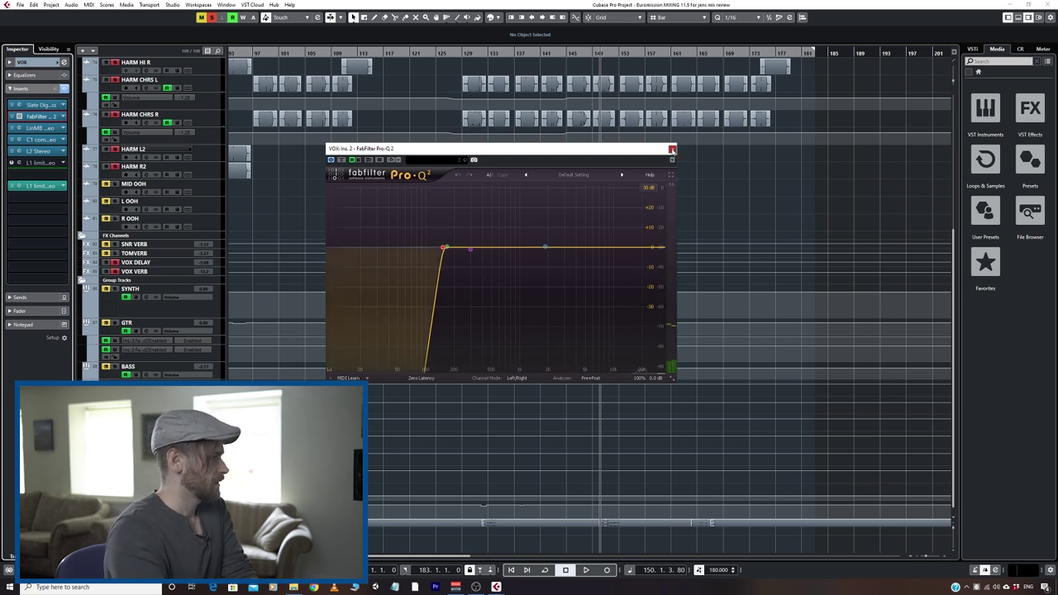
- Close the Pro-Q 2, open VOX's LinMB Stereo multiband, position it, and play a few bars
click(672, 149)
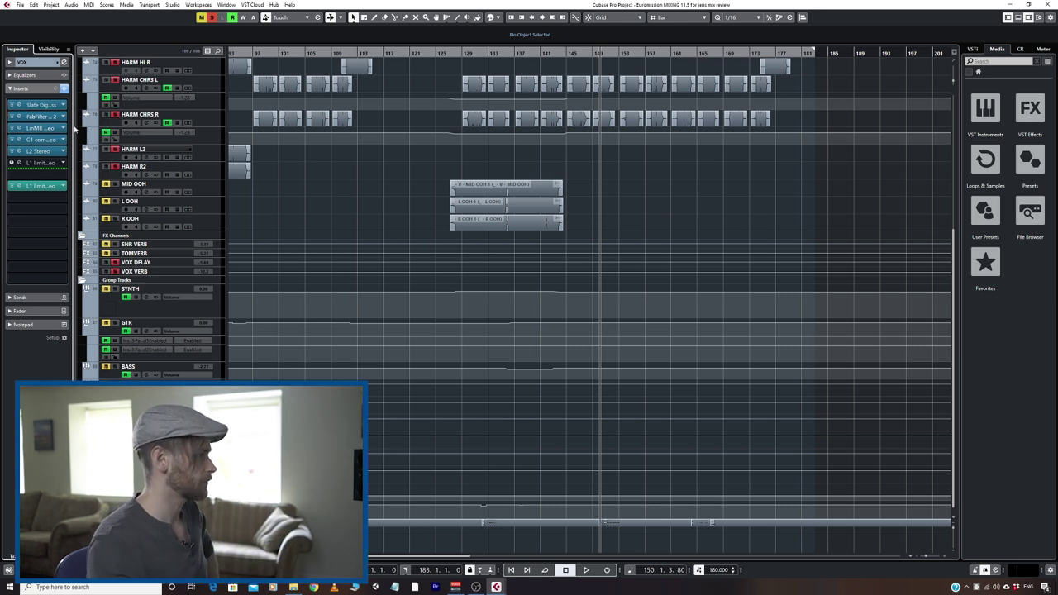
click(41, 128)
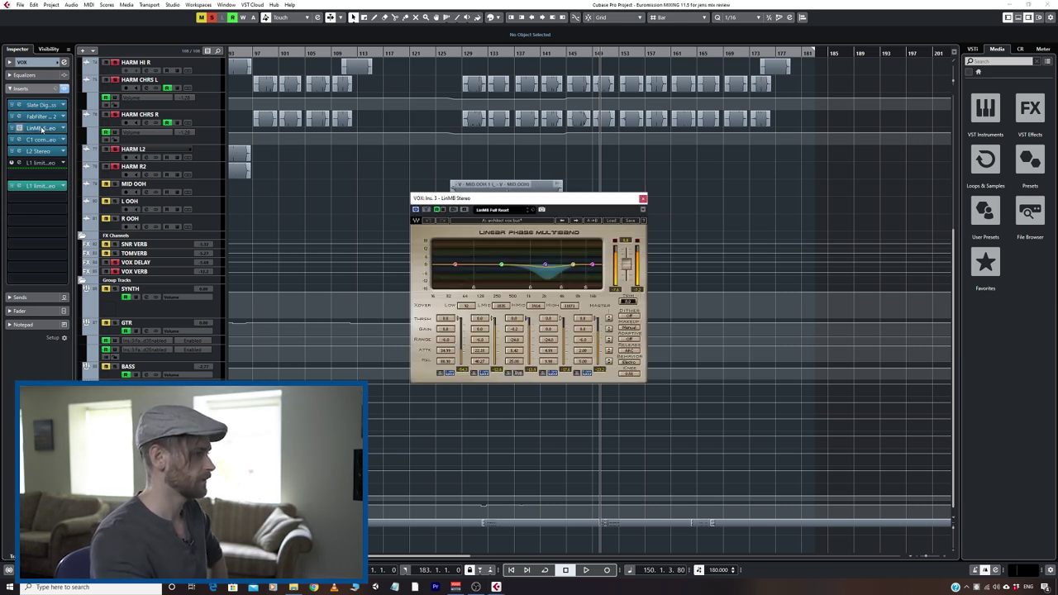
drag(515, 200, 550, 227)
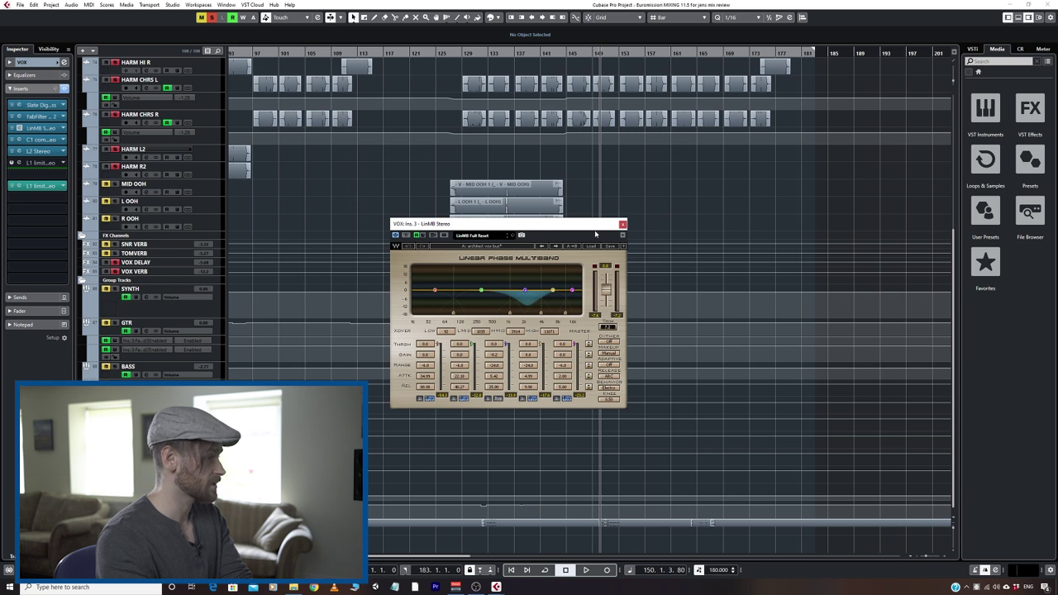
drag(590, 229, 559, 232)
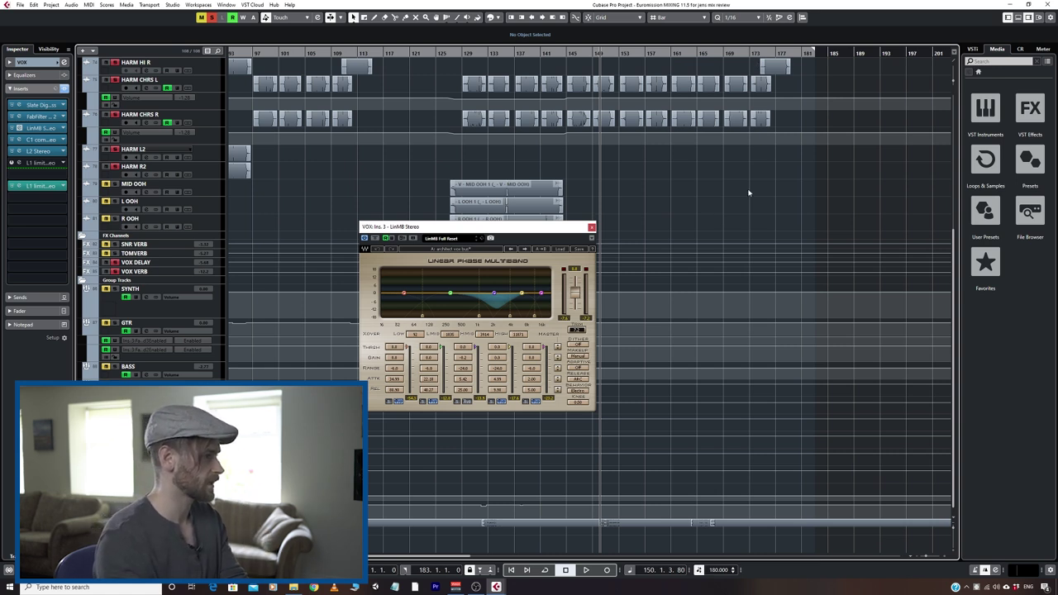
key(space)
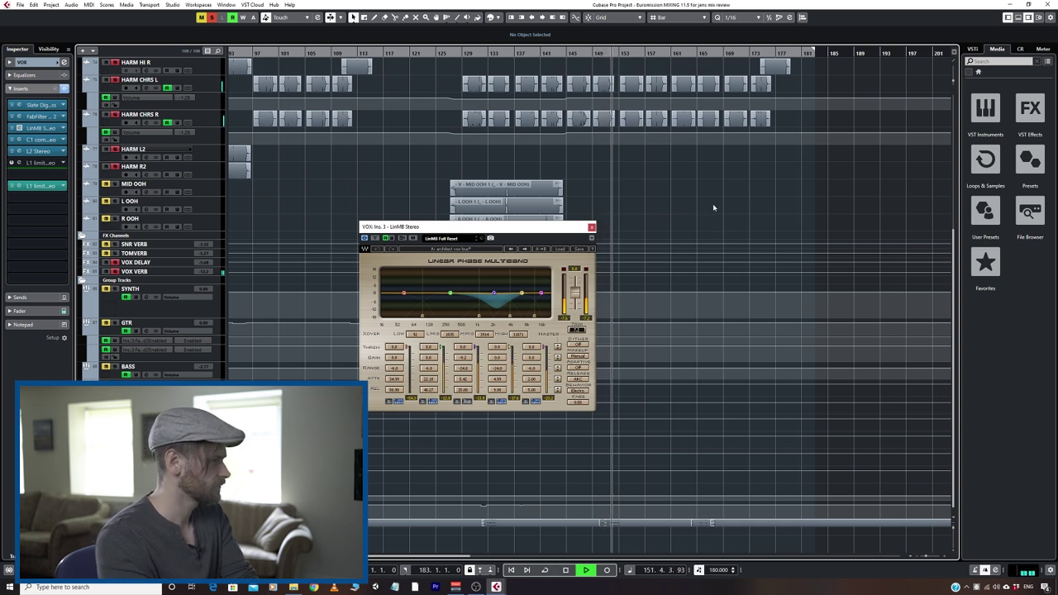
key(space)
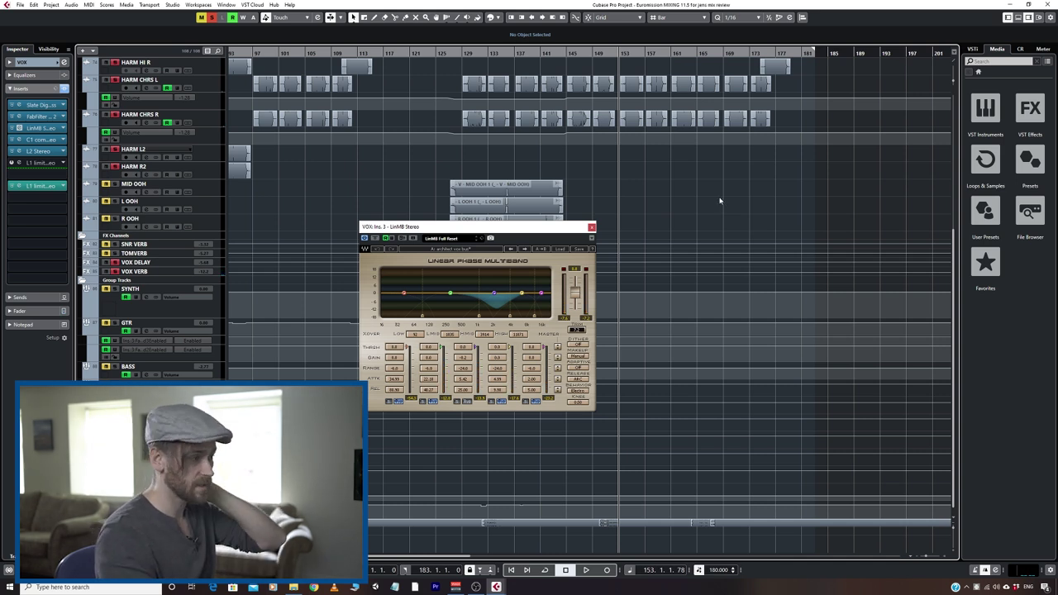
drag(492, 228, 504, 203)
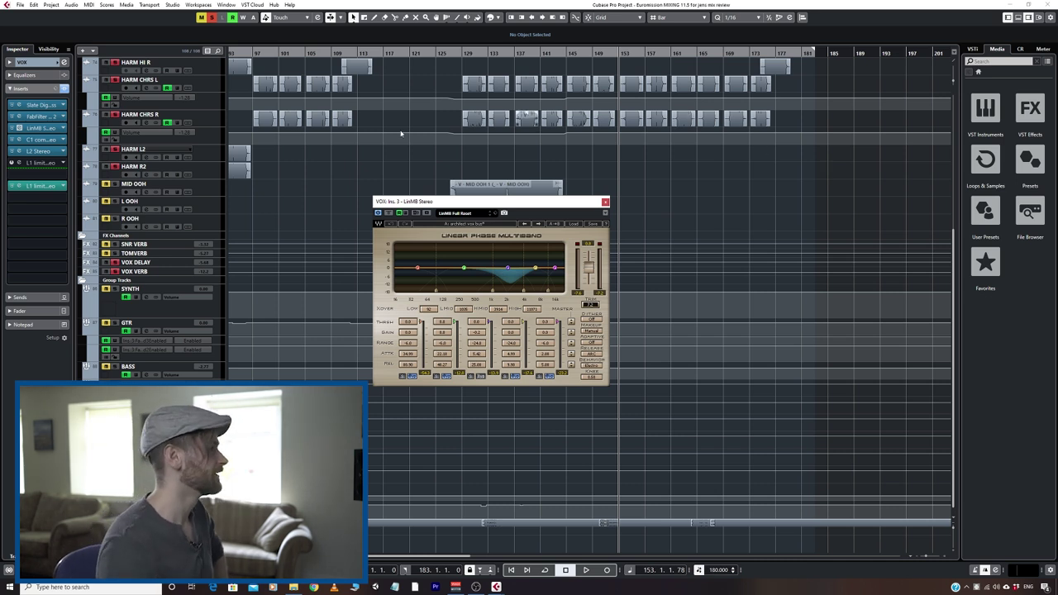
double_click(40, 140)
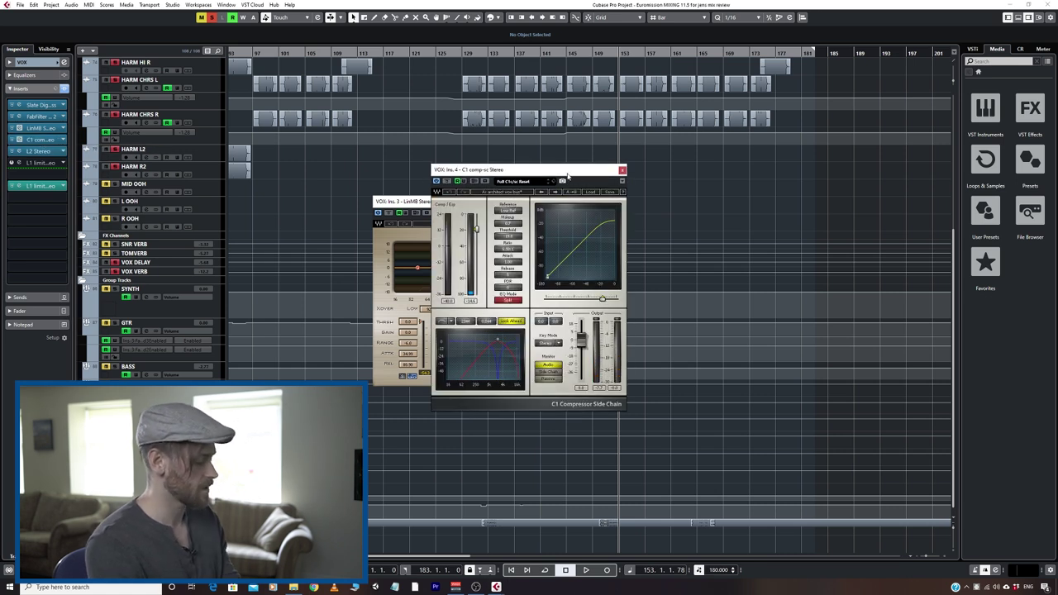
key(space)
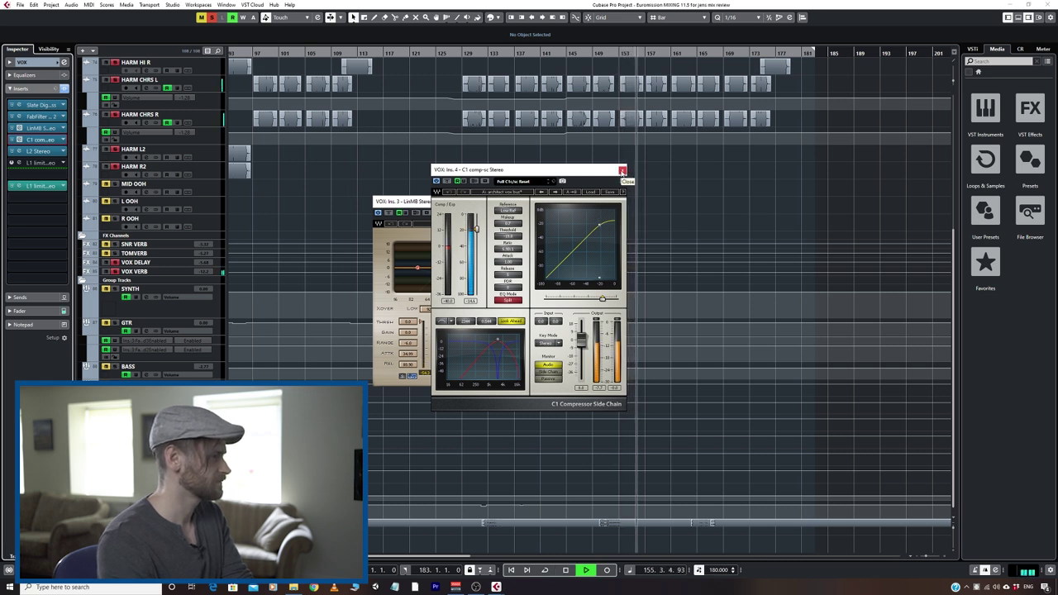
key(space)
click(622, 171)
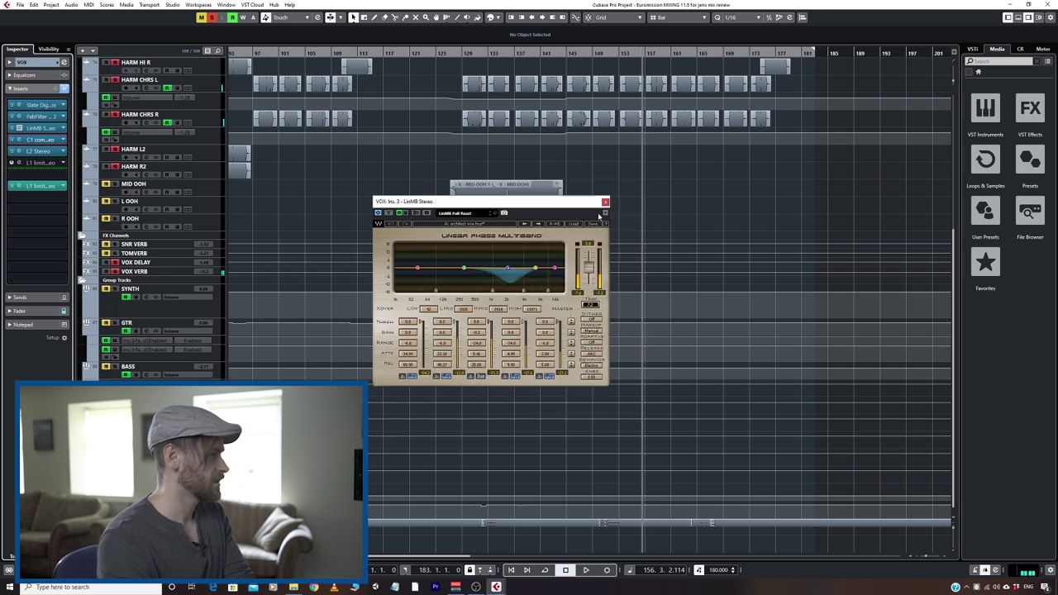
click(605, 203)
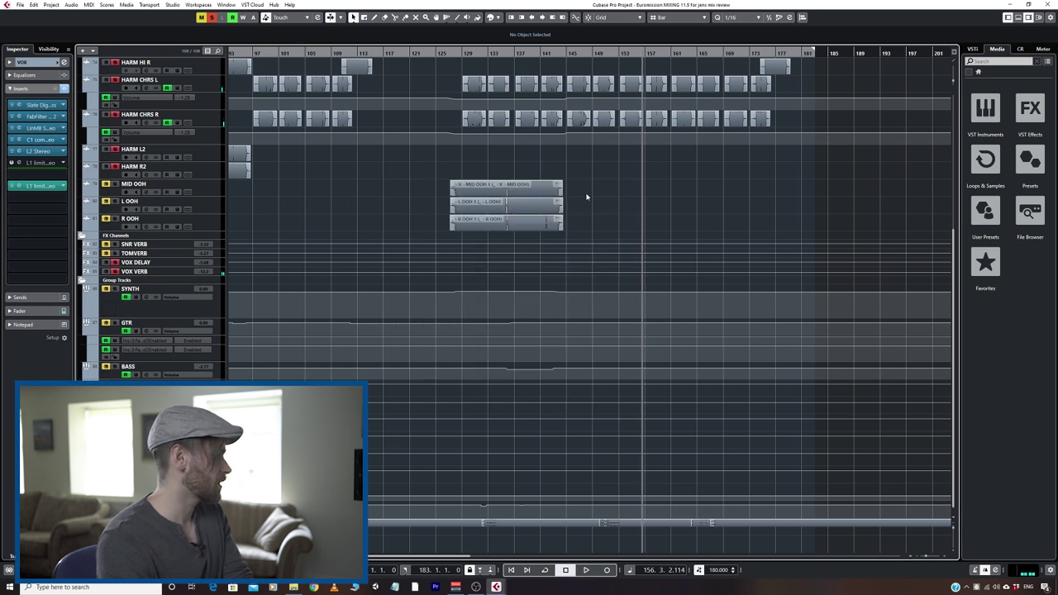
- Open the VOX bus's L2 Ultramaximizer and reposition its window up and left
click(48, 152)
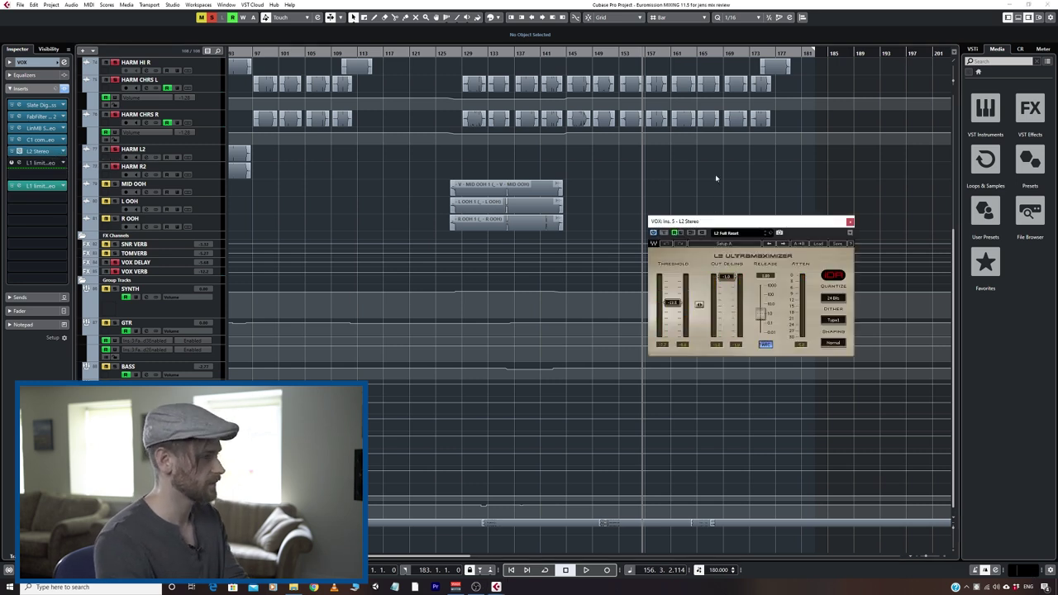
drag(731, 224, 601, 253)
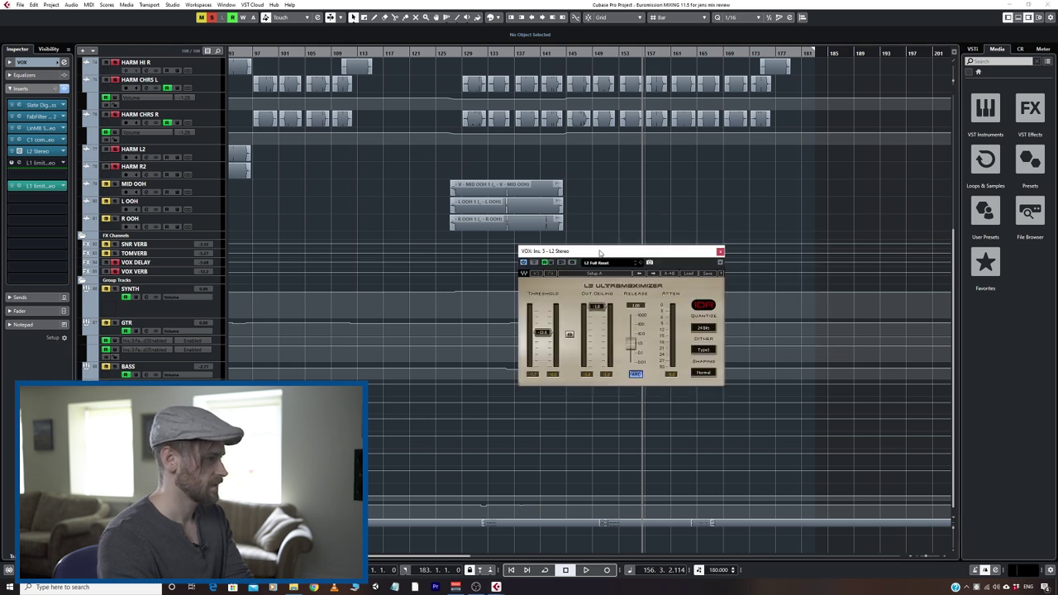
scroll(600, 254, right, 4)
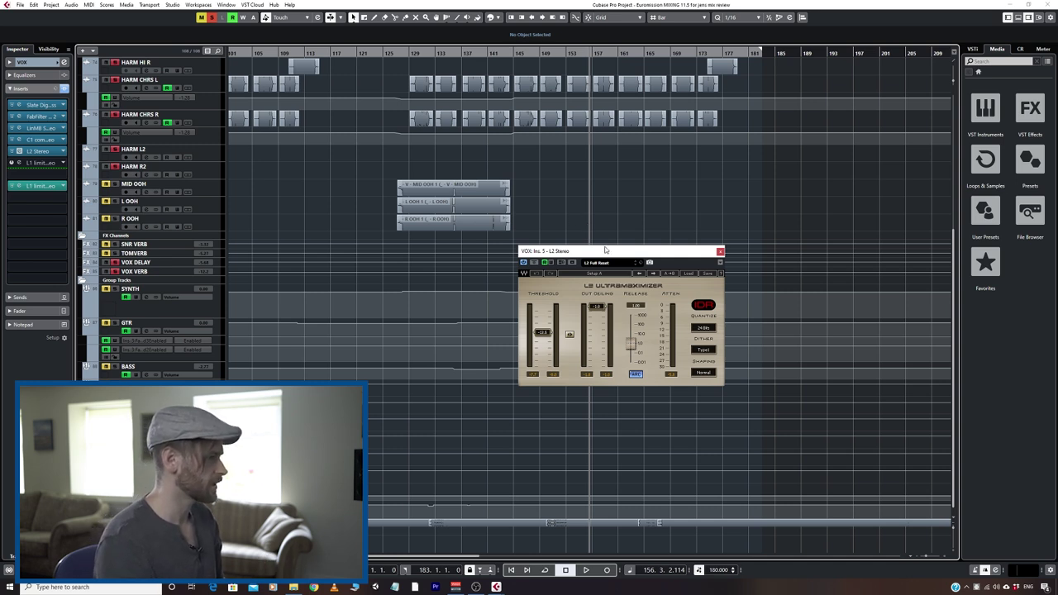
drag(607, 249, 483, 178)
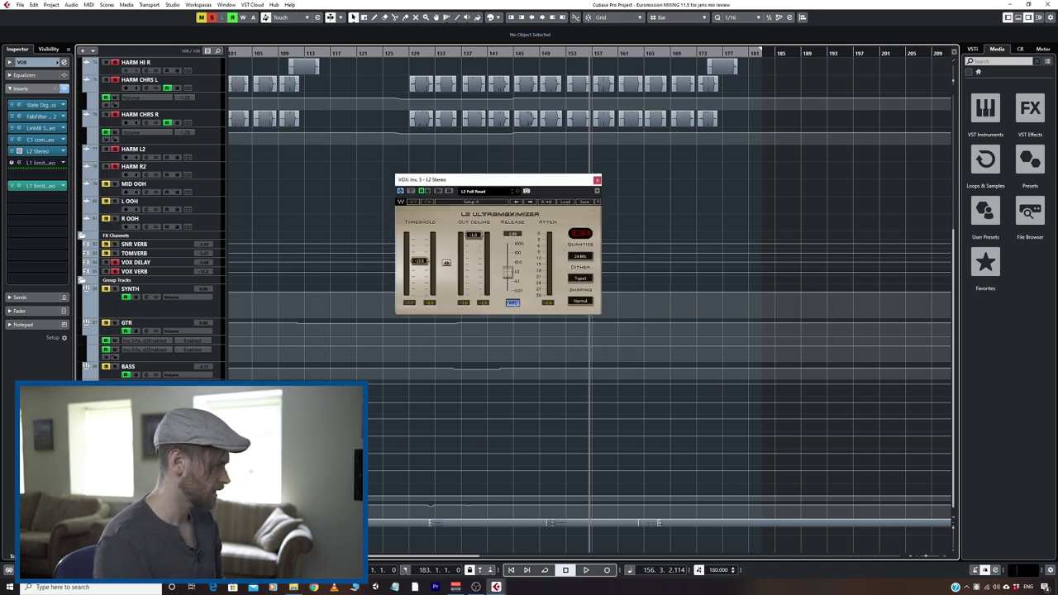
- Play the vocals through the L2 Ultramaximizer, then close its window
key(ctrl+a)
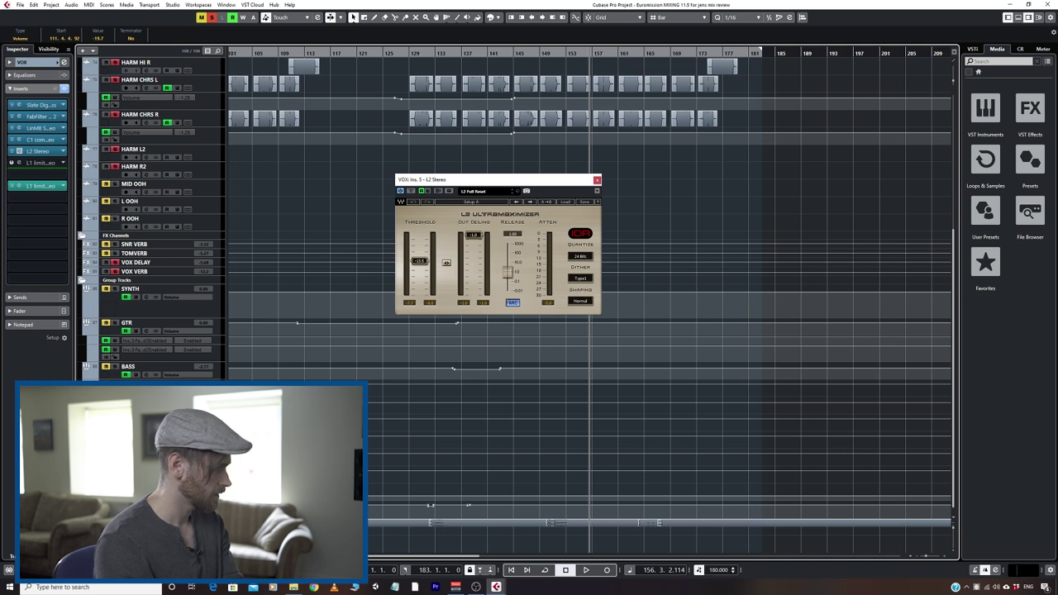
key(g)
key(g)
key(g)
key(g)
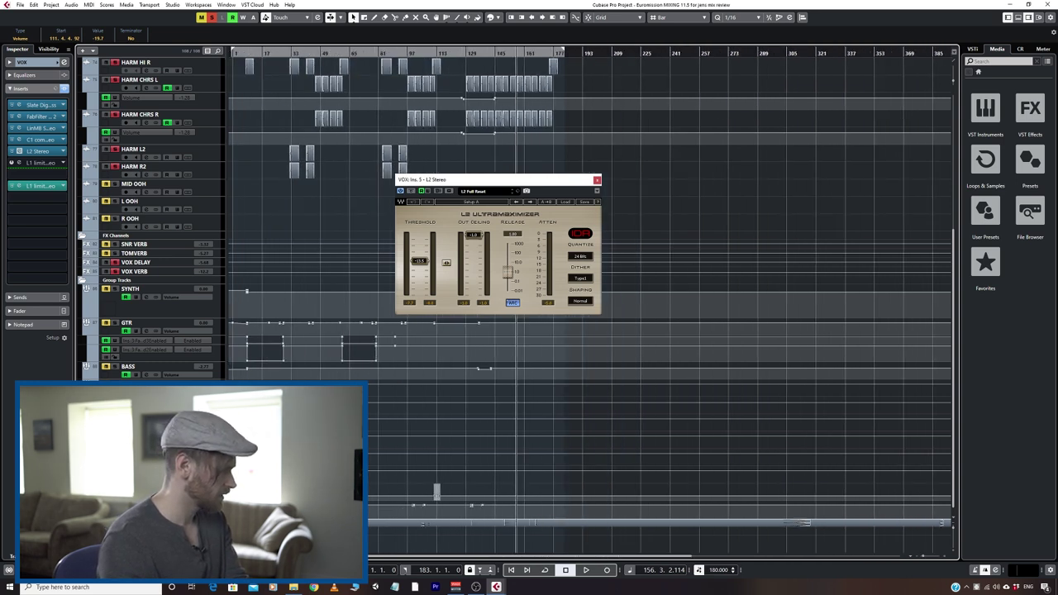
click(476, 482)
key(h)
key(h)
key(h)
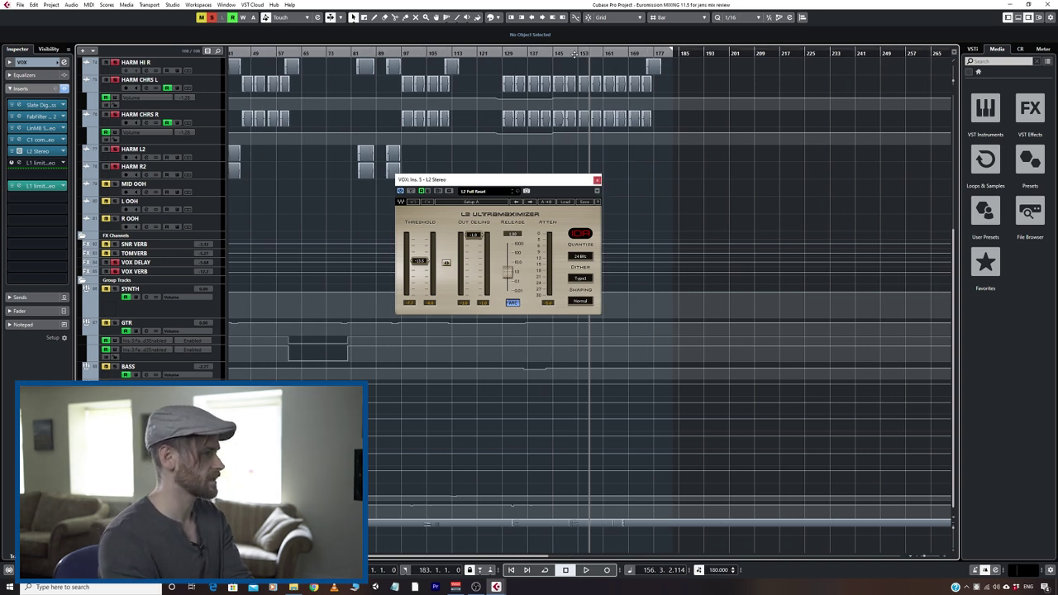
key(space)
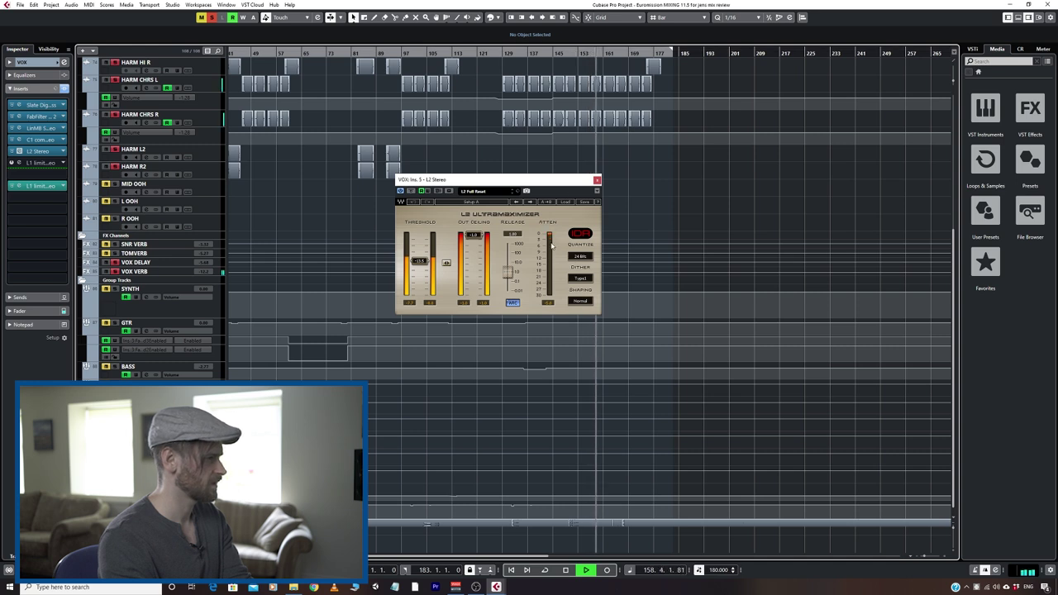
key(space)
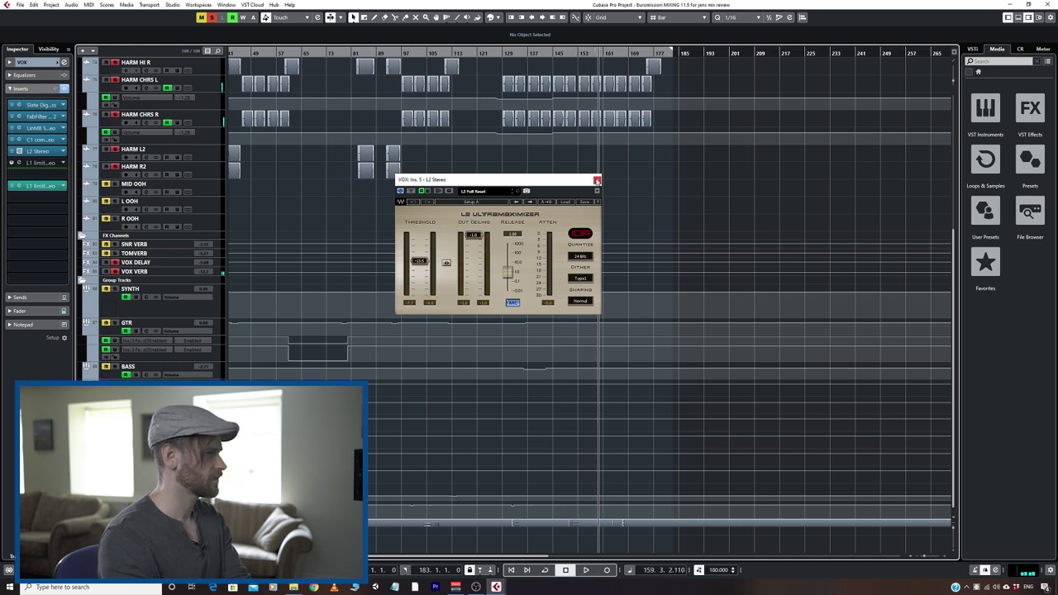
click(596, 180)
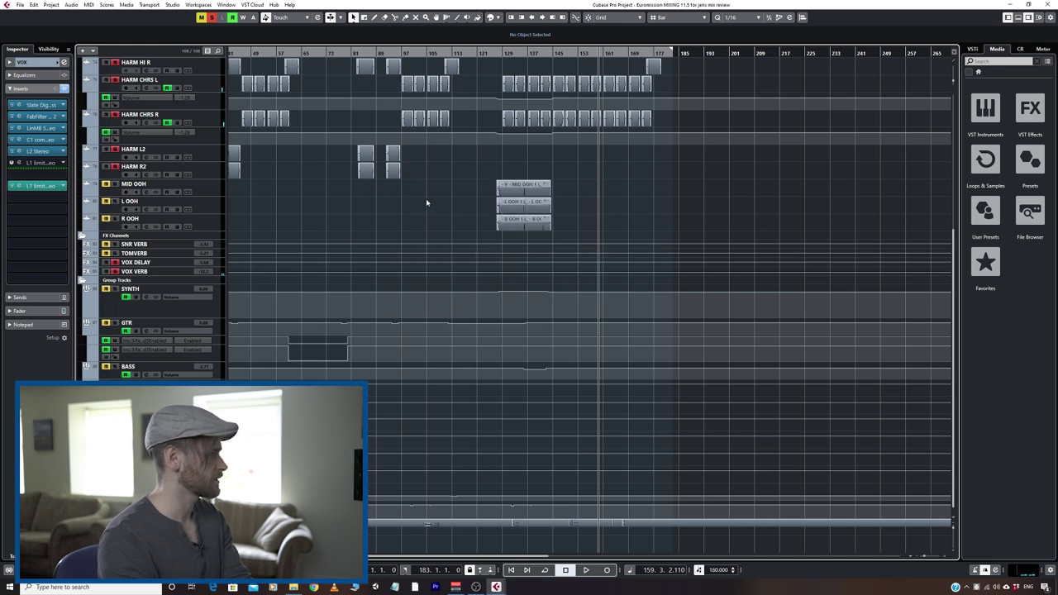
- Open the VOX bus's L1 Limiter and reopen the L2 Ultramaximizer alongside it
click(40, 186)
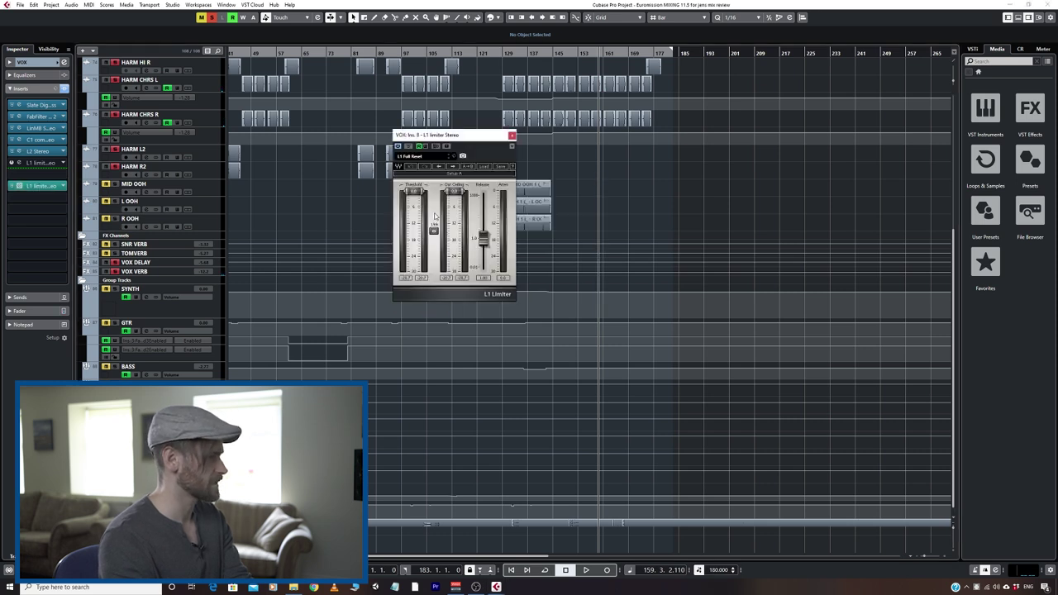
click(41, 62)
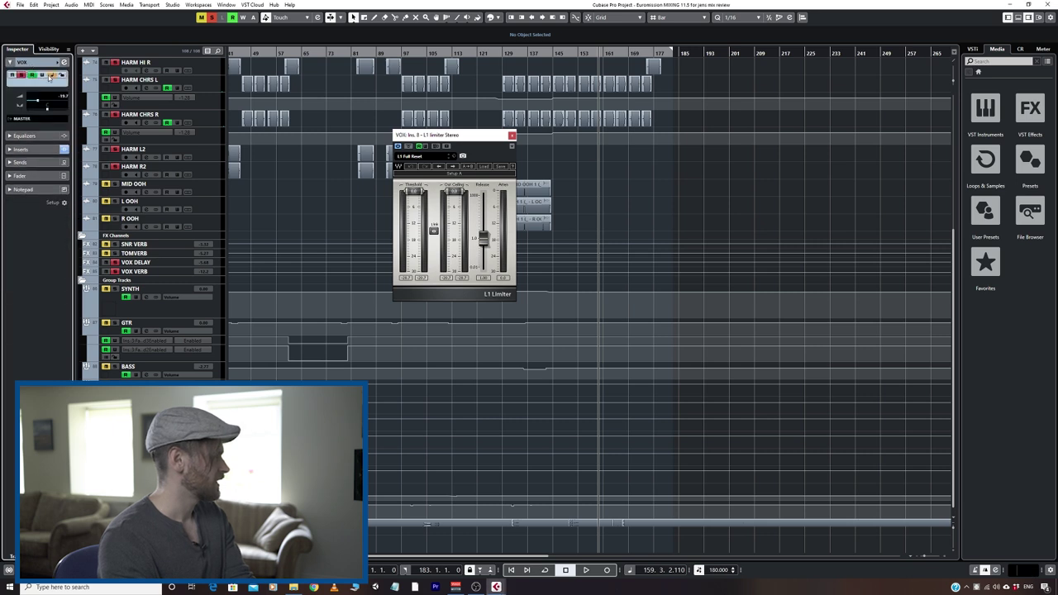
click(41, 150)
click(41, 153)
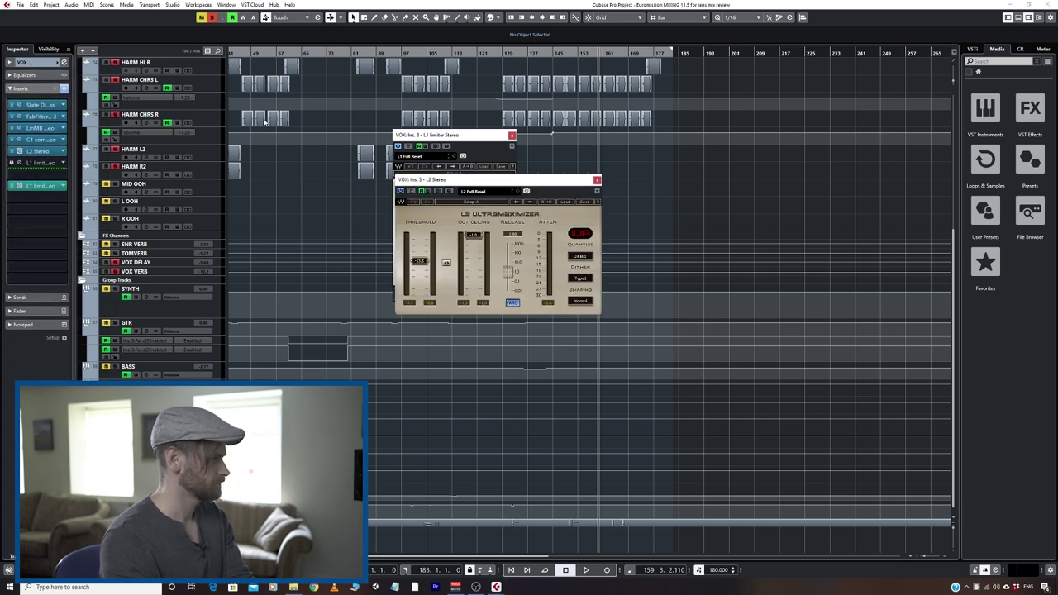
- Inspect the routing and inserts of the instrument bus and MASTER tracks
click(54, 63)
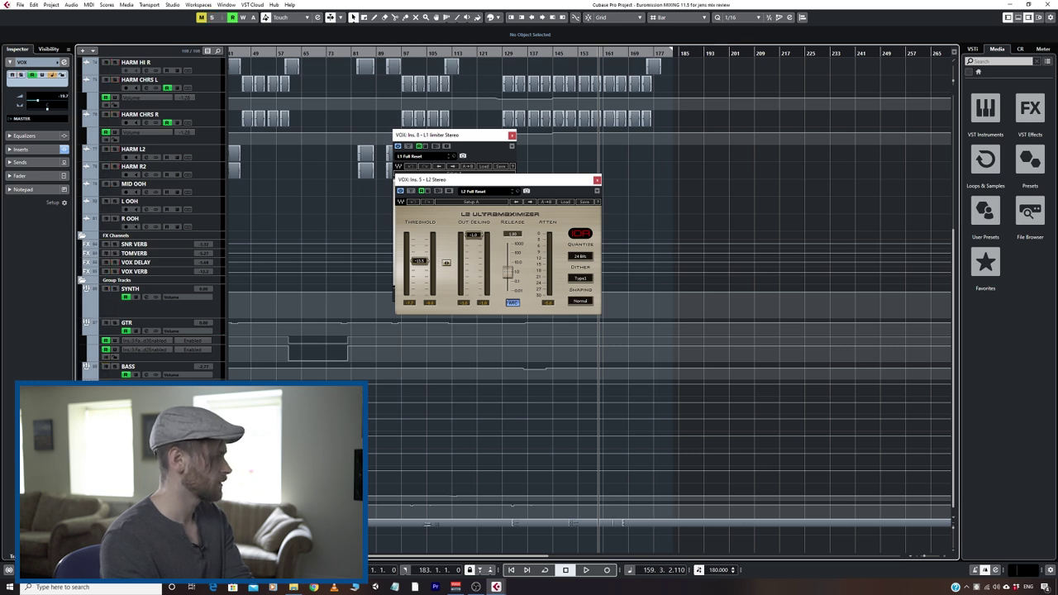
click(23, 150)
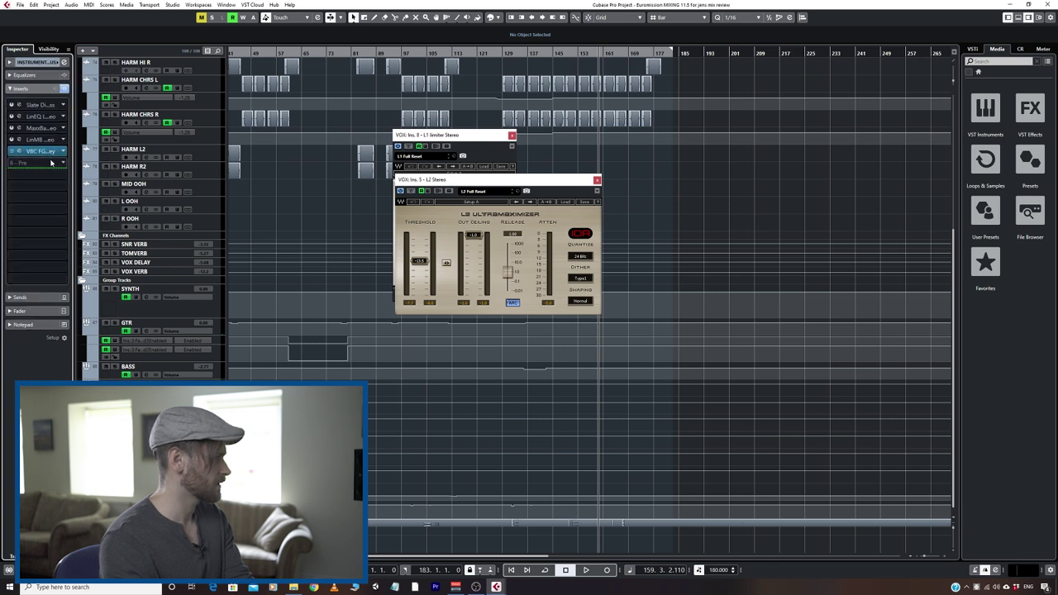
click(38, 62)
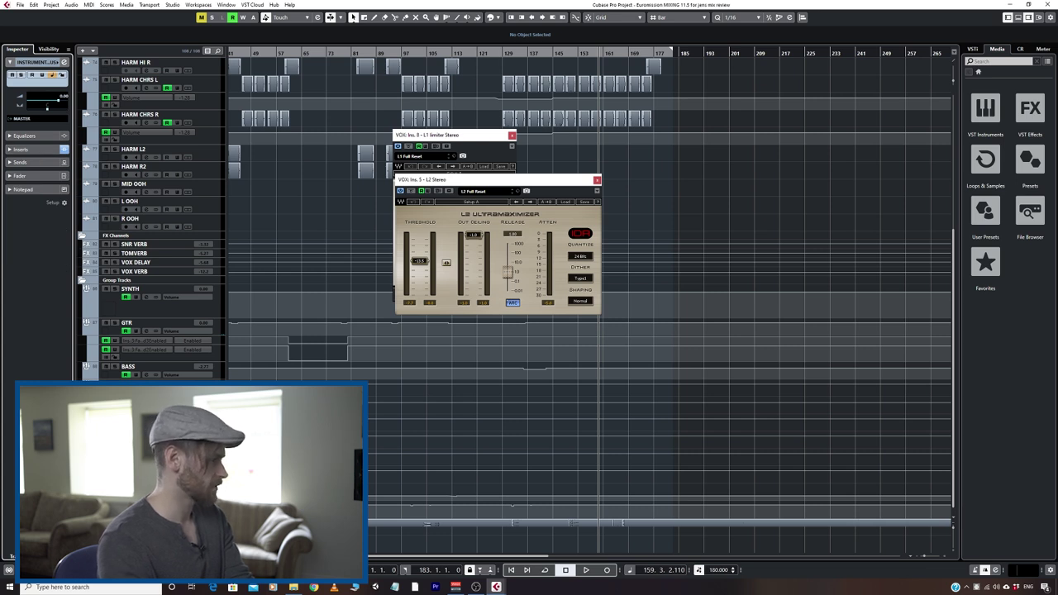
key(Down)
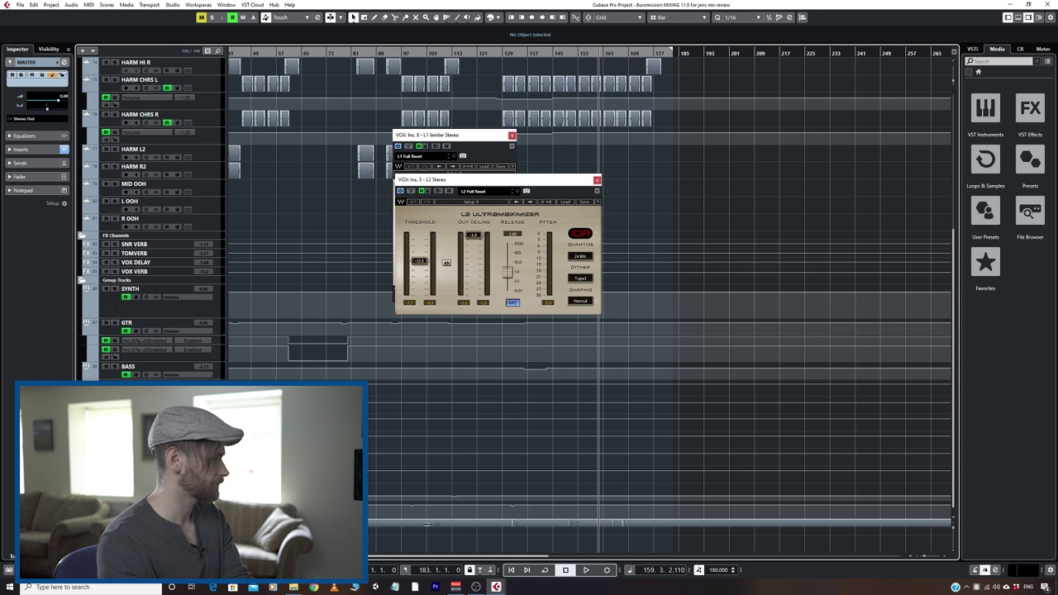
key(Up)
key(Up)
- Place the L1 Limiter beside the L2, play to compare, then close both windows
click(50, 150)
drag(41, 162, 44, 186)
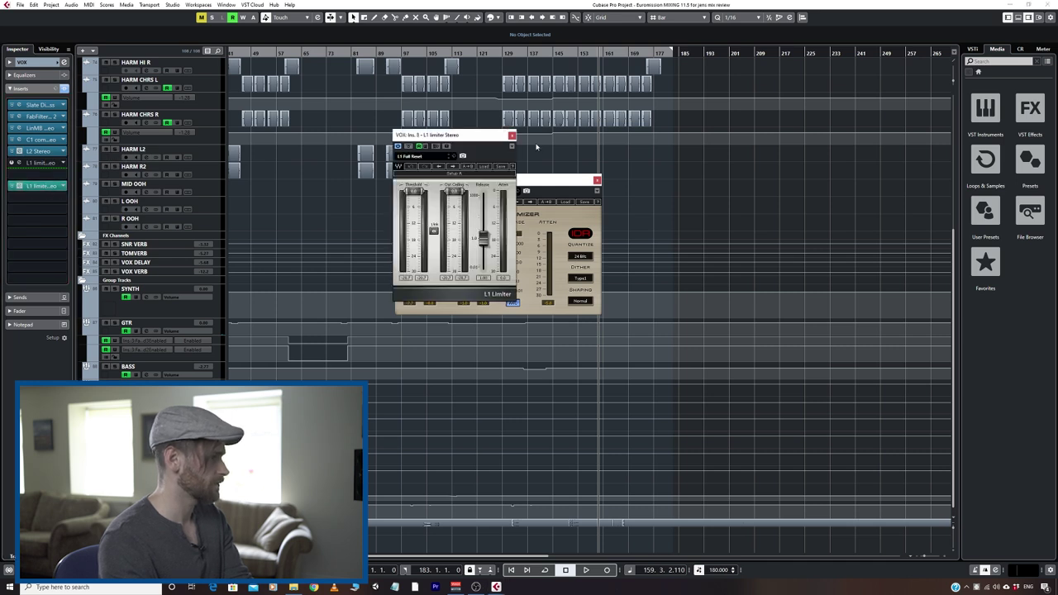
drag(463, 141, 728, 133)
key(space)
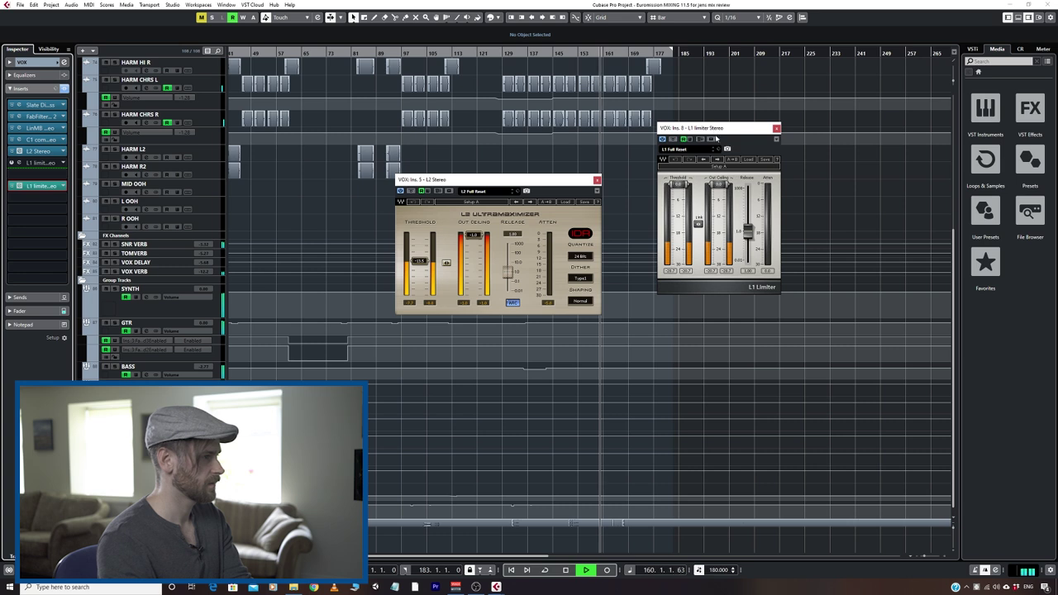
click(776, 128)
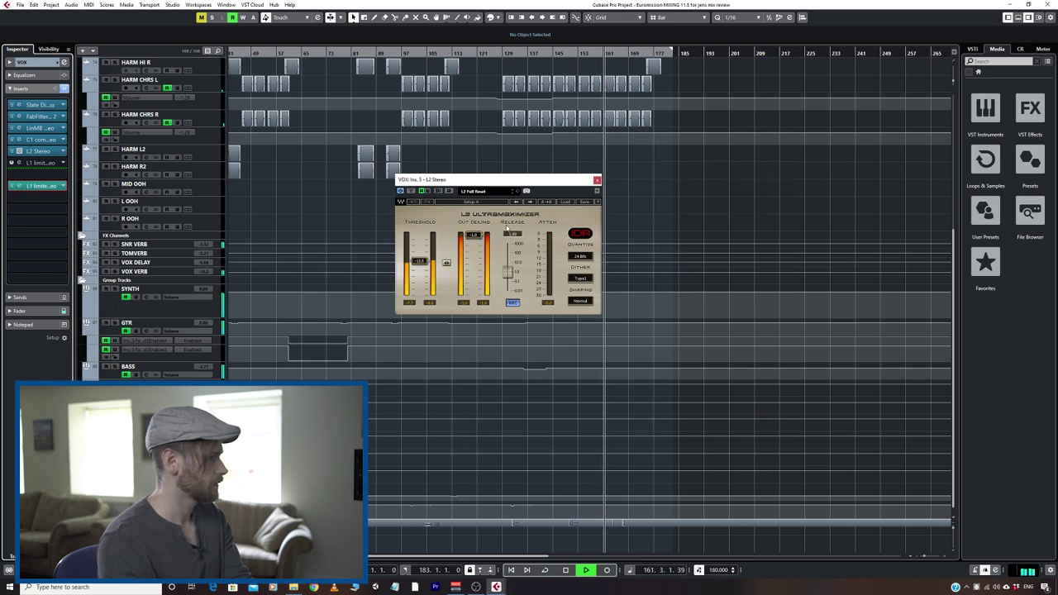
click(597, 179)
- Stop playback, zoom to fit the whole song, and shrink the track heights
key(g)
key(g)
key(g)
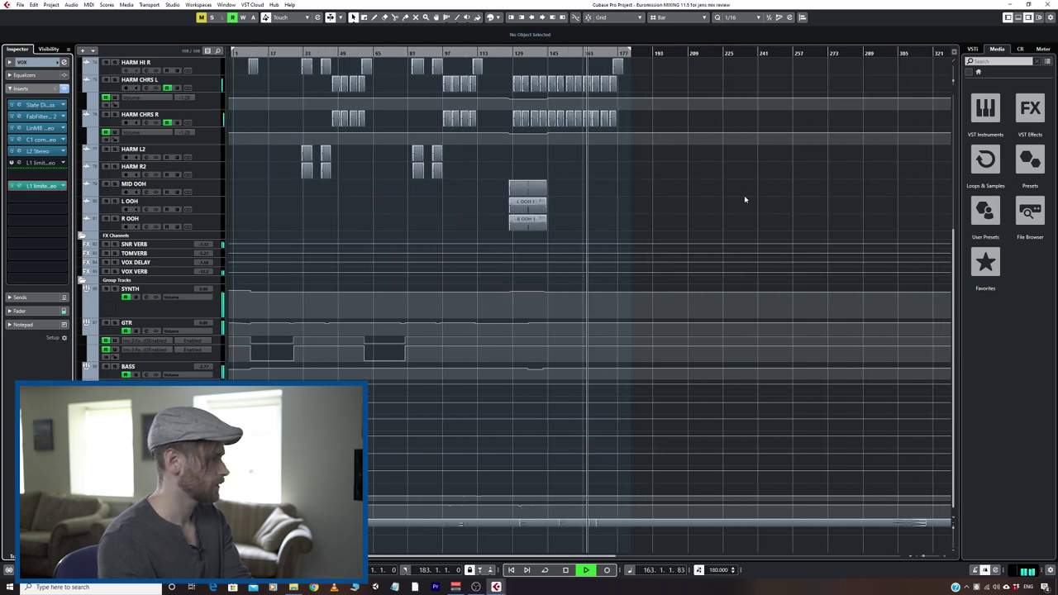
key(space)
scroll(705, 215, up, 10)
key(h)
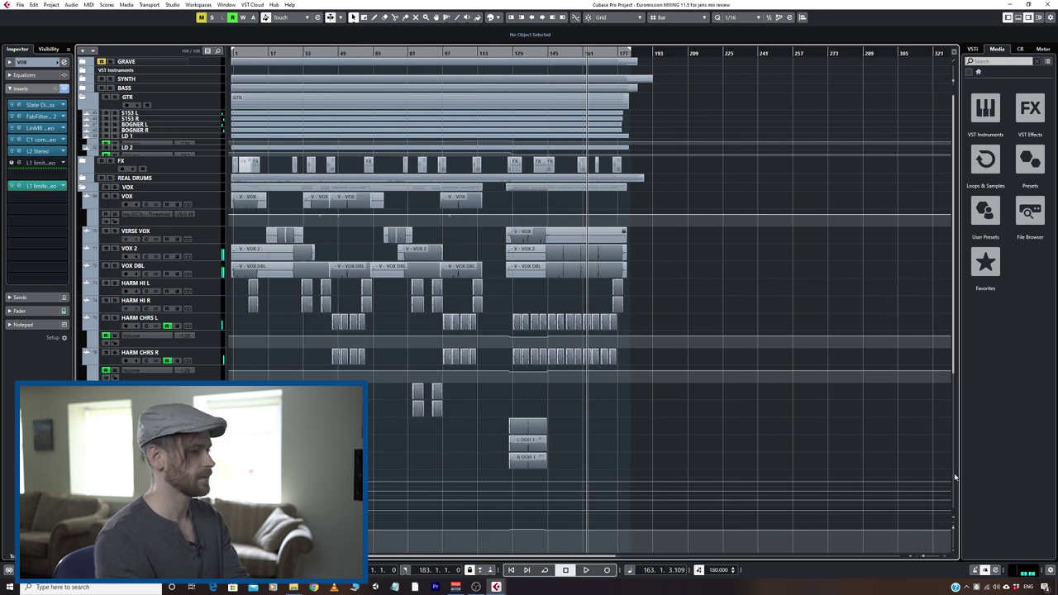
key(shift+g)
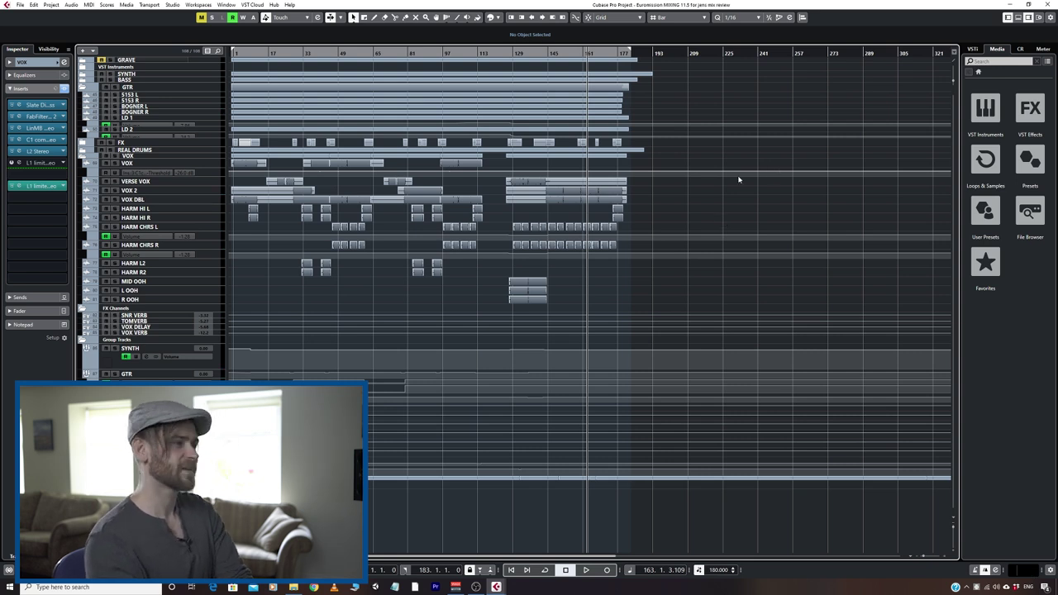
key(g)
key(h)
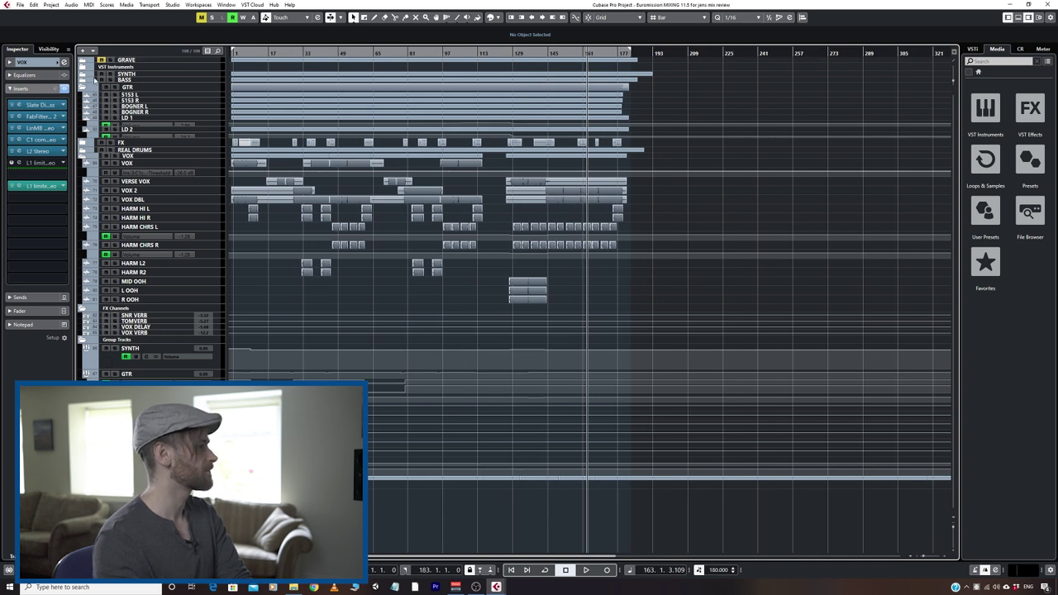
- Collapse the GTR, VOX, FX Channels and Group Tracks folders and zoom out fully
click(82, 88)
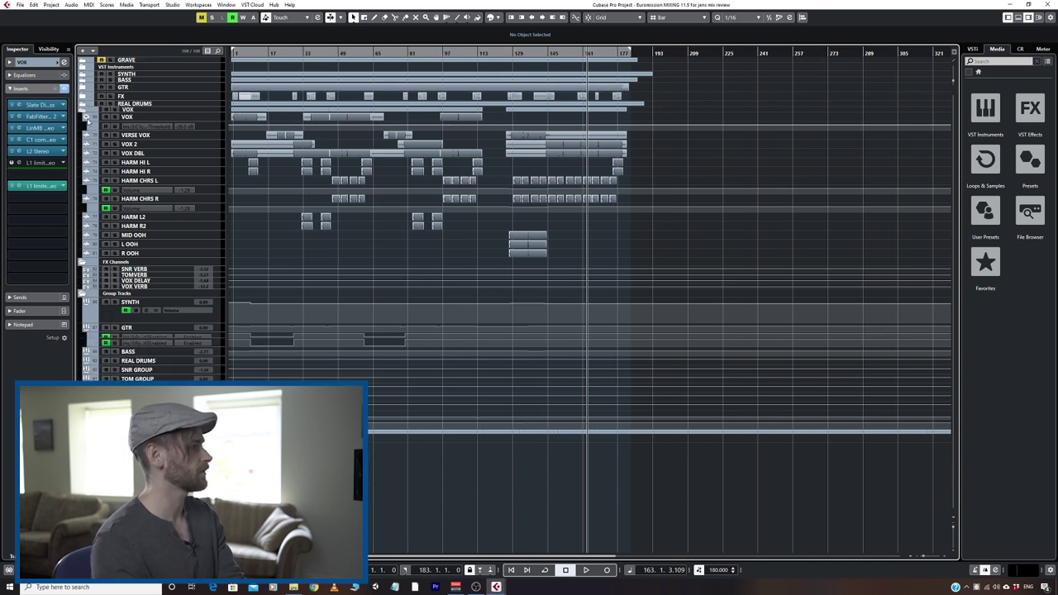
click(84, 116)
click(83, 118)
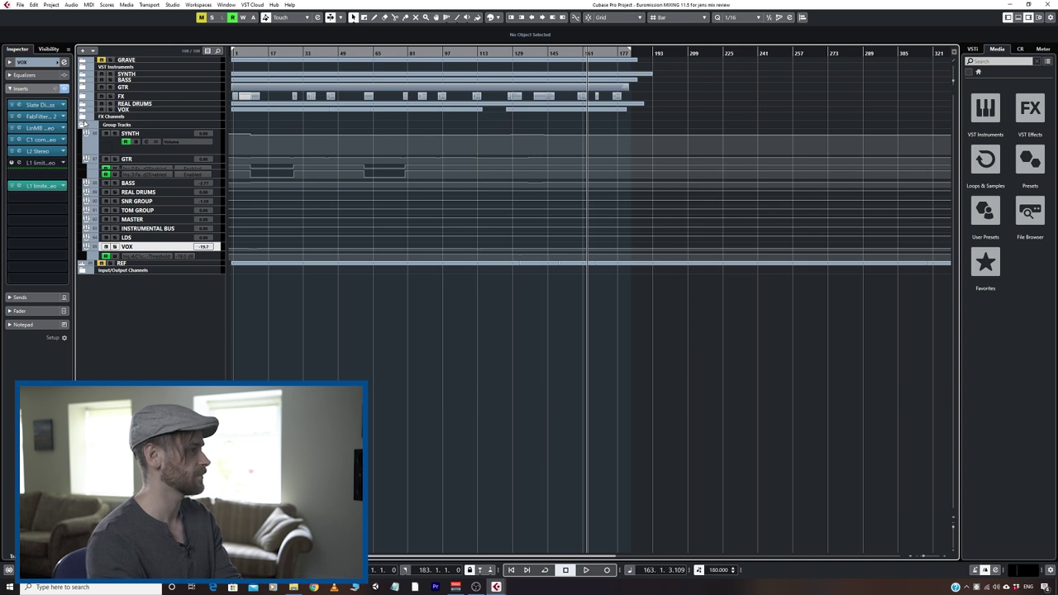
click(83, 124)
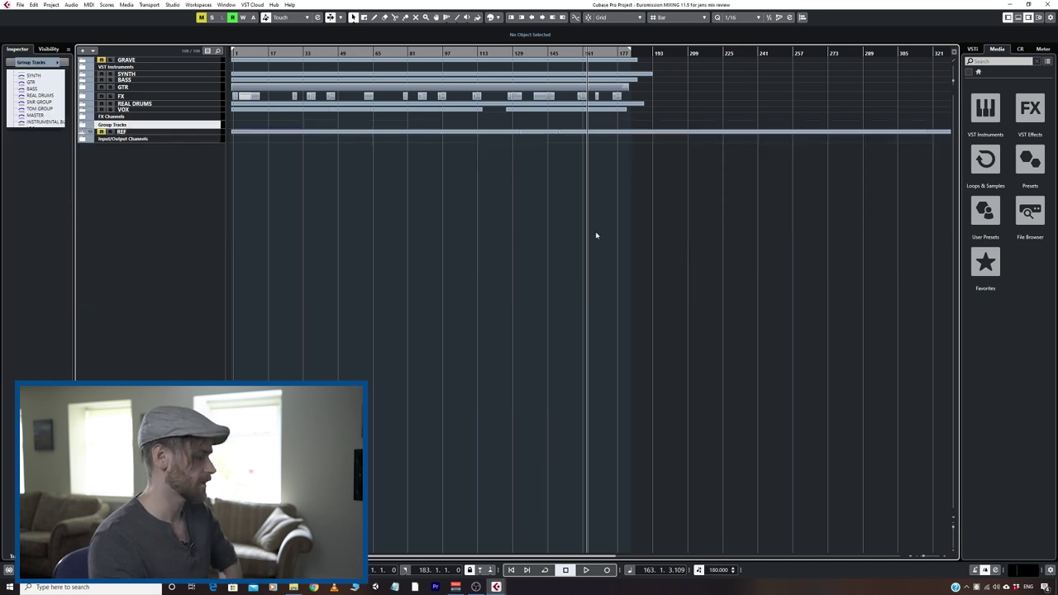
key(g)
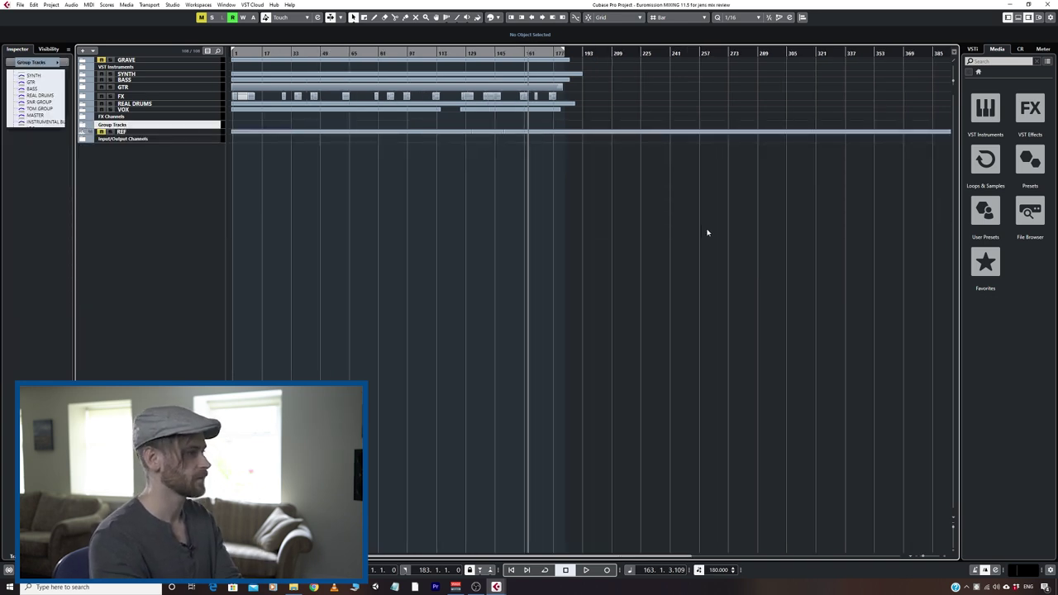